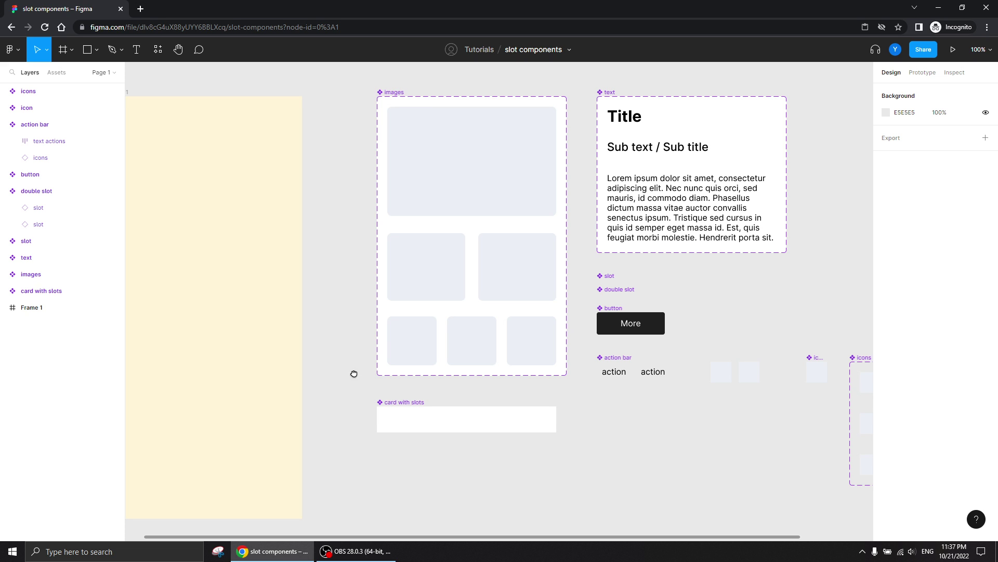
Step: Place an instance of the card with slots component near the top of Frame 1 at X 15, Y 29, and expand its slot layers
{"action": "left_click_drag", "start_coordinate": [354, 375], "coordinate": [492, 371]}
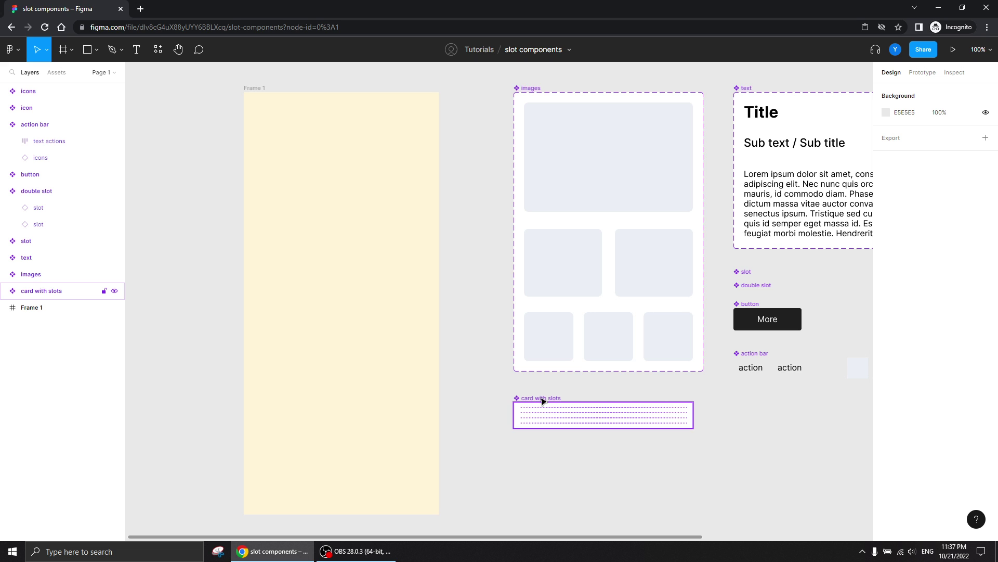
{"action": "left_click_drag", "start_coordinate": [543, 401], "coordinate": [281, 105]}
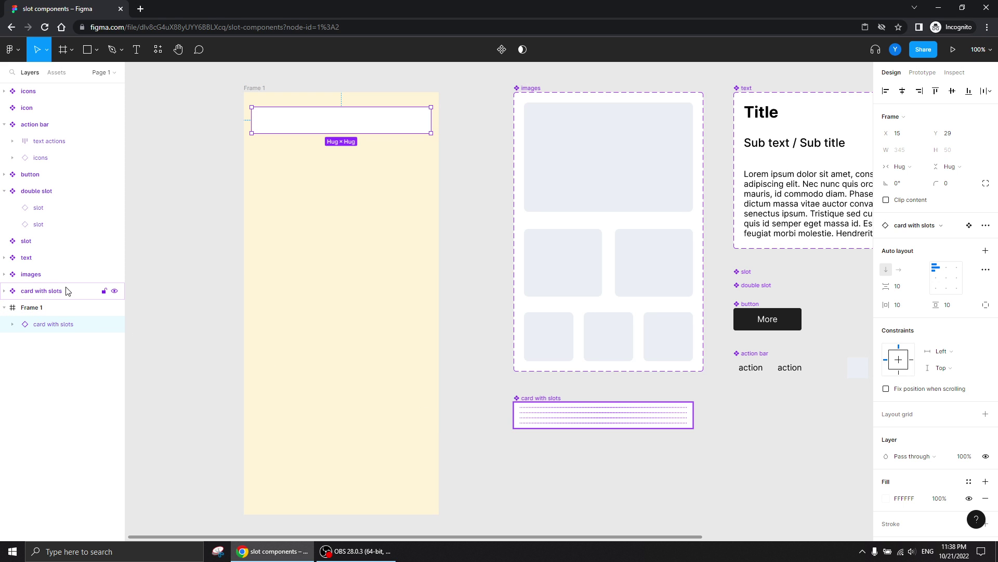
{"action": "left_click", "coordinate": [4, 191]}
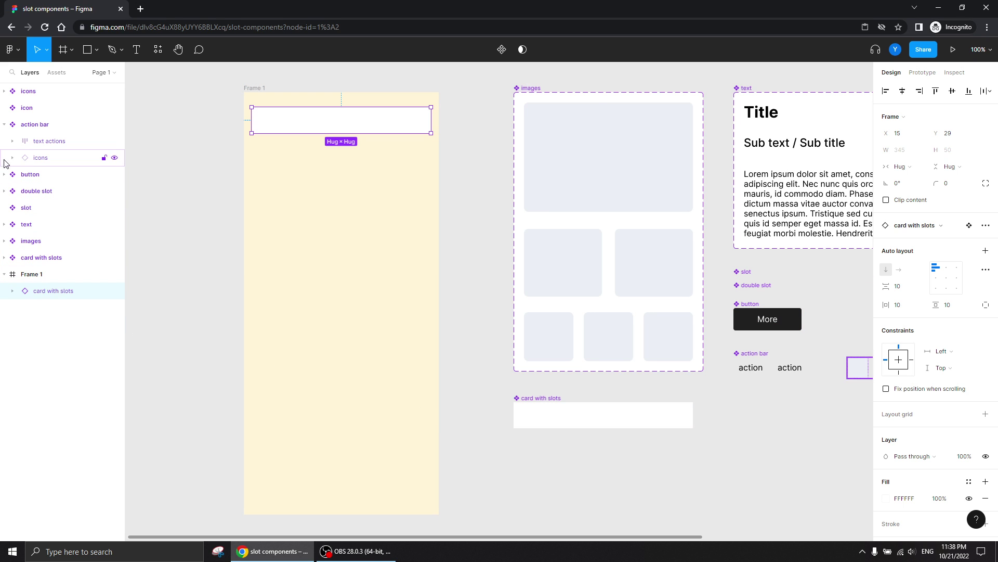
{"action": "left_click", "coordinate": [4, 124]}
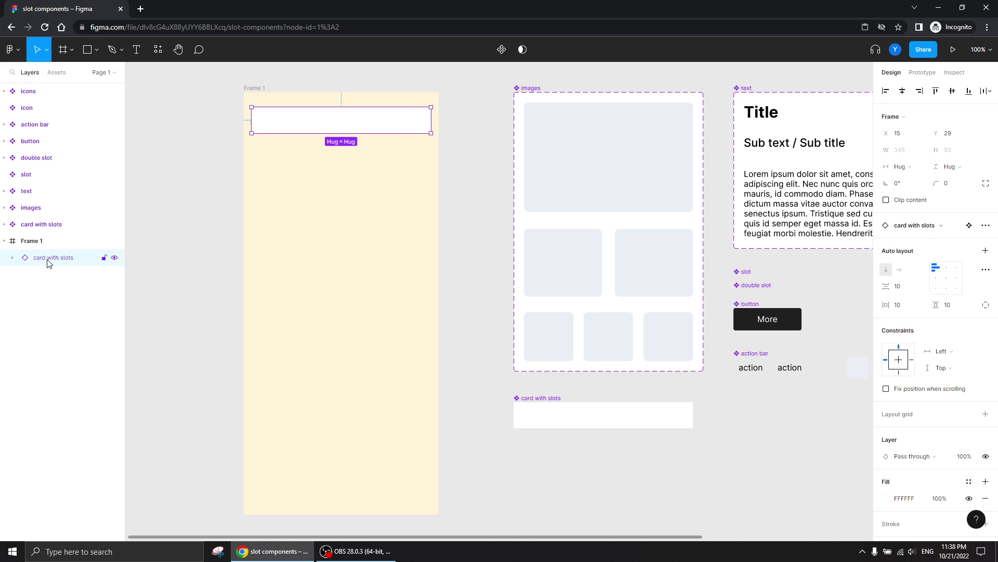
{"action": "left_click", "coordinate": [12, 258]}
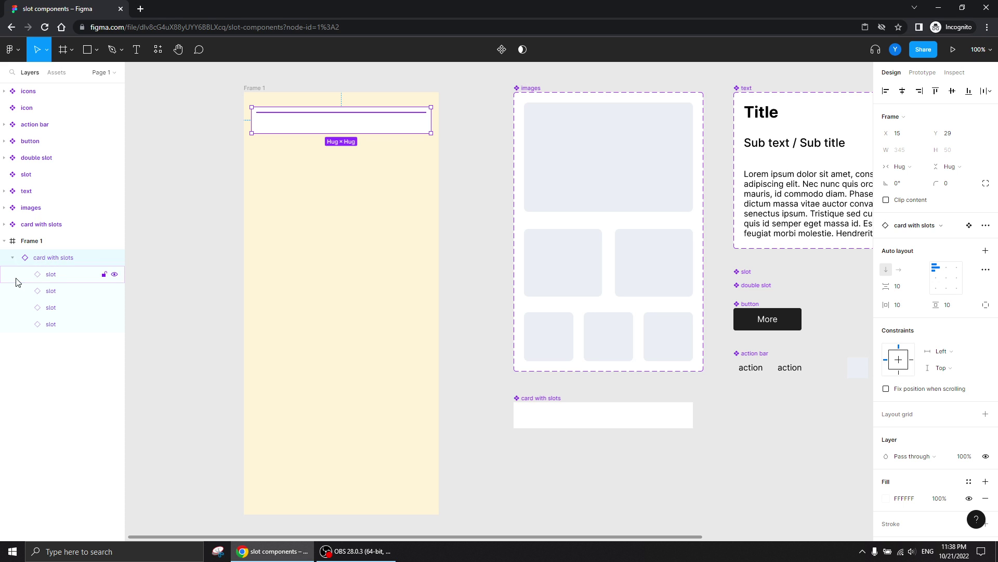
Step: Swap the card instance's first slot for the images component and its second slot for the double slot component
{"action": "left_click", "coordinate": [52, 274]}
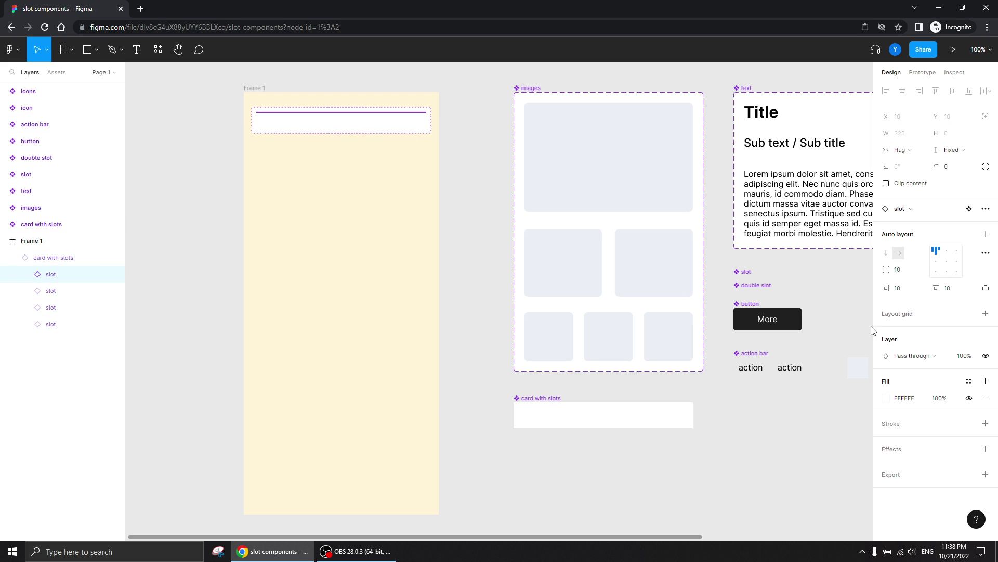
{"action": "left_click", "coordinate": [920, 210]}
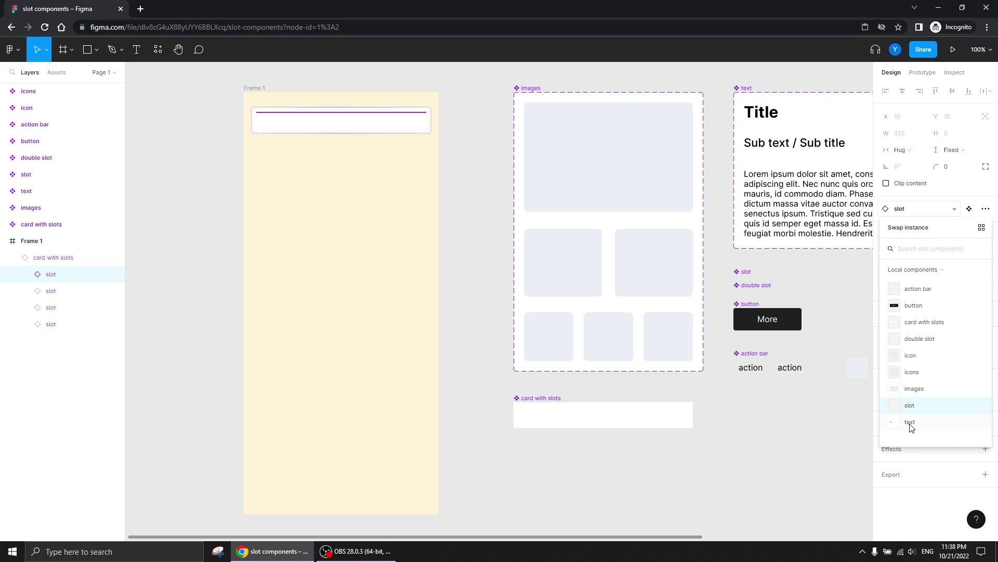
{"action": "left_click", "coordinate": [914, 389]}
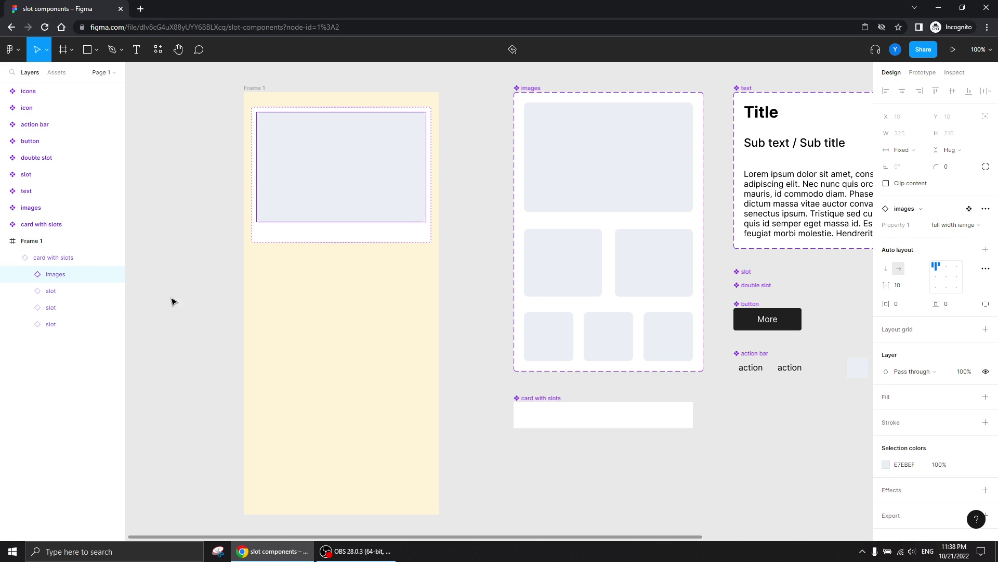
{"action": "left_click", "coordinate": [56, 292]}
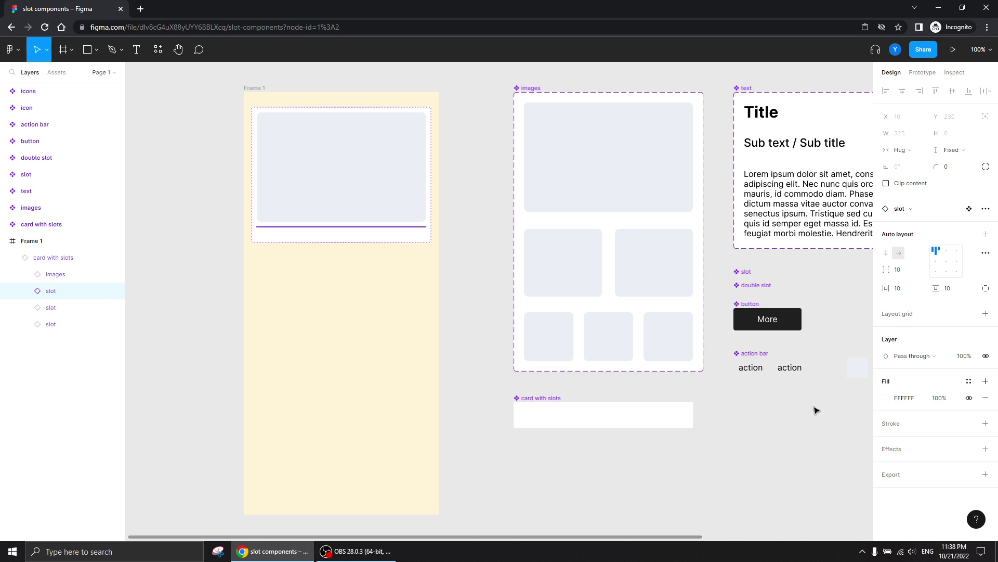
{"action": "left_click", "coordinate": [916, 214]}
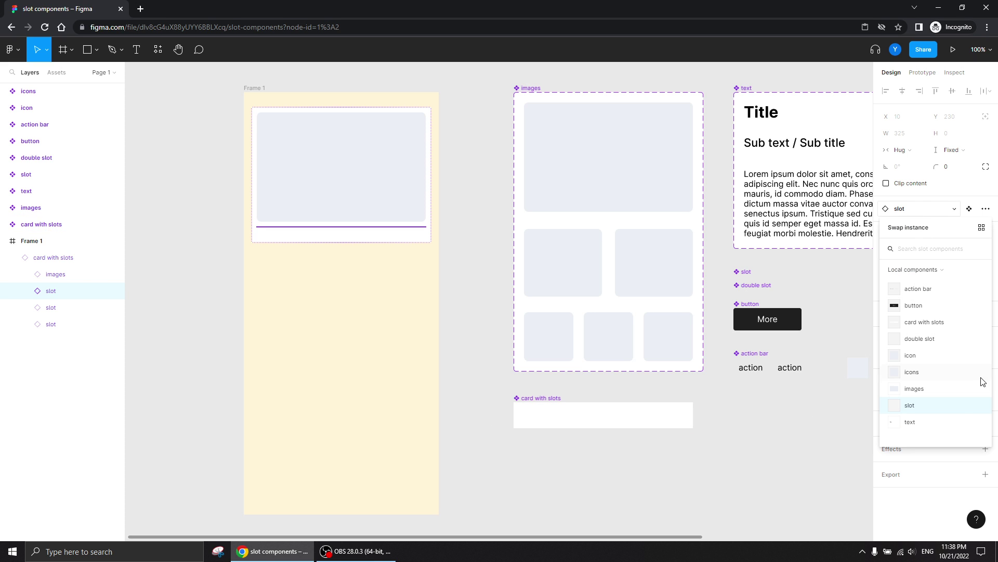
{"action": "left_click", "coordinate": [921, 340]}
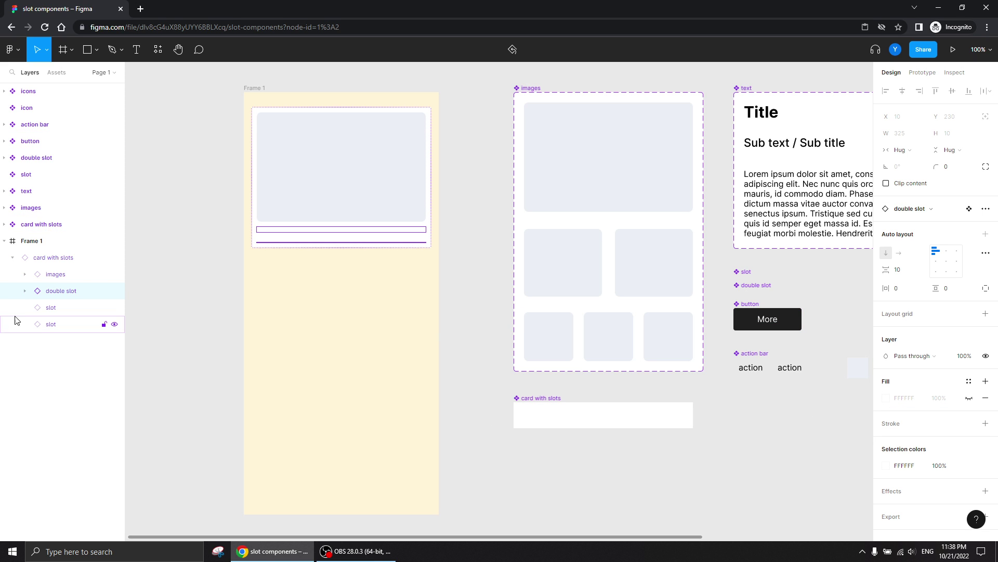
Step: Swap both slots nested in the double slot for the text component, with the lower one set to the p variant
{"action": "left_click", "coordinate": [25, 291]}
{"action": "left_click", "coordinate": [63, 306]}
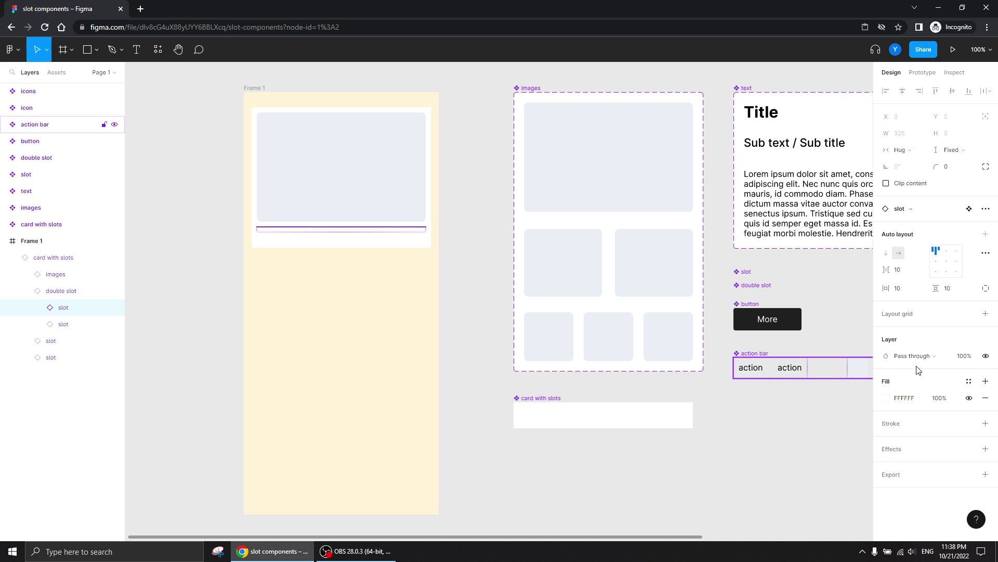
{"action": "left_click", "coordinate": [917, 212]}
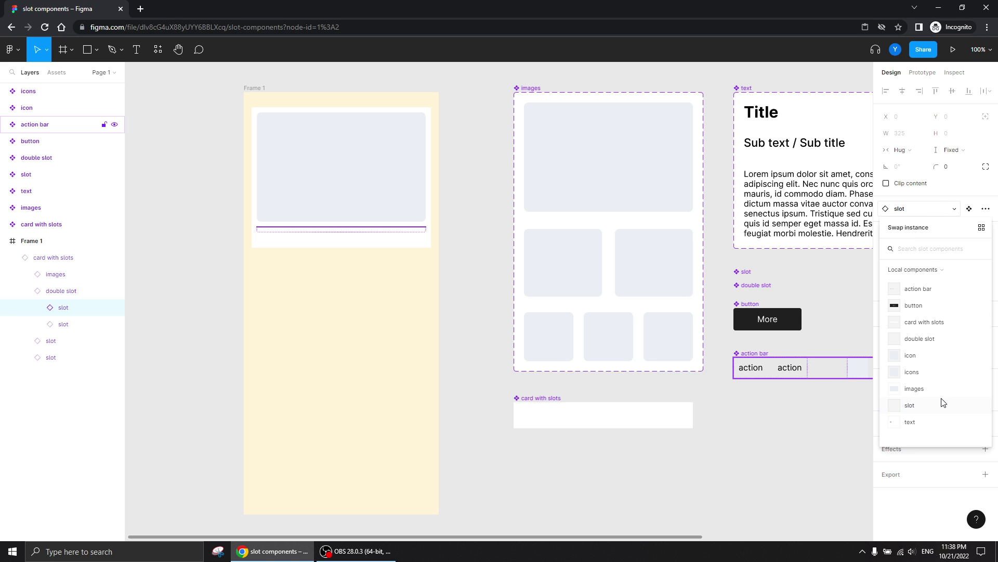
{"action": "left_click", "coordinate": [926, 420]}
{"action": "left_click", "coordinate": [78, 324]}
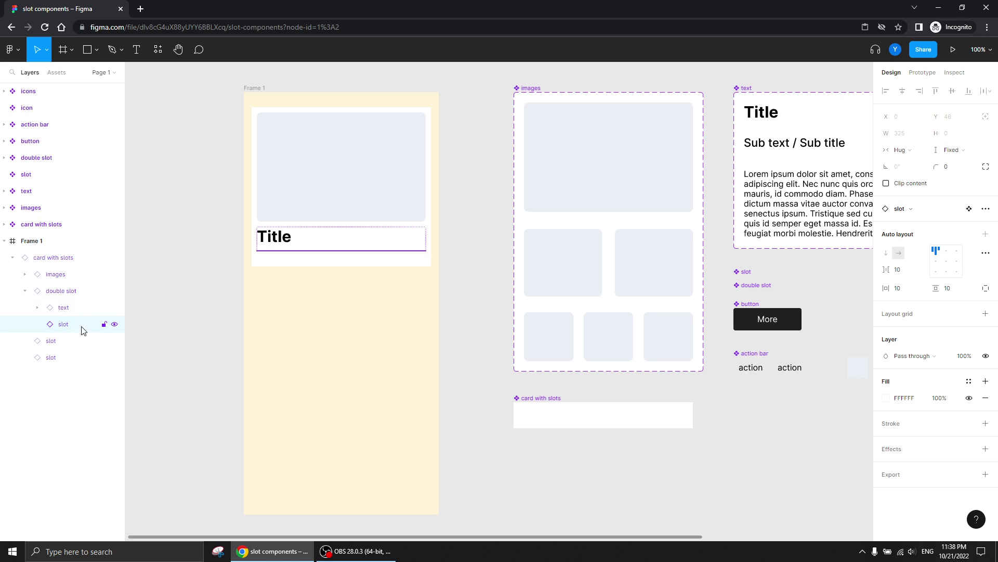
{"action": "left_click", "coordinate": [905, 212]}
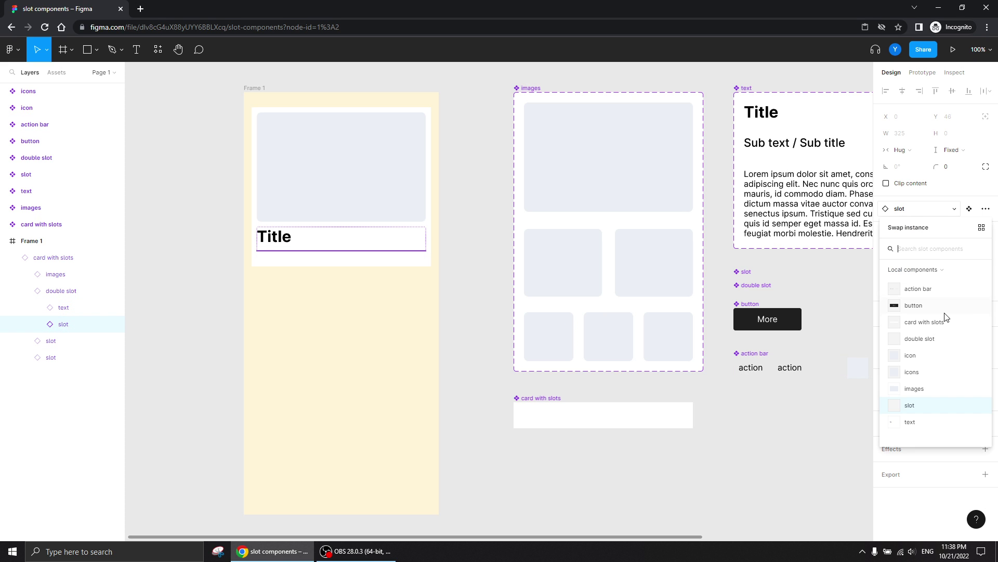
{"action": "left_click", "coordinate": [925, 420]}
{"action": "left_click", "coordinate": [955, 224]}
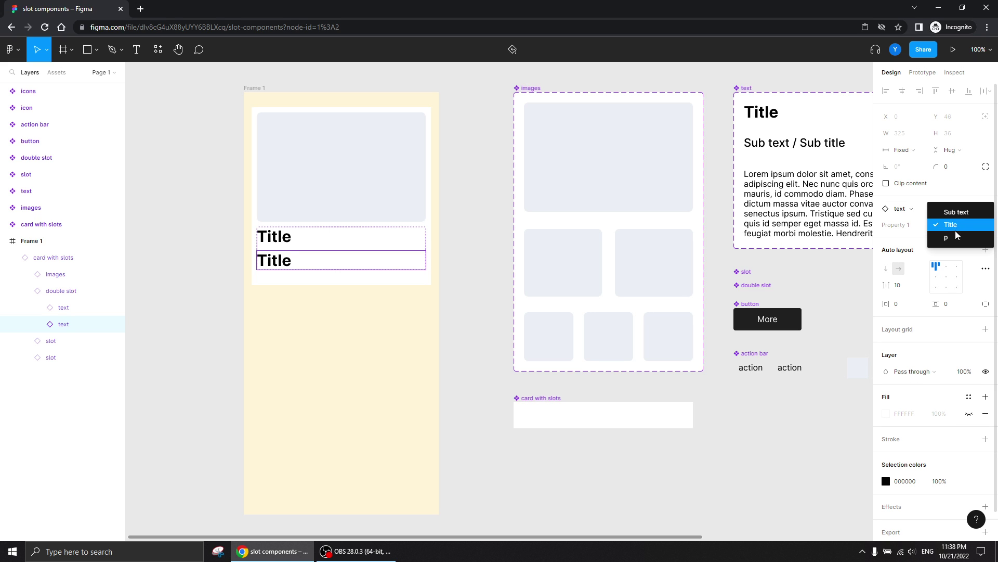
{"action": "left_click", "coordinate": [957, 236]}
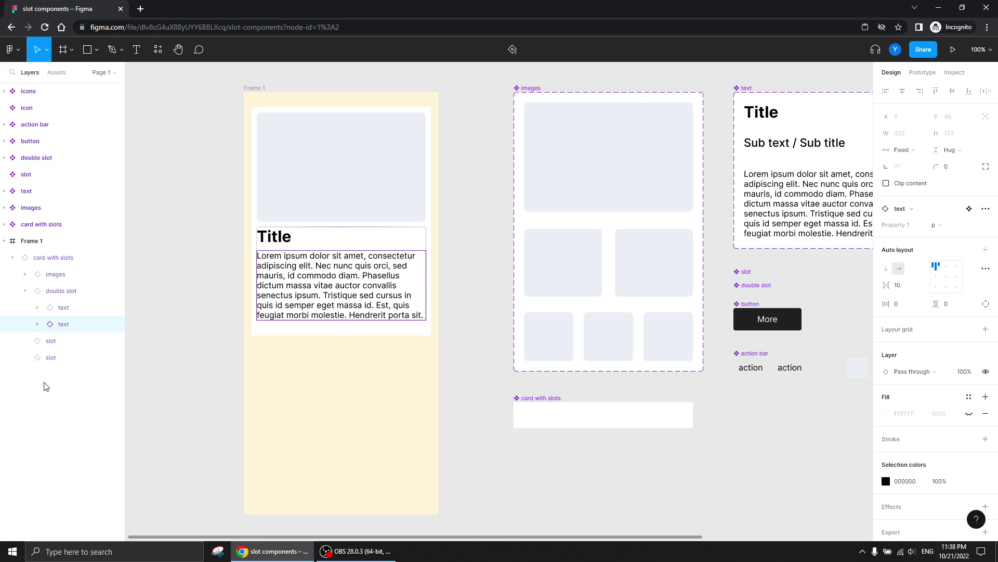
Step: Swap the card instance's third slot for the action bar component and hide the unused last slot
{"action": "left_click", "coordinate": [51, 341]}
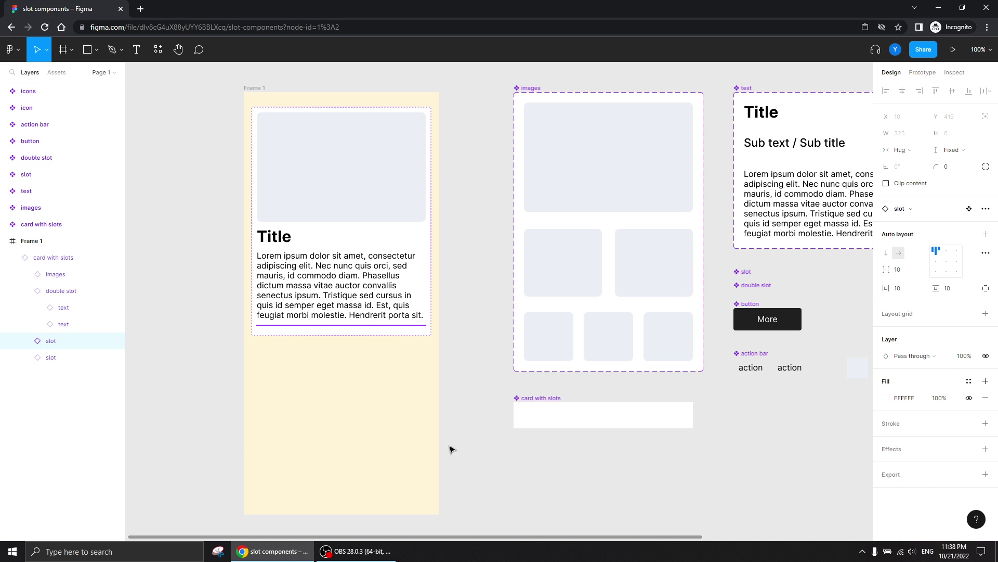
{"action": "left_click", "coordinate": [911, 211]}
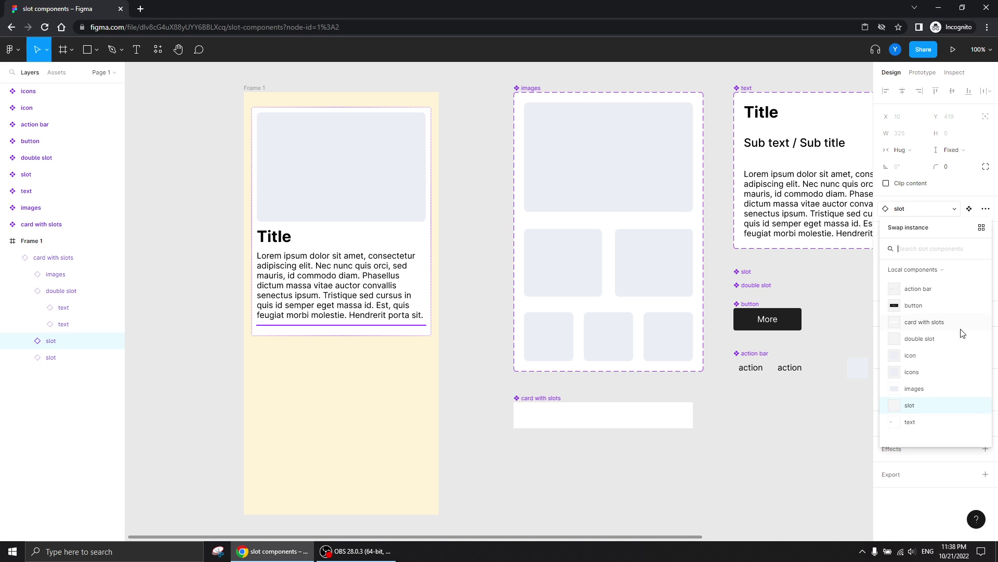
{"action": "left_click", "coordinate": [928, 290]}
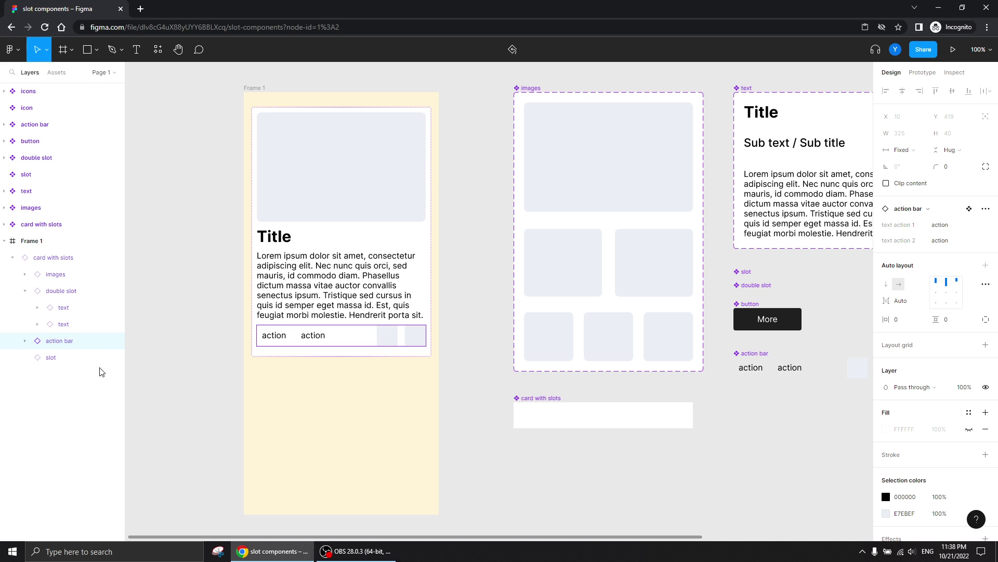
{"action": "left_click", "coordinate": [114, 359]}
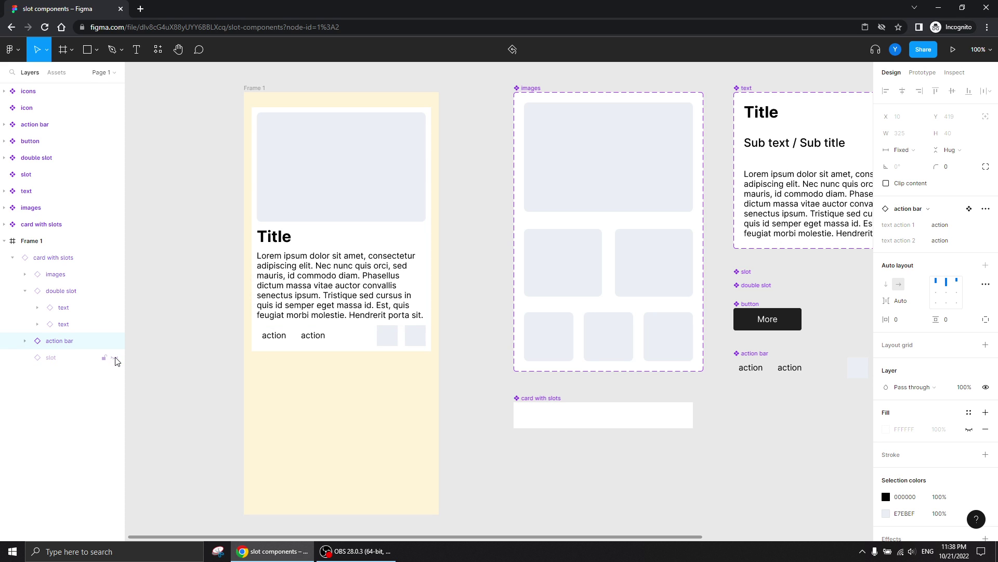
{"action": "left_click", "coordinate": [192, 257]}
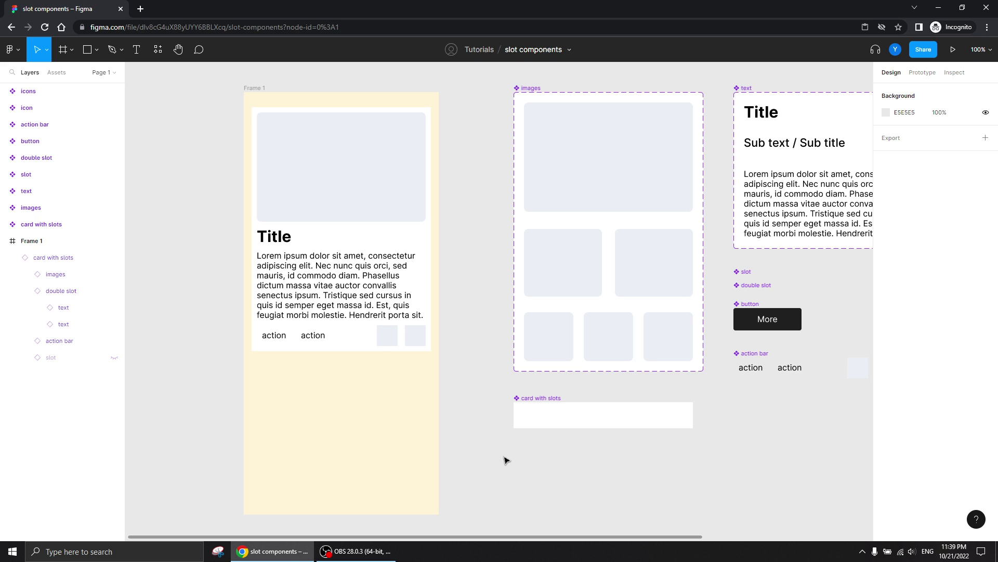
Step: Set the vertical spacing between items of the card instance in Frame 1 to 20
{"action": "left_click_drag", "start_coordinate": [504, 459], "coordinate": [373, 460]}
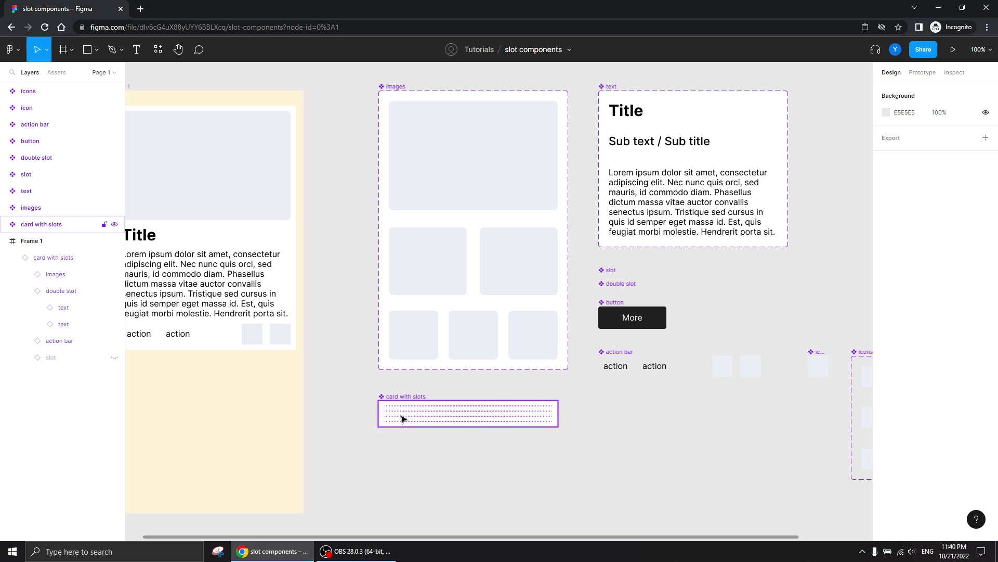
{"action": "scroll", "coordinate": [401, 480], "scroll_direction": "left", "scroll_amount": 3}
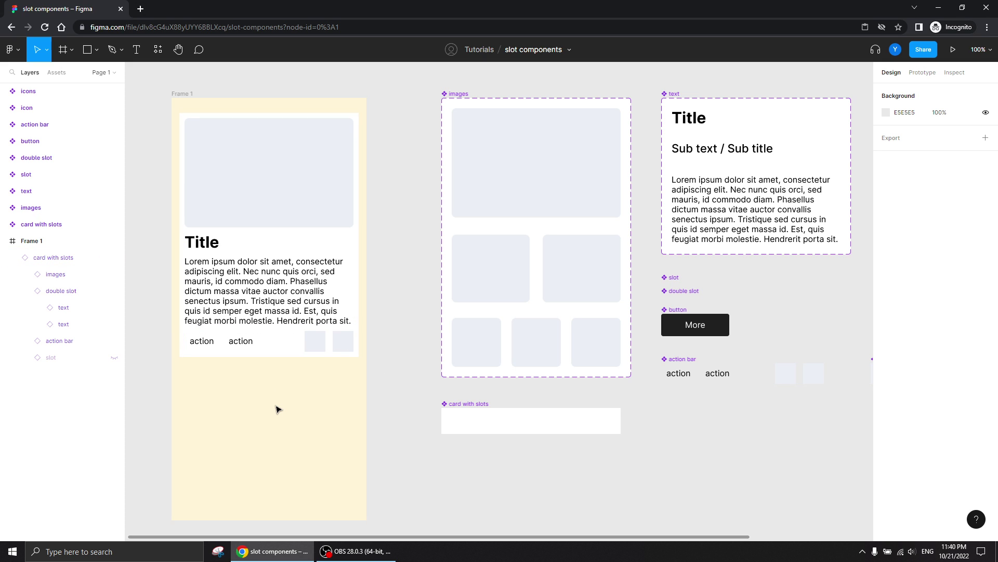
{"action": "left_click", "coordinate": [274, 239]}
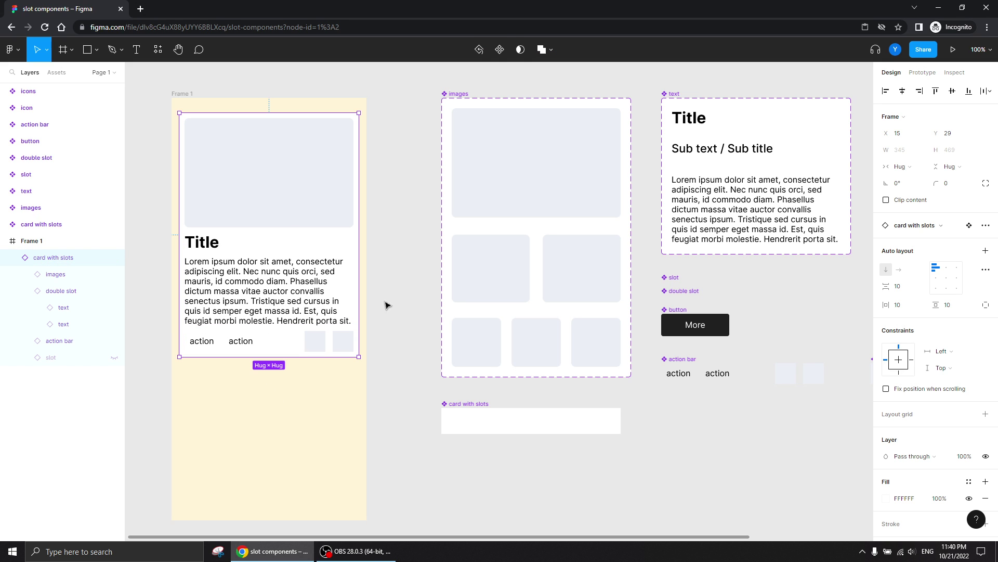
{"action": "left_click", "coordinate": [910, 291]}
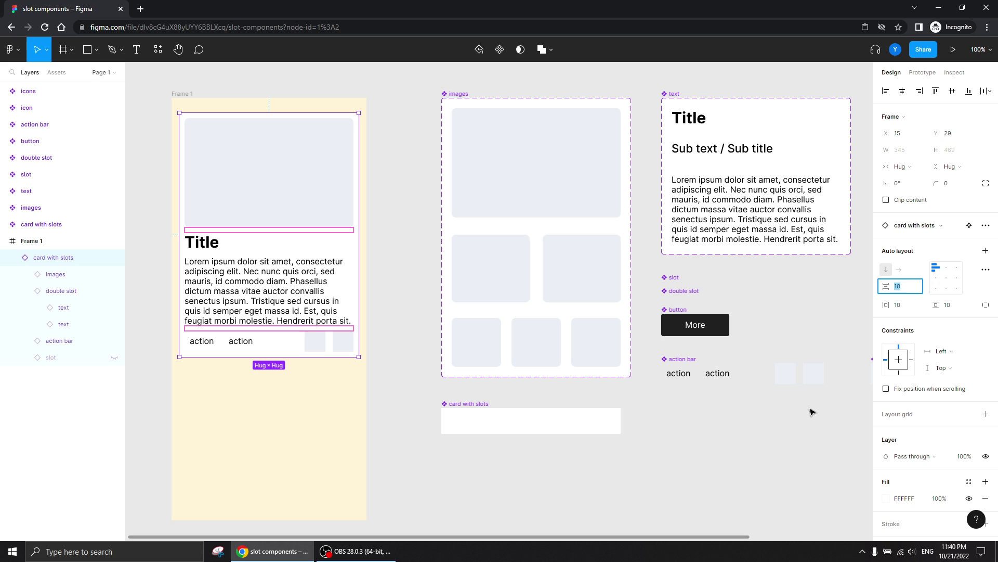
{"action": "type", "text": "20"}
{"action": "key", "text": "Return"}
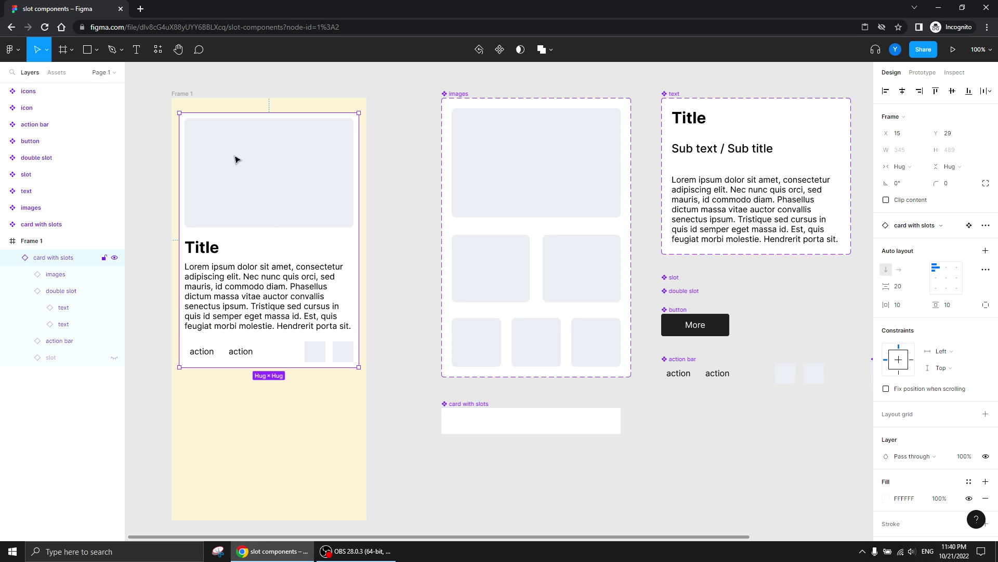
{"action": "left_click", "coordinate": [237, 424]}
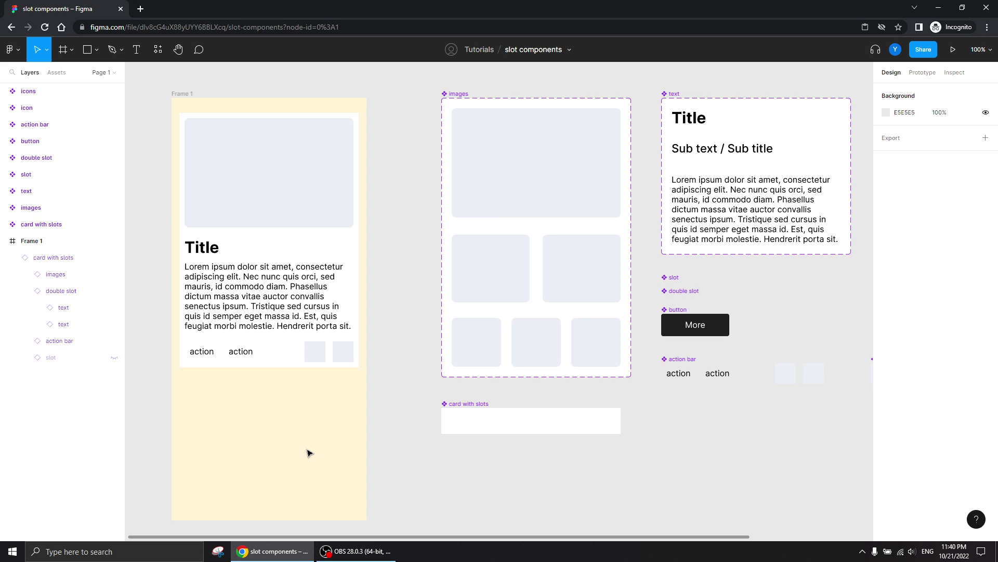
Step: Examine the card with slots and slot main components along with the button, action bar, icon and icons components
{"action": "left_click", "coordinate": [469, 422]}
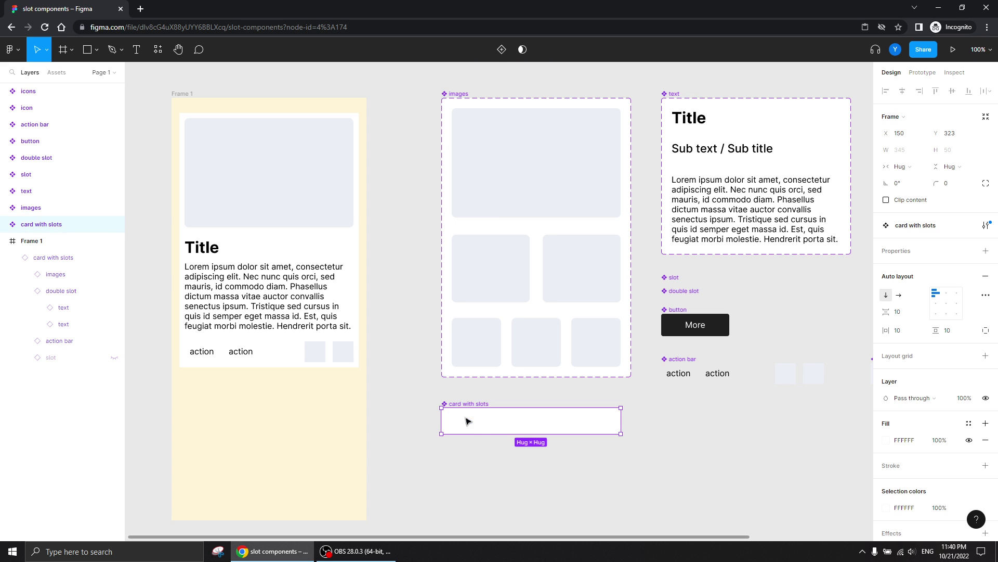
{"action": "scroll", "coordinate": [741, 461], "scroll_direction": "down", "scroll_amount": 3}
{"action": "scroll", "coordinate": [741, 462], "scroll_direction": "right", "scroll_amount": 2}
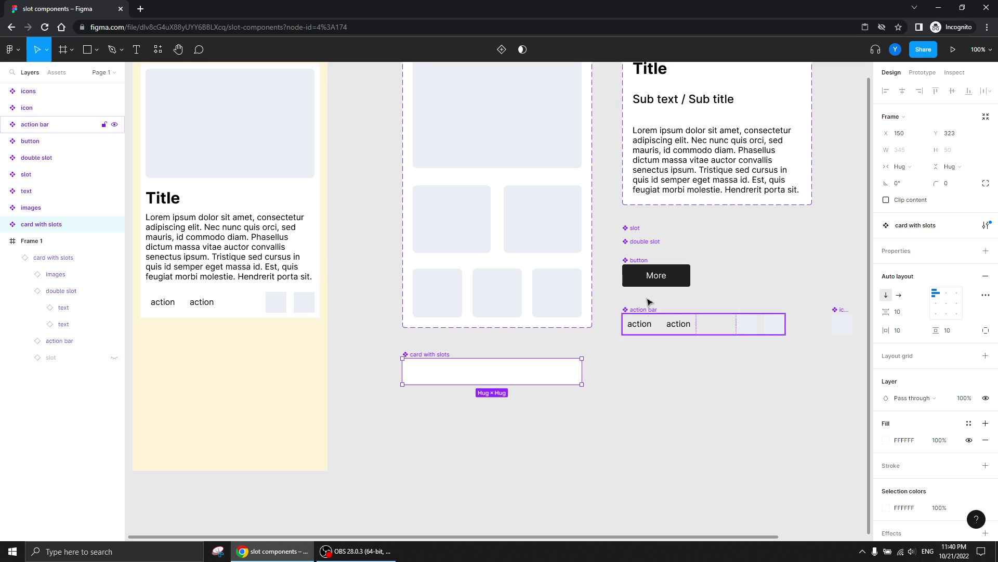
{"action": "left_click", "coordinate": [639, 230]}
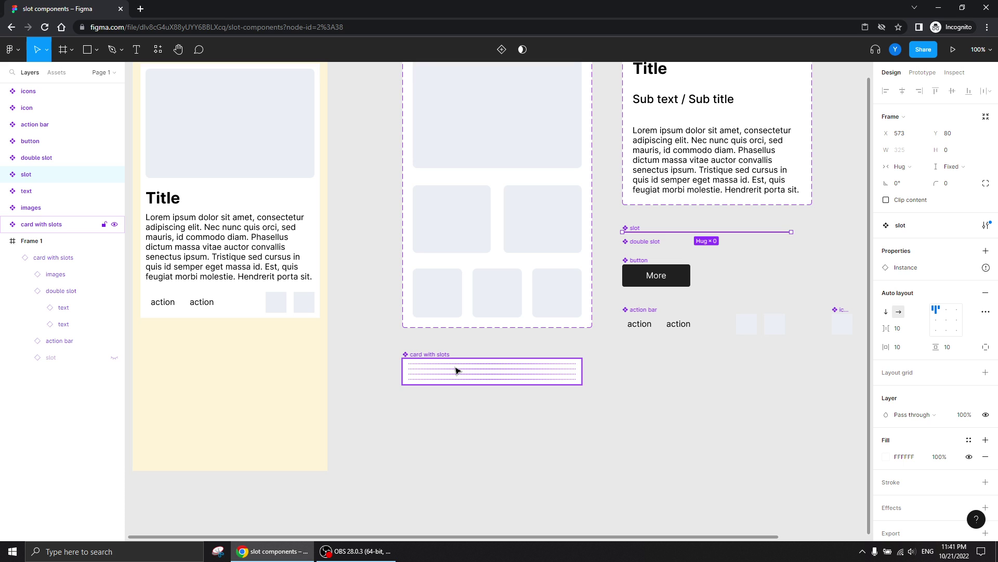
{"action": "left_click", "coordinate": [676, 401]}
{"action": "scroll", "coordinate": [669, 397], "scroll_direction": "right", "scroll_amount": 3}
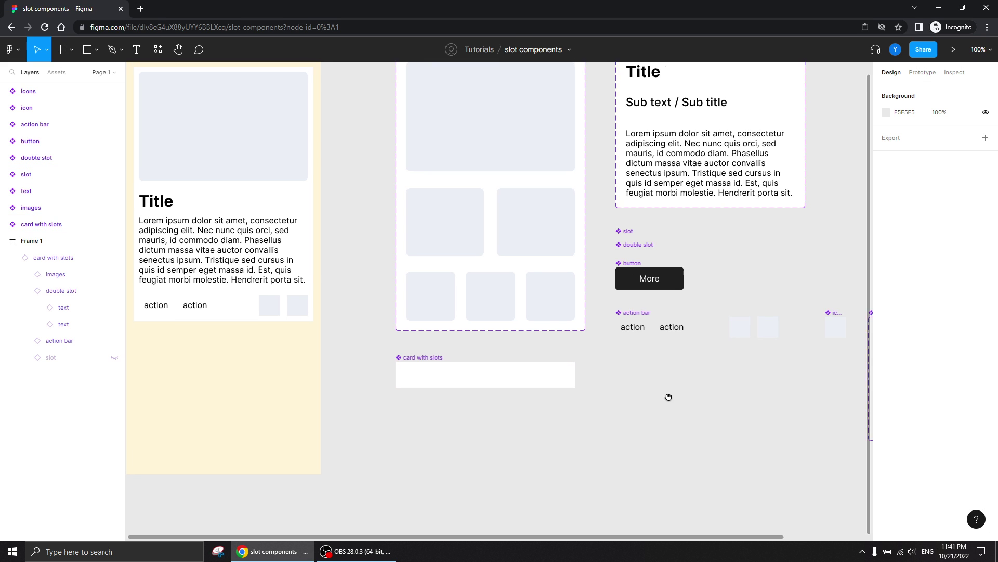
{"action": "key", "text": "minus"}
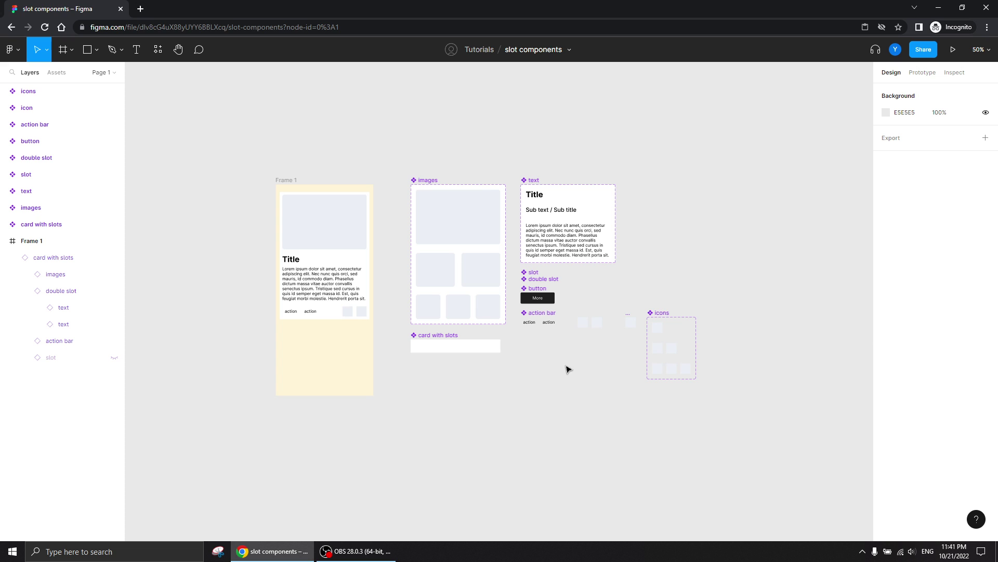
{"action": "key", "text": "plus"}
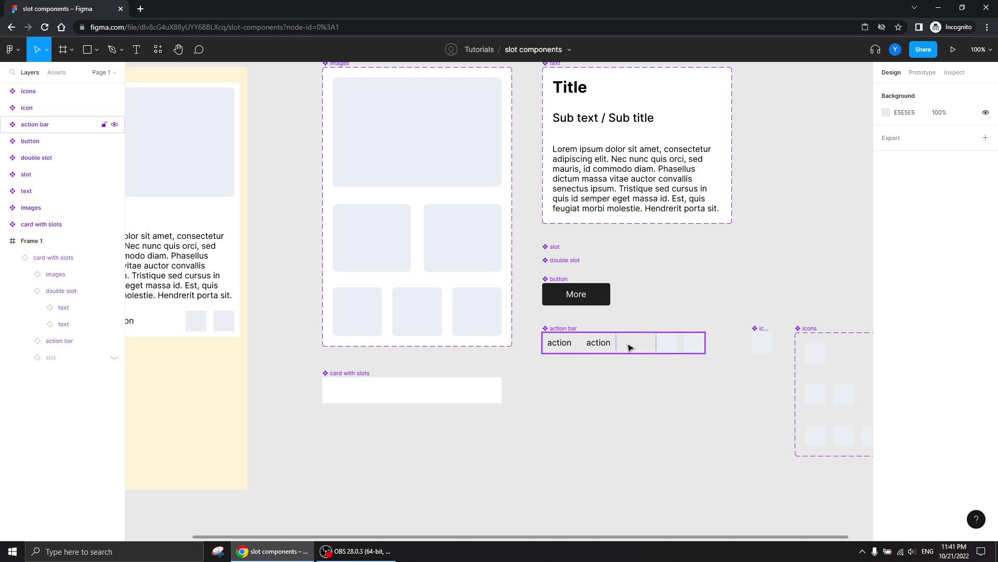
{"action": "scroll", "coordinate": [598, 364], "scroll_direction": "right", "scroll_amount": 3}
{"action": "left_click_drag", "start_coordinate": [566, 381], "coordinate": [534, 407]}
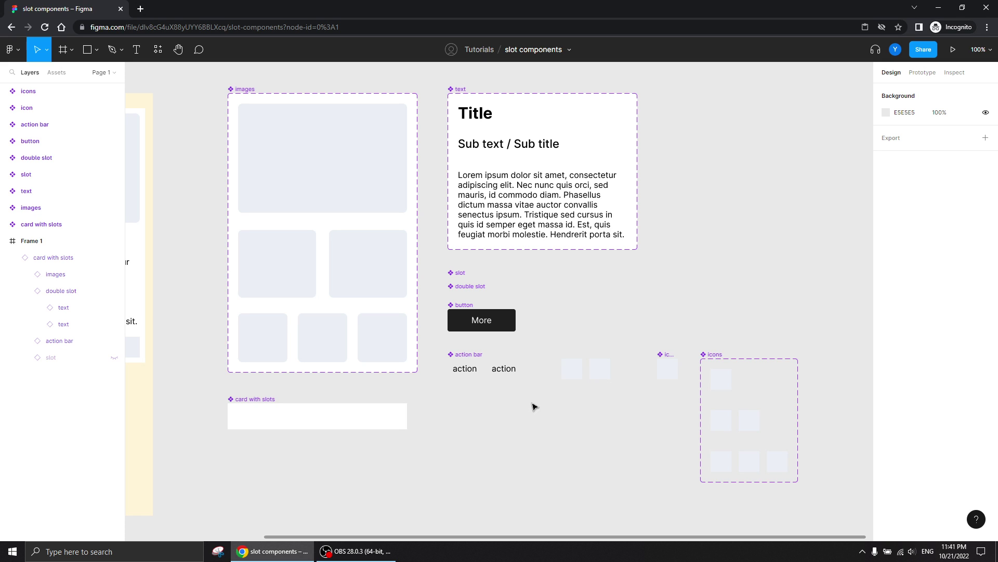
Step: Draw a wide, thin frame about 310 by 9 on the empty canvas below the action bar component
{"action": "left_click", "coordinate": [465, 275]}
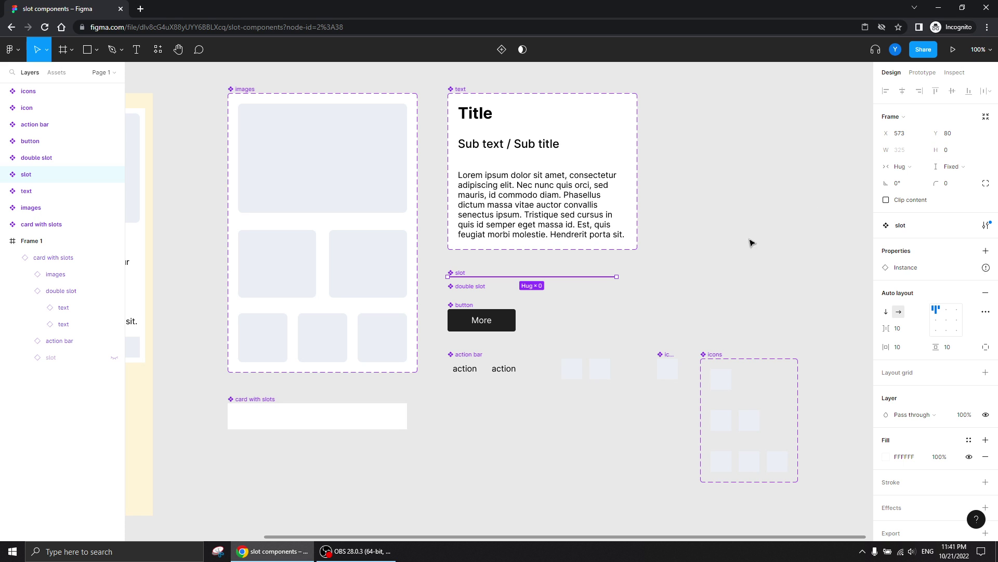
{"action": "left_click_drag", "start_coordinate": [539, 425], "coordinate": [531, 321]}
{"action": "left_click", "coordinate": [528, 323]}
{"action": "key", "text": "ctrl+plus"}
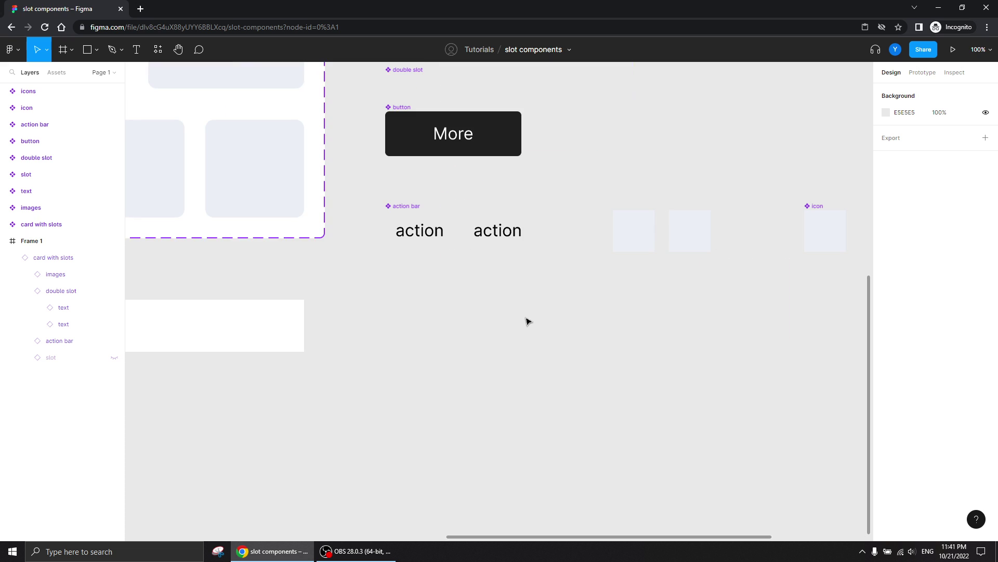
{"action": "scroll", "coordinate": [481, 308], "scroll_direction": "right", "scroll_amount": 3}
{"action": "key", "text": "f"}
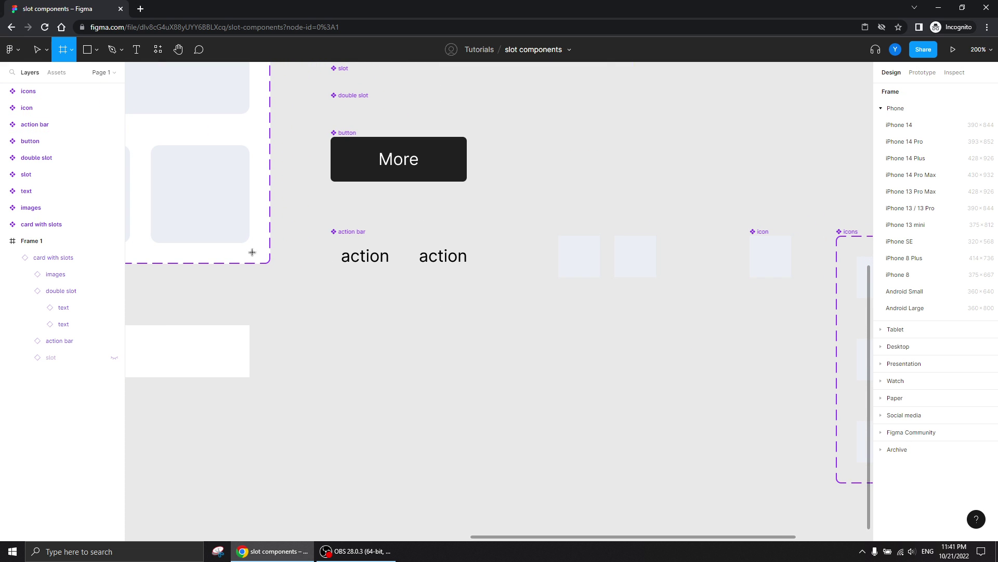
{"action": "left_click_drag", "start_coordinate": [340, 329], "coordinate": [663, 339]}
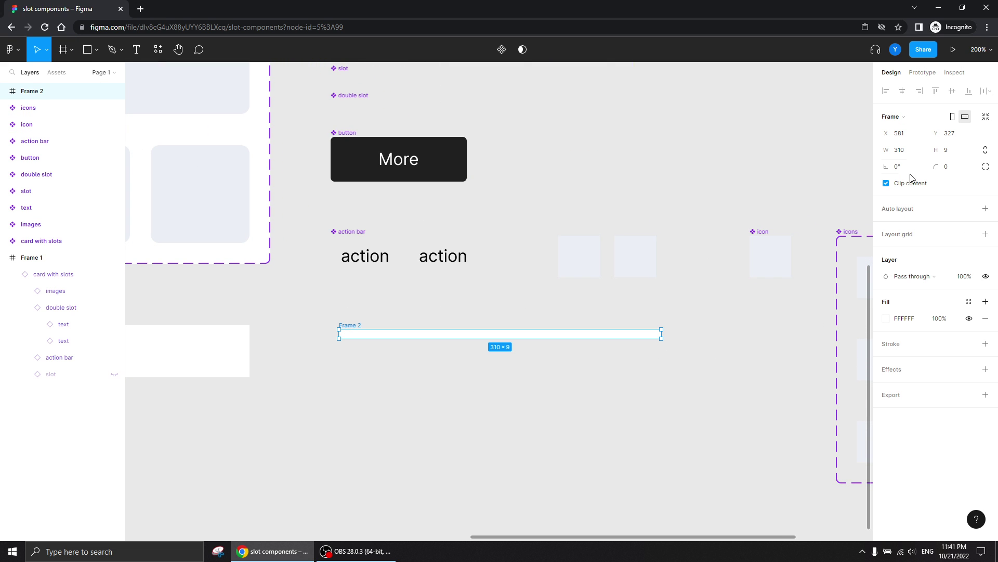
Step: Try heights of 1 and 0.001 on the thin frame, and delete the frame
{"action": "left_click", "coordinate": [960, 150]}
{"action": "type", "text": "1"}
{"action": "key", "text": "Return"}
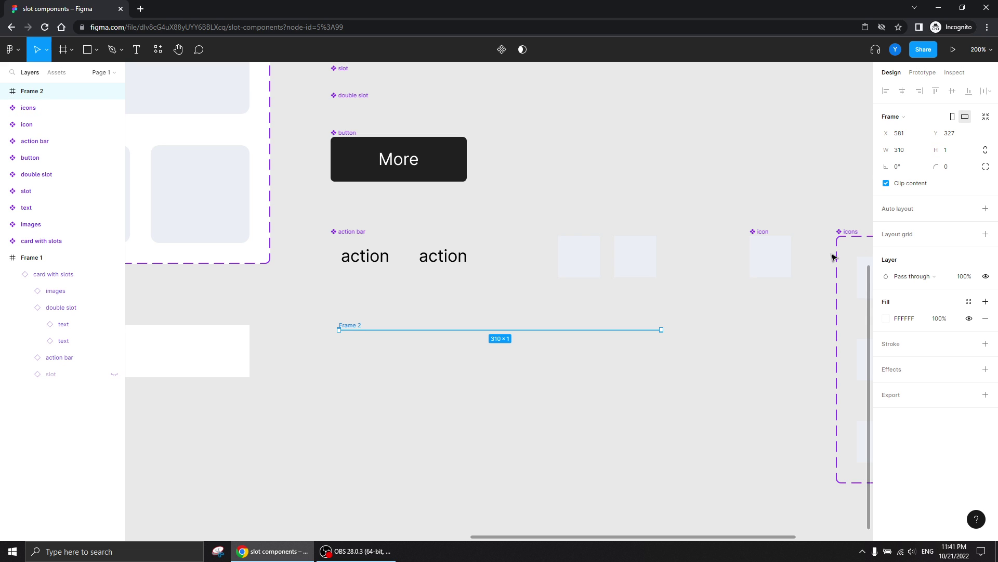
{"action": "left_click", "coordinate": [947, 150]}
{"action": "type", "text": "0.001"}
{"action": "key", "text": "Return"}
{"action": "key", "text": "Delete"}
Step: Set the vertical spacing between items of the double slot in Frame 1's card instance to 4
{"action": "left_click_drag", "start_coordinate": [322, 297], "coordinate": [539, 375]}
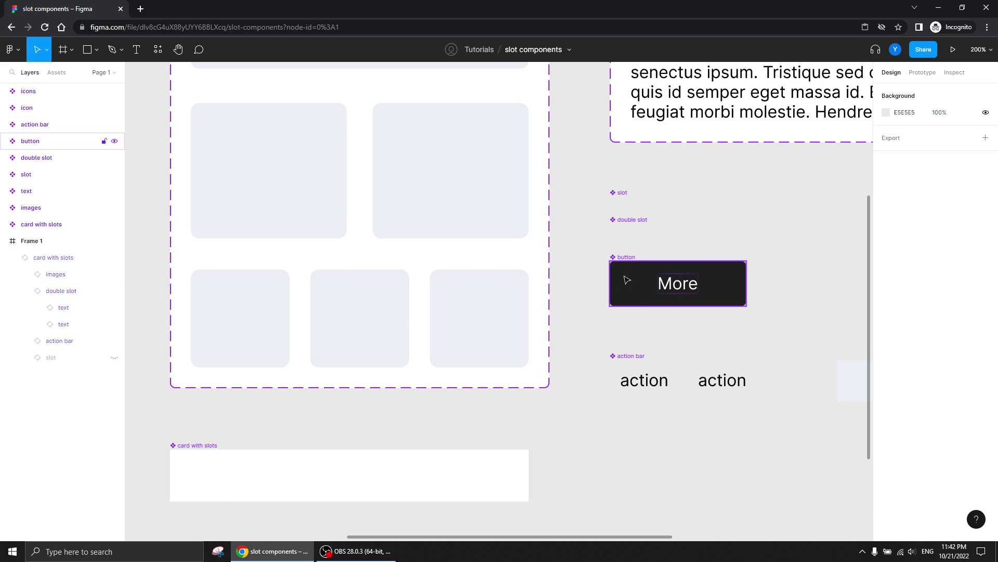
{"action": "left_click", "coordinate": [627, 229]}
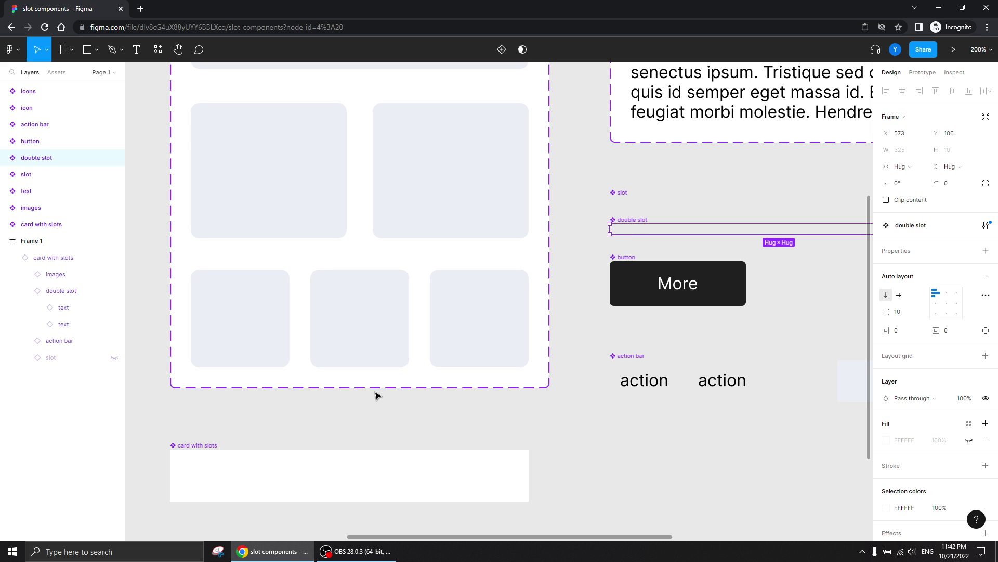
{"action": "key", "text": "minus"}
{"action": "left_click_drag", "start_coordinate": [278, 335], "coordinate": [586, 314]}
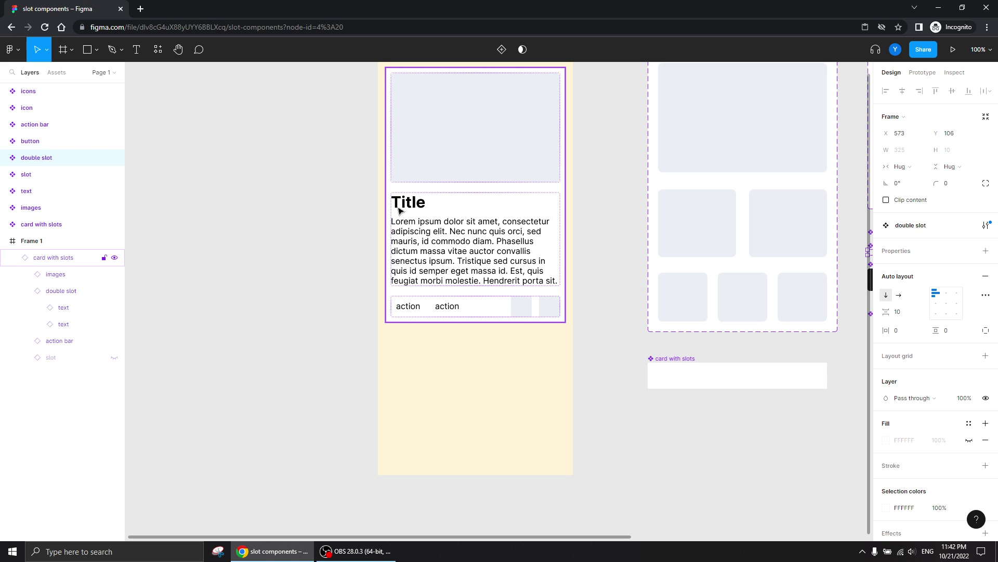
{"action": "double_click", "coordinate": [423, 229]}
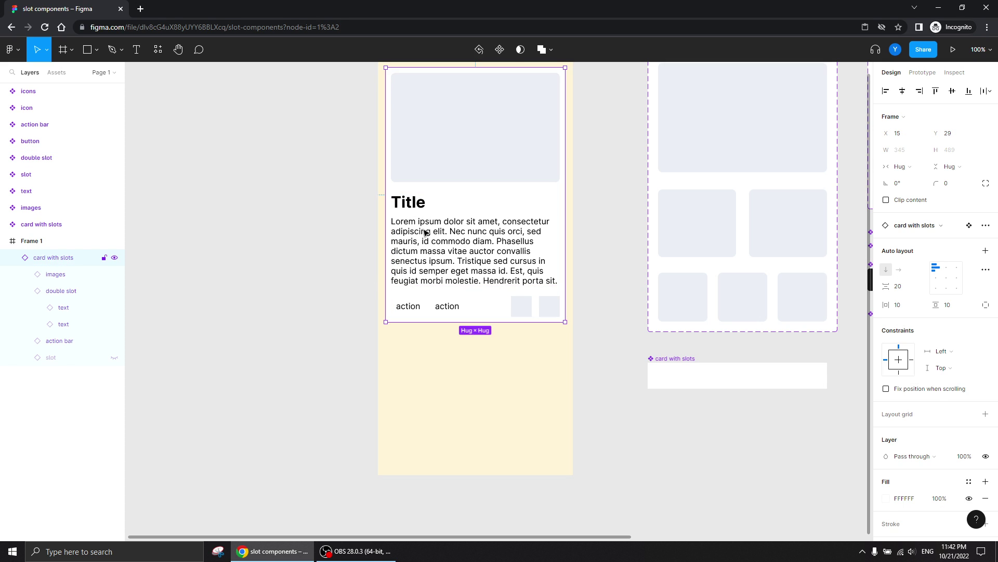
{"action": "left_click", "coordinate": [906, 269]}
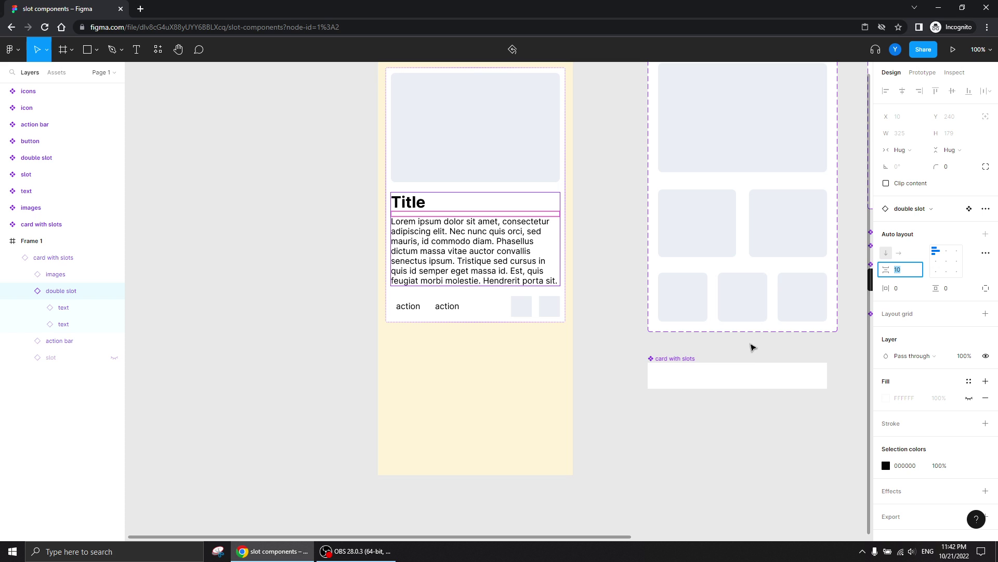
{"action": "type", "text": "4"}
{"action": "key", "text": "Return"}
{"action": "left_click", "coordinate": [332, 250]}
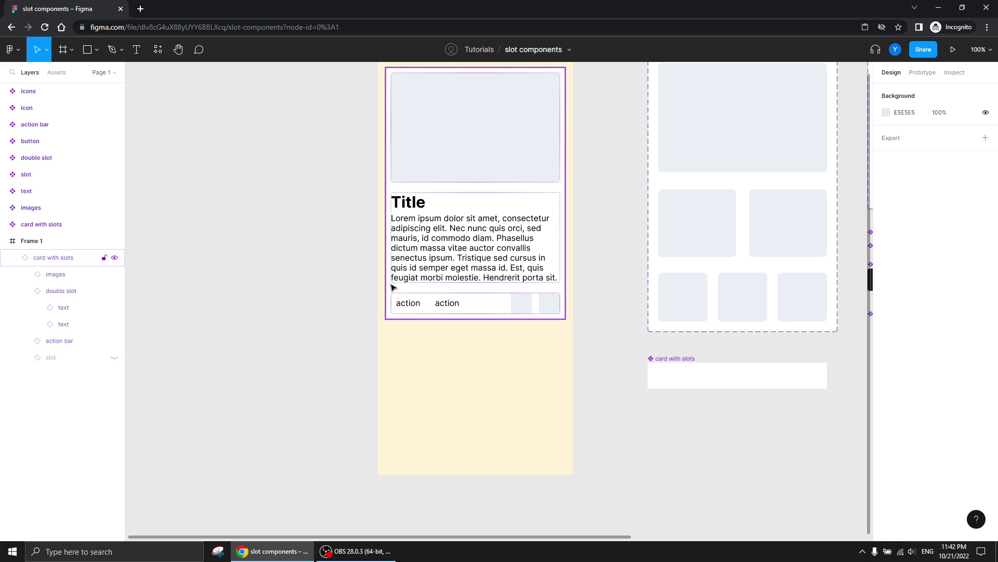
Step: Set the double slot's vertical item spacing in the card instance to 20
{"action": "left_click_drag", "start_coordinate": [310, 239], "coordinate": [232, 306]}
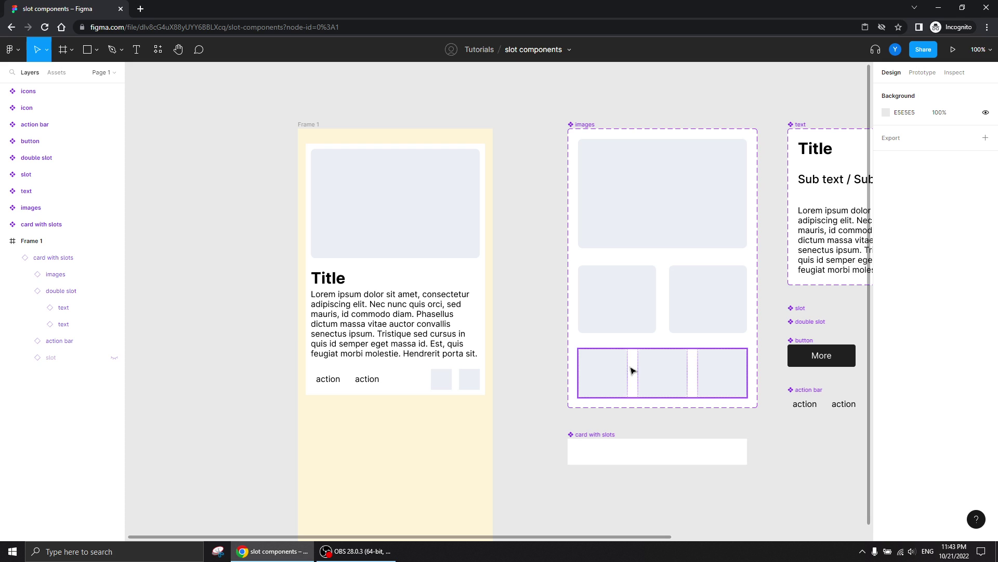
{"action": "scroll", "coordinate": [548, 434], "scroll_direction": "down", "scroll_amount": 1}
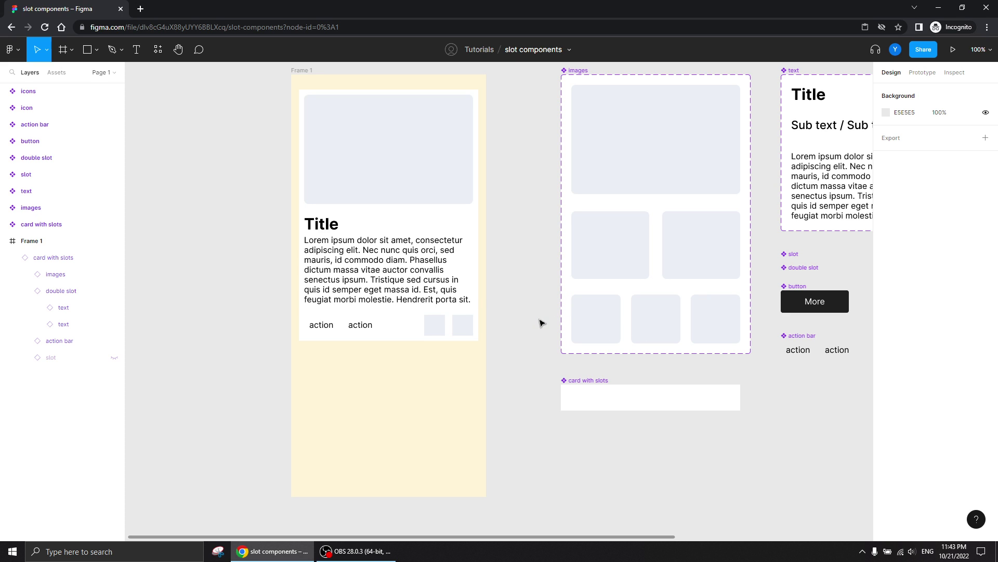
{"action": "left_click", "coordinate": [406, 261]}
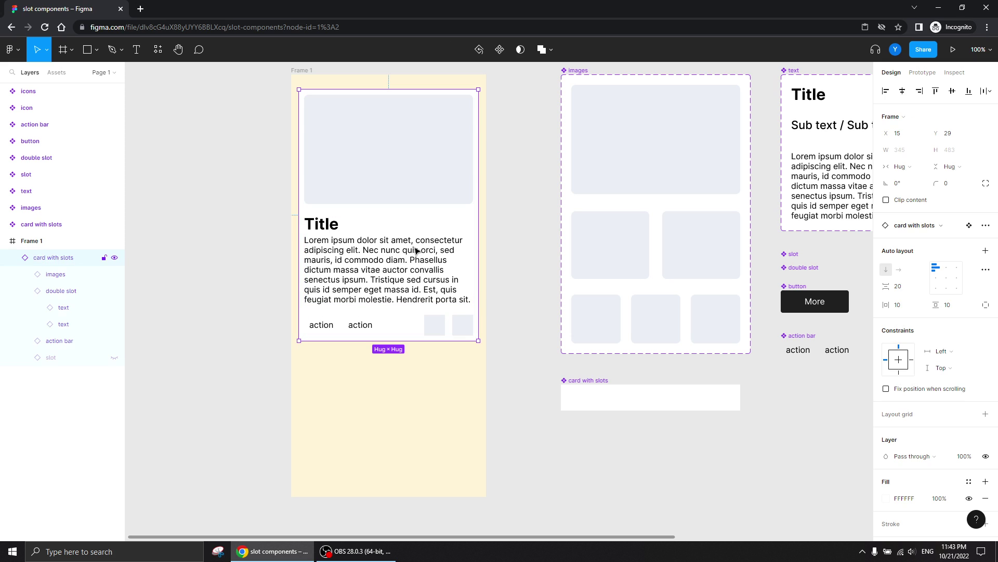
{"action": "left_click", "coordinate": [364, 255]}
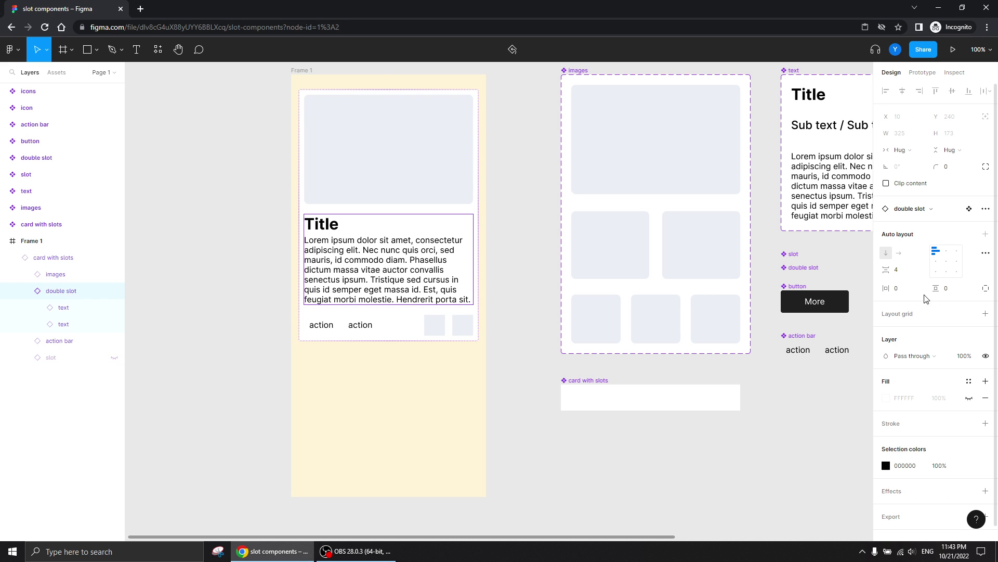
{"action": "left_click", "coordinate": [895, 269]}
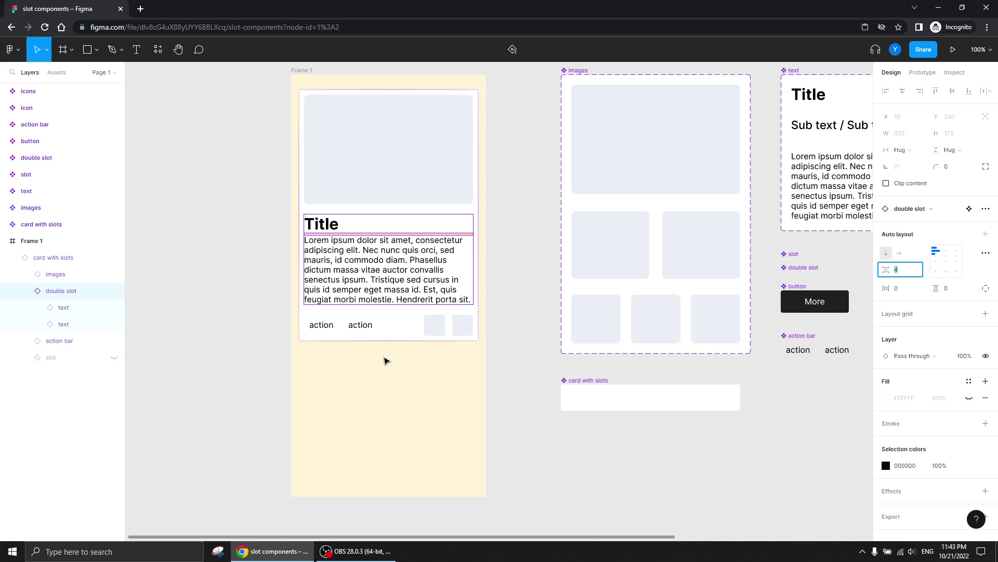
{"action": "type", "text": "20"}
{"action": "key", "text": "Return"}
{"action": "left_click", "coordinate": [214, 263]}
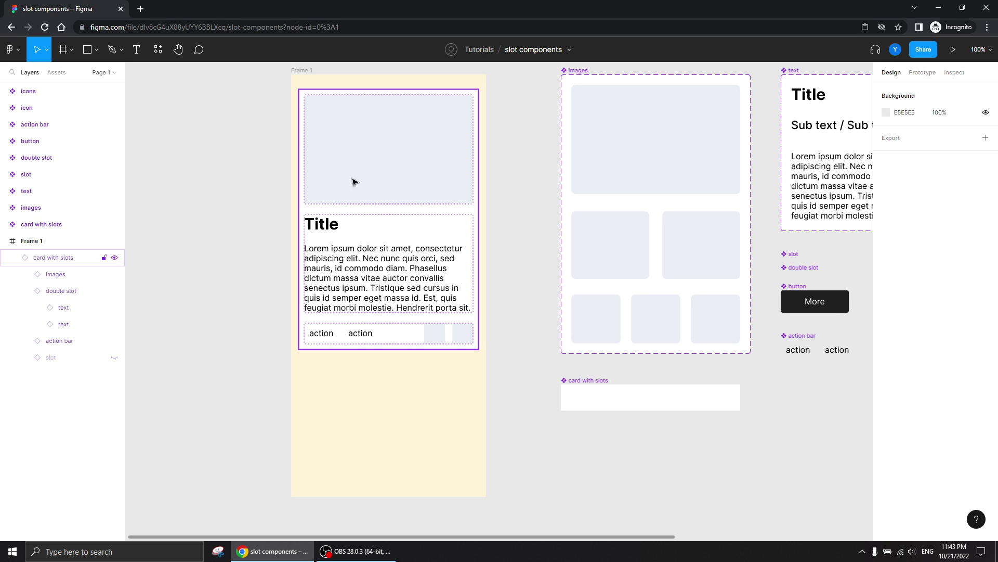
Step: Change the vertical gap between the title and paragraph in the card's double slot to 6
{"action": "double_click", "coordinate": [357, 268]}
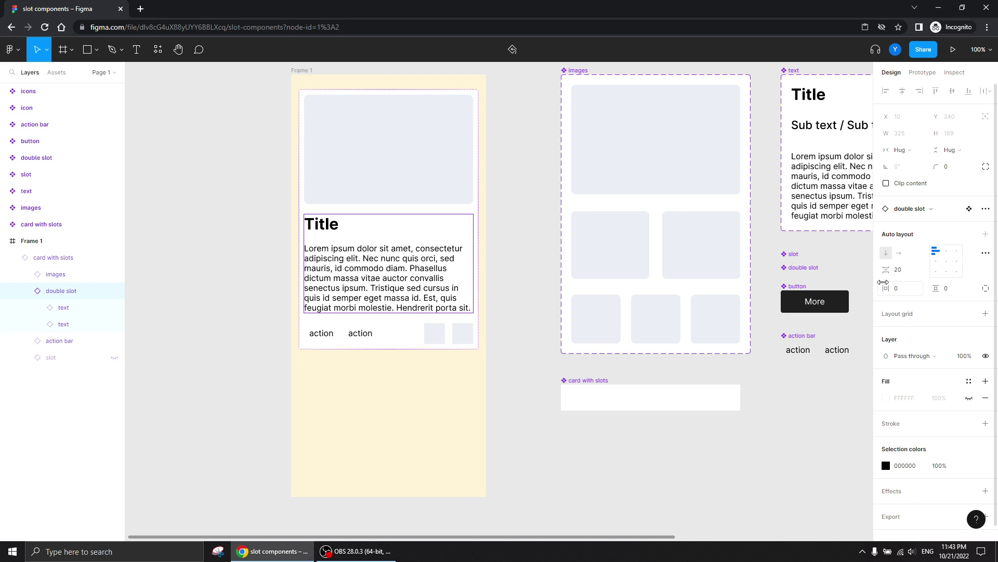
{"action": "left_click", "coordinate": [907, 269]}
{"action": "type", "text": "6"}
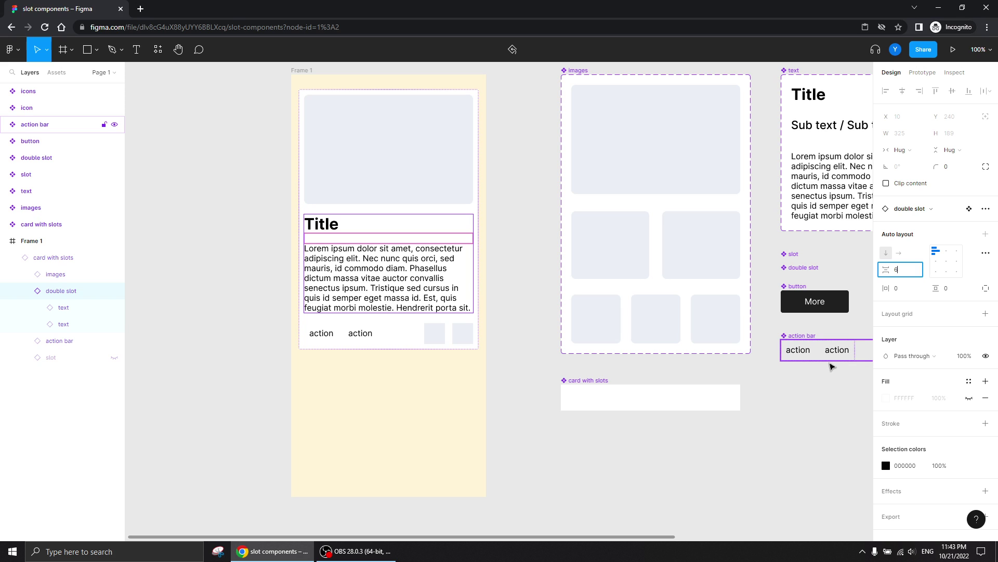
{"action": "key", "text": "Return"}
{"action": "left_click", "coordinate": [255, 253]}
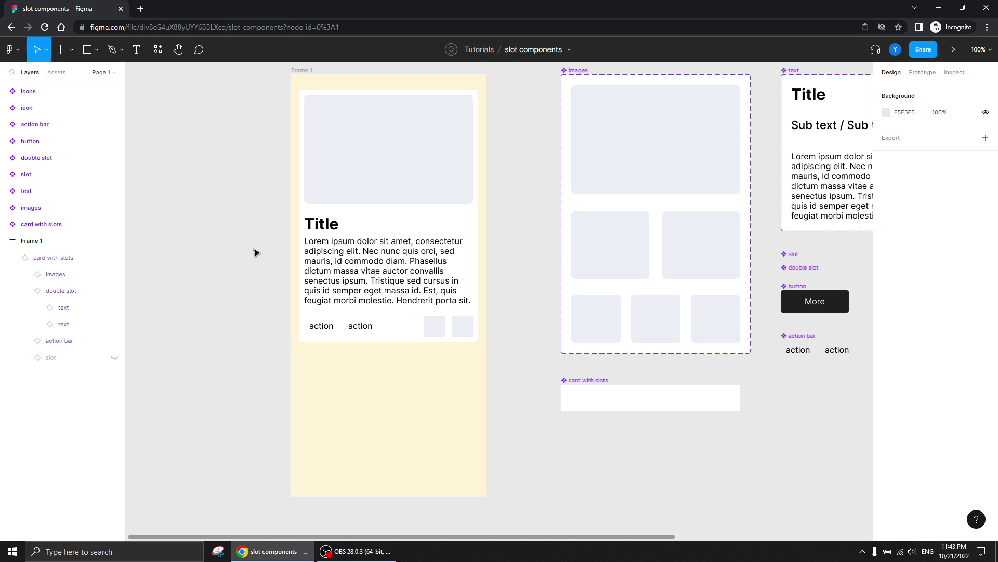
Step: Switch the lower text instance in the card's double slot to the Sub text variant
{"action": "double_click", "coordinate": [333, 270]}
{"action": "left_click", "coordinate": [378, 268]}
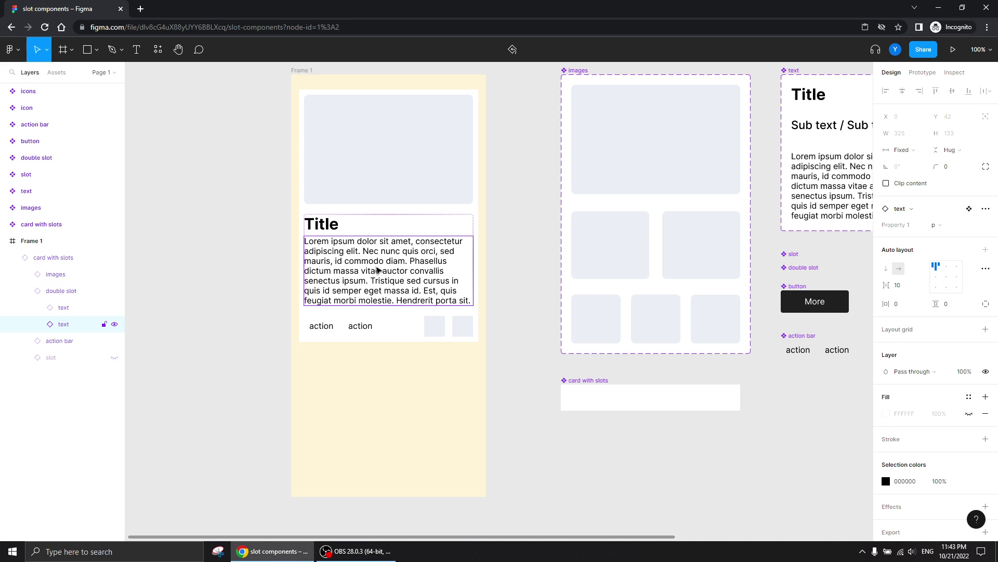
{"action": "left_click", "coordinate": [951, 227]}
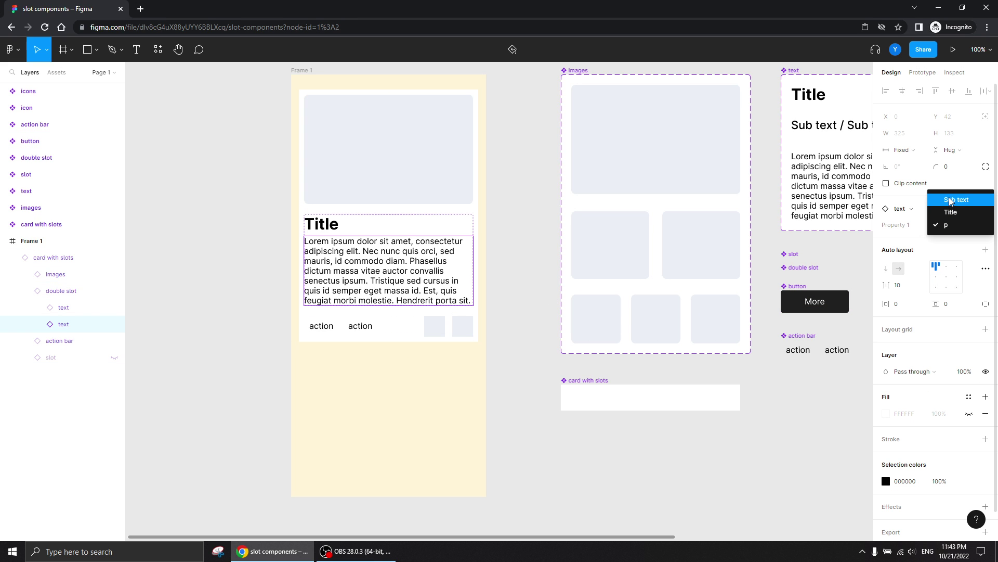
{"action": "left_click", "coordinate": [948, 200]}
{"action": "left_click", "coordinate": [232, 248]}
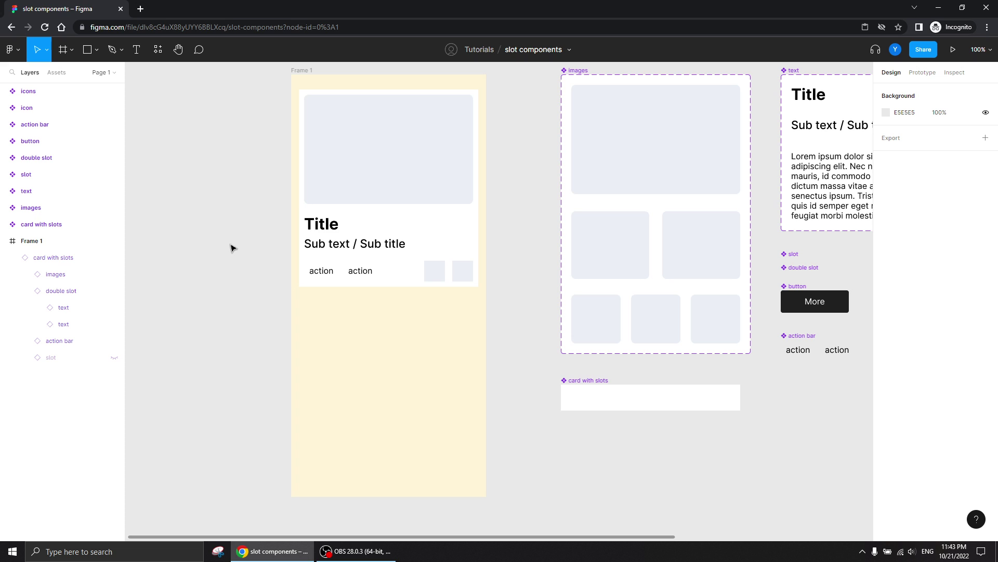
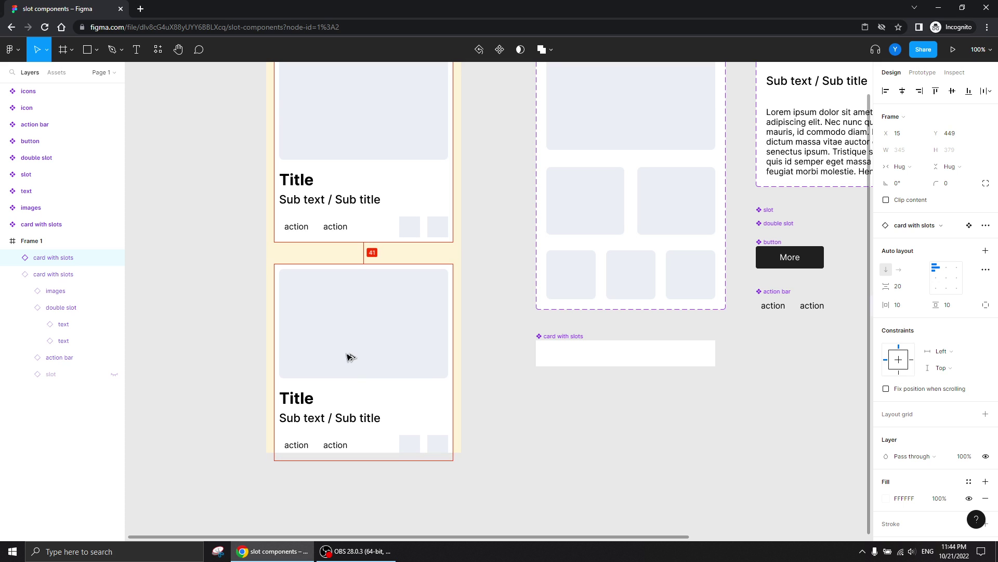
Step: Delete the duplicate card from Frame 1 and add a second variant to the card with slots main component
{"action": "key", "text": "Delete"}
{"action": "left_click", "coordinate": [593, 352]}
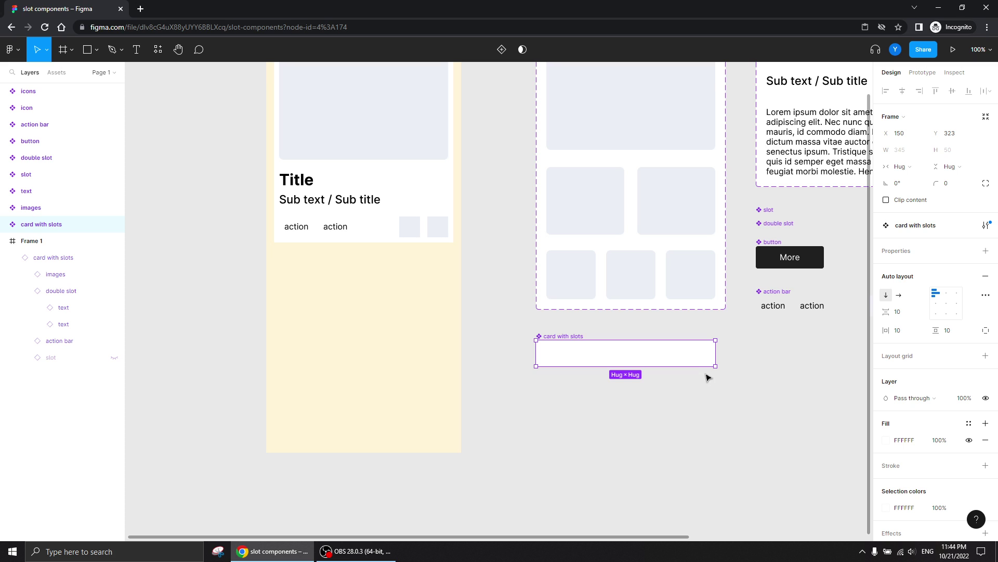
{"action": "left_click", "coordinate": [502, 50]}
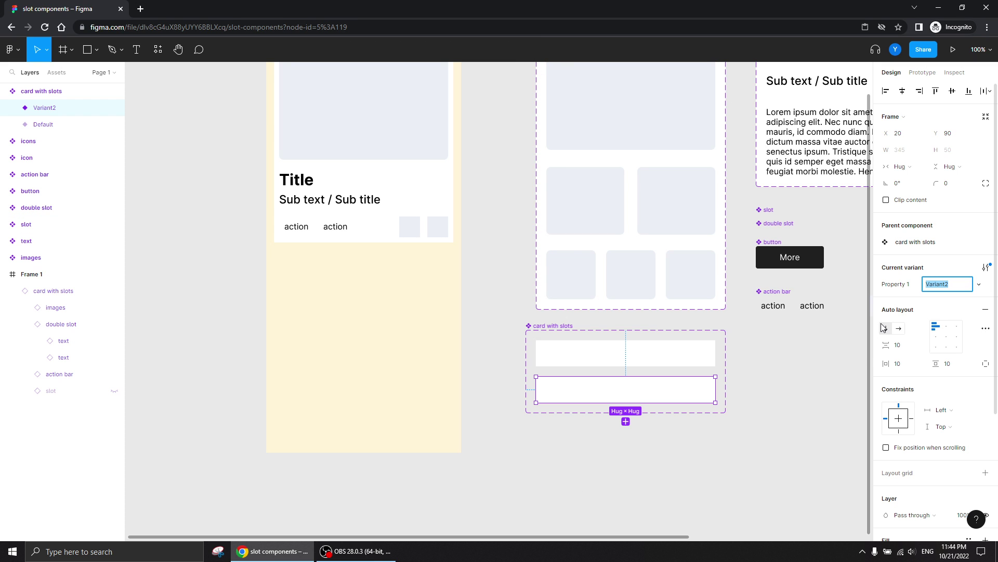
Step: Set Property 1 of the card with slots component's Default variant to "4 slots"
{"action": "left_click", "coordinate": [714, 353]}
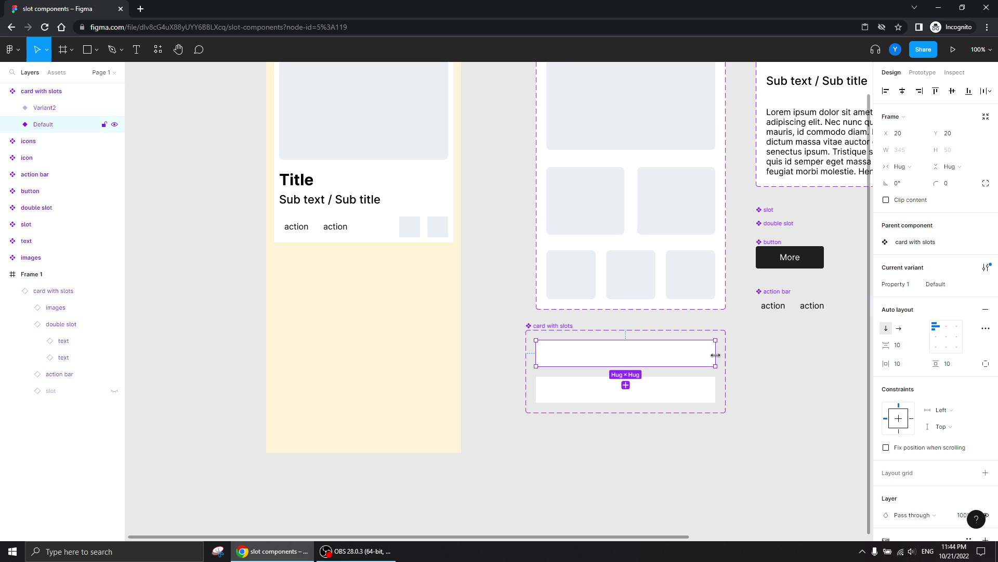
{"action": "left_click", "coordinate": [931, 288]}
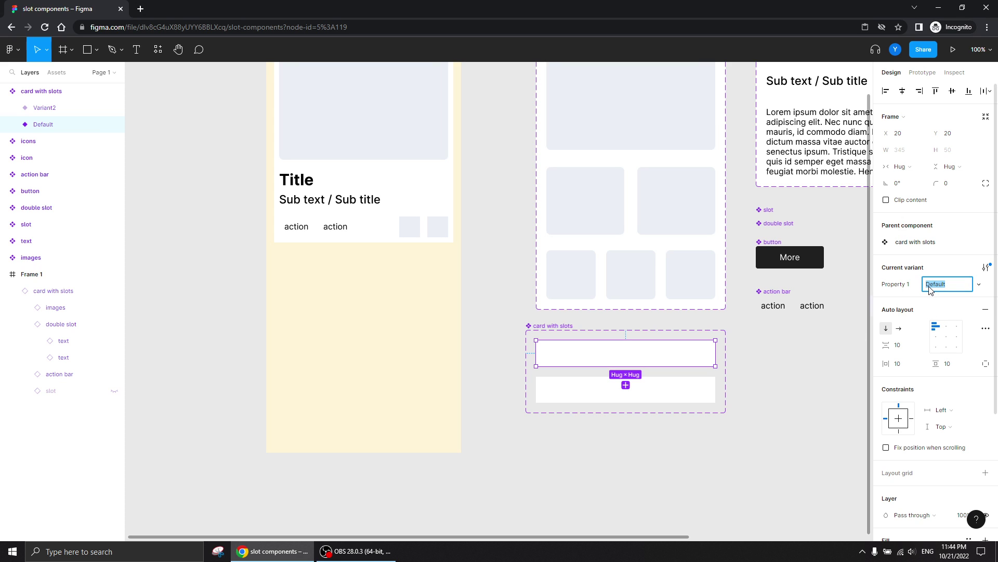
{"action": "type", "text": "4 slots"}
{"action": "key", "text": "Return"}
Step: Delete two of the four slots from the second variant of card with slots
{"action": "left_click", "coordinate": [668, 391]}
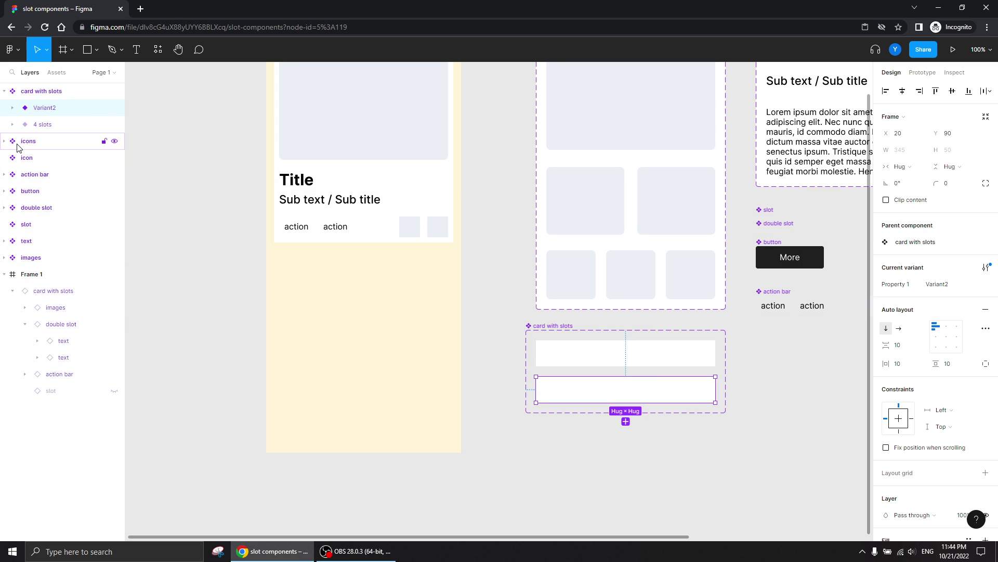
{"action": "left_click", "coordinate": [11, 108]}
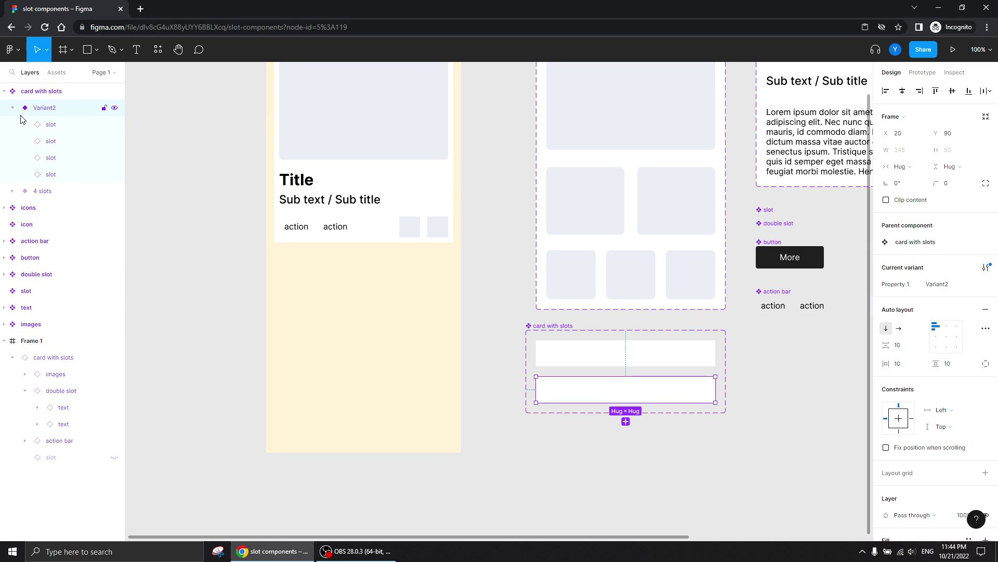
{"action": "left_click", "coordinate": [56, 176]}
{"action": "key", "text": "Delete"}
{"action": "left_click", "coordinate": [55, 159]}
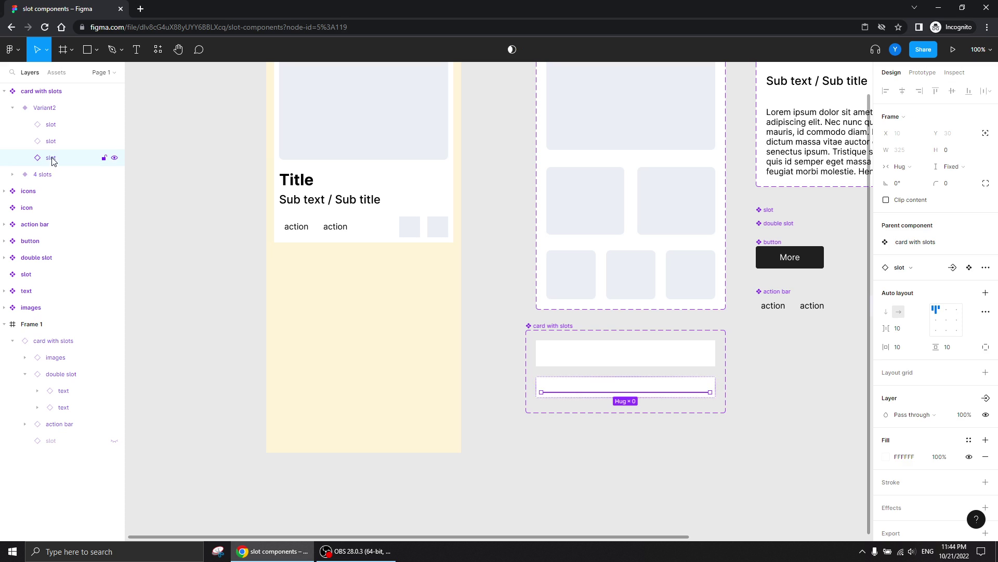
{"action": "key", "text": "Delete"}
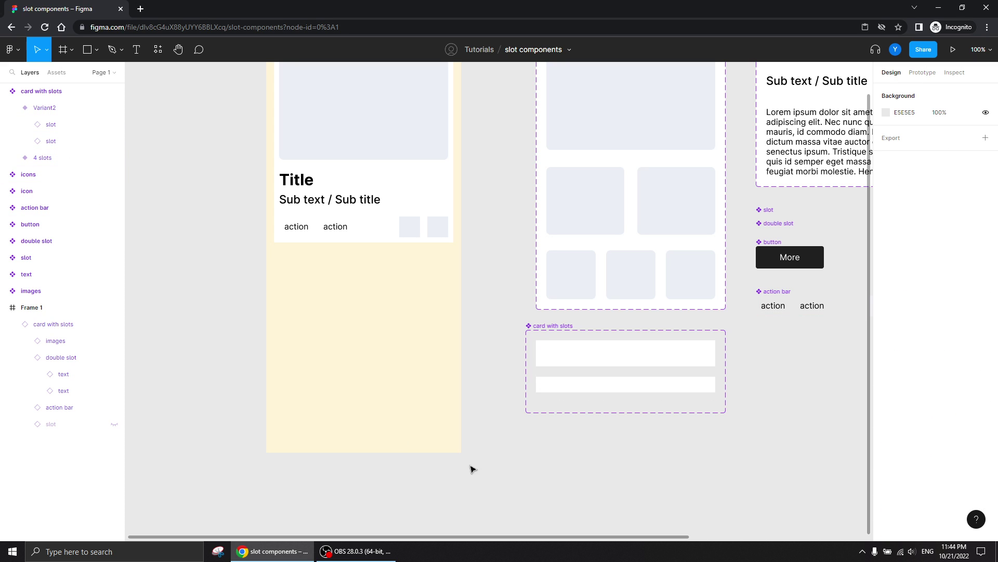
Step: Set Property 1 of the second card with slots variant to "2 swlots"
{"action": "left_click", "coordinate": [45, 108]}
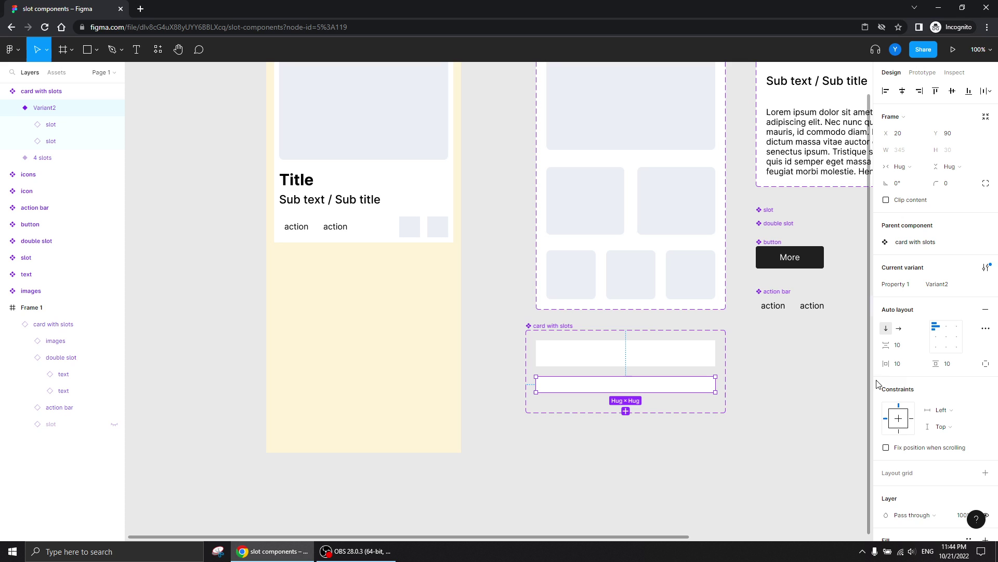
{"action": "left_click", "coordinate": [941, 285]}
{"action": "type", "text": "2 swlots"}
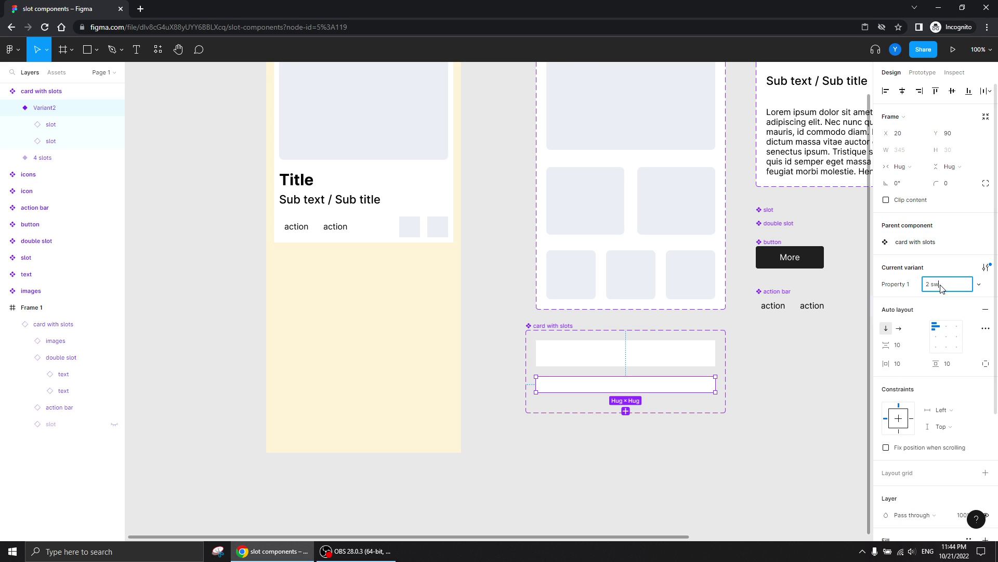
{"action": "key", "text": "Return"}
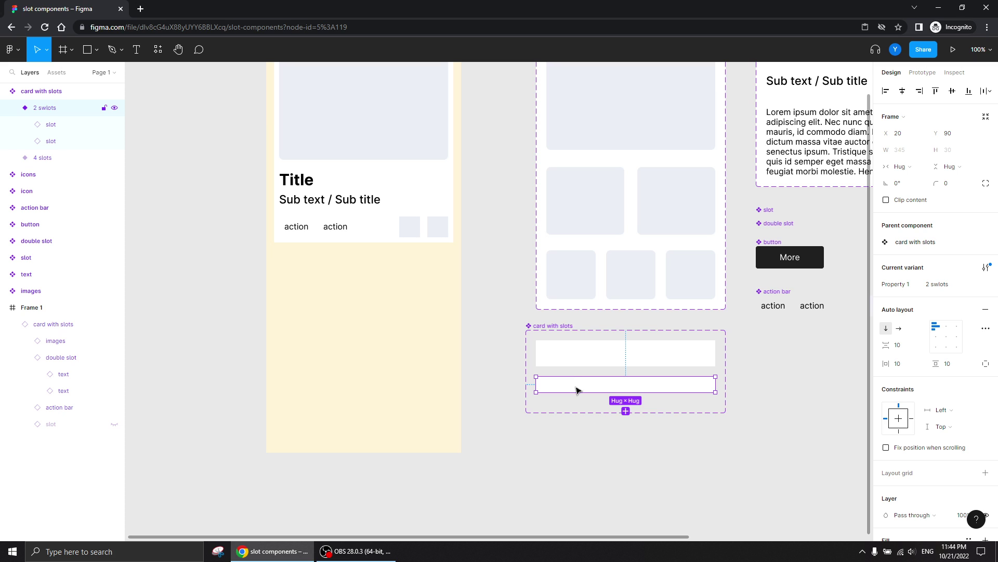
Step: Place an instance of the two-slot card with slots variant in Frame 1 below the existing card
{"action": "left_click_drag", "start_coordinate": [576, 389], "coordinate": [314, 280]}
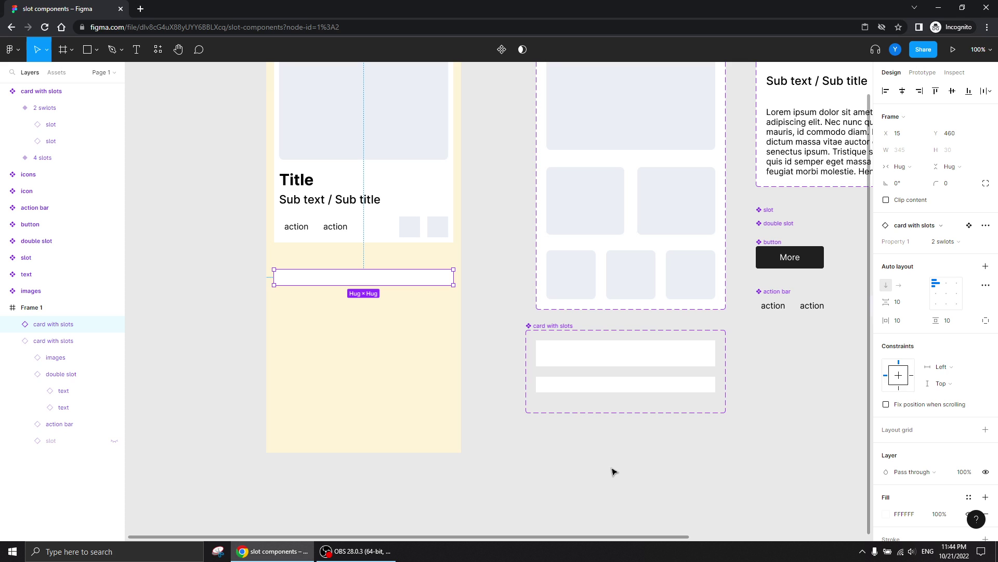
{"action": "left_click", "coordinate": [17, 340]}
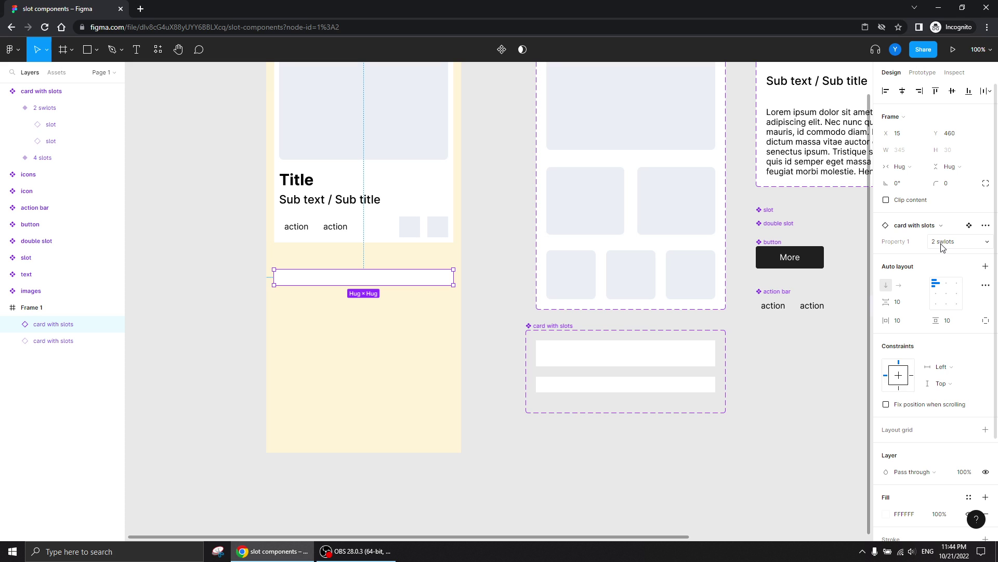
Step: Correct Property 1 of the two-slot variant of the card with slots component to "2 slots"
{"action": "left_click", "coordinate": [568, 388]}
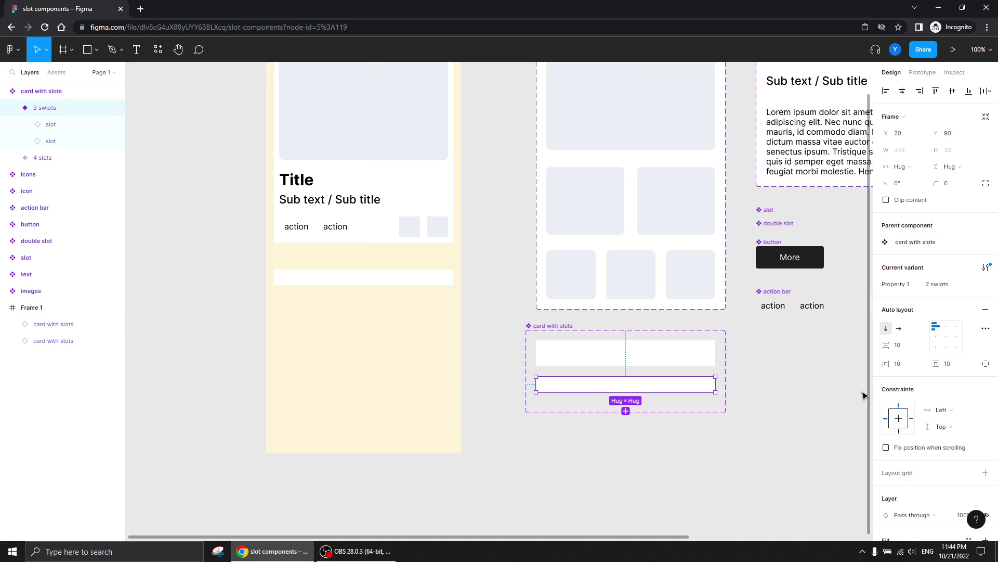
{"action": "left_click", "coordinate": [938, 286]}
{"action": "left_click", "coordinate": [938, 289]}
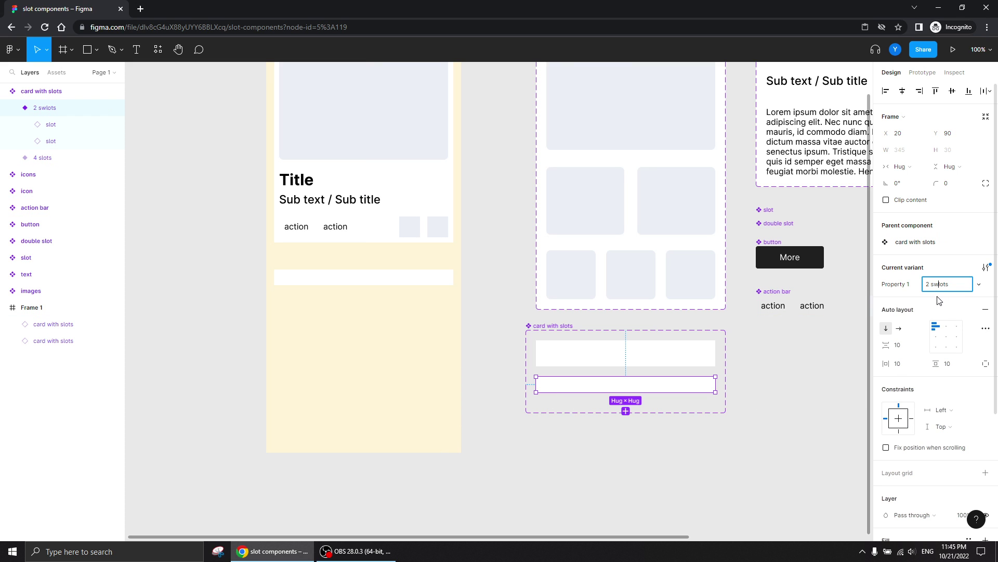
{"action": "key", "text": "BackSpace"}
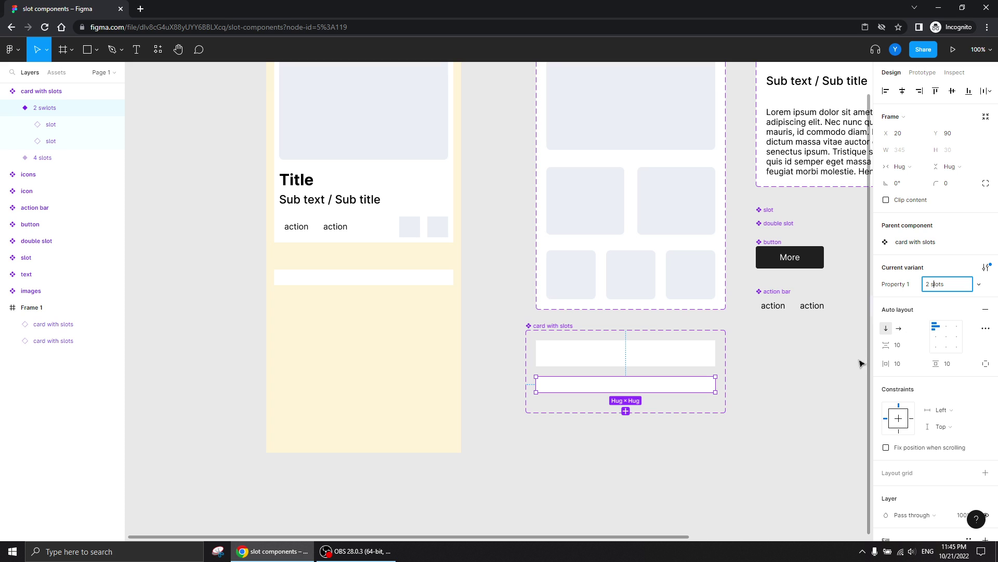
{"action": "key", "text": "Return"}
Step: Swap the first slot of the new two-slot card in Frame 1 for the text component
{"action": "left_click", "coordinate": [322, 275]}
{"action": "left_click", "coordinate": [13, 324]}
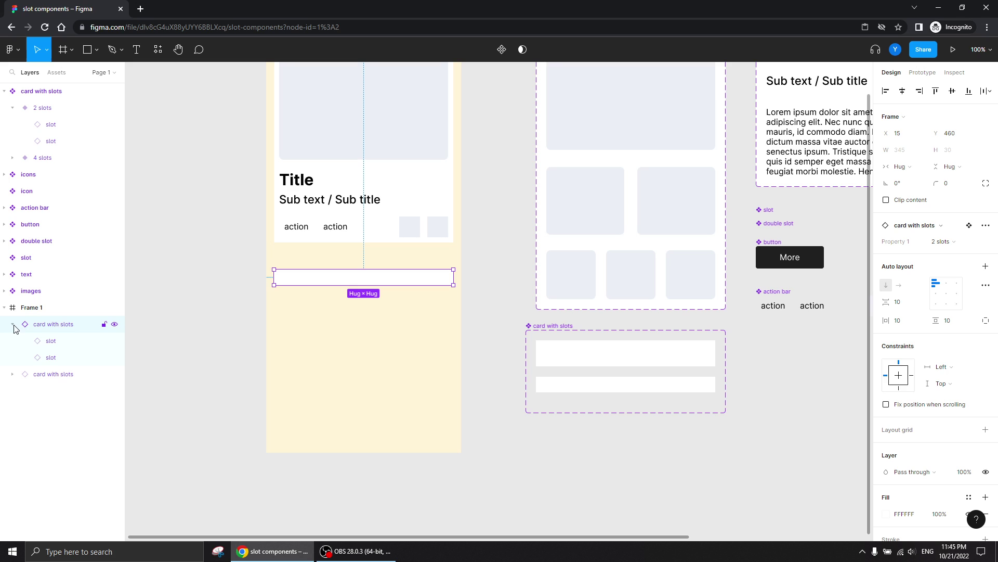
{"action": "left_click", "coordinate": [45, 341]}
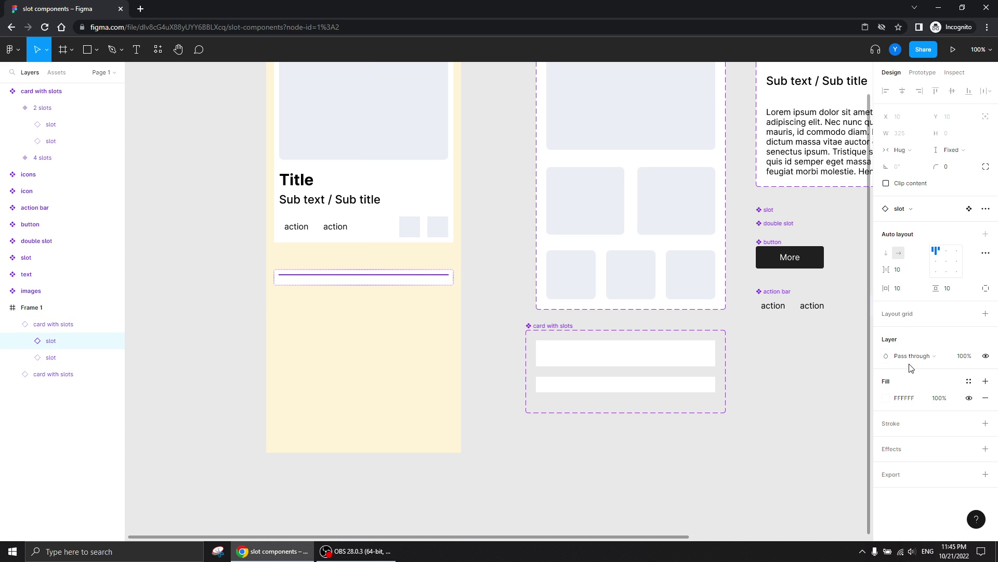
{"action": "left_click", "coordinate": [920, 210]}
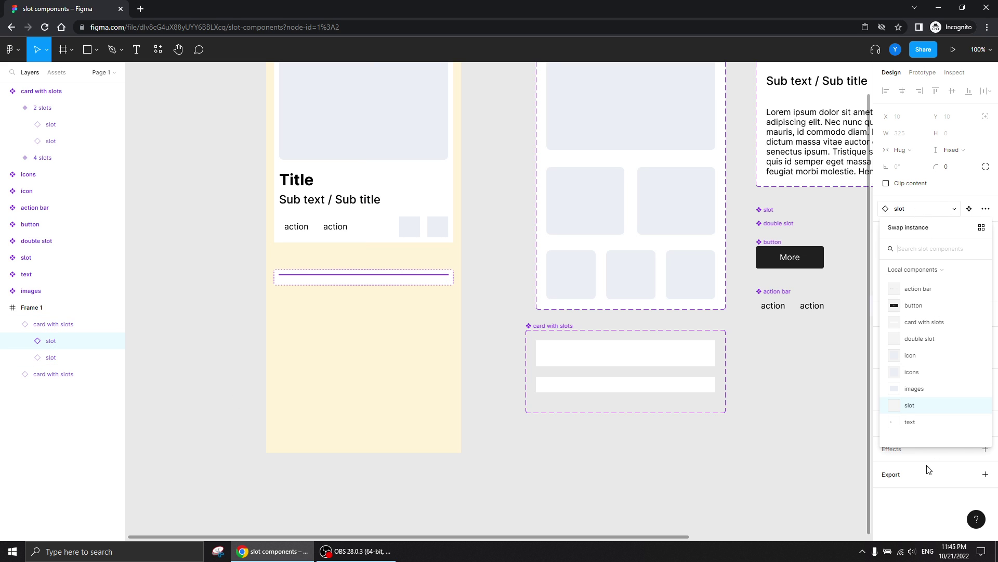
{"action": "left_click", "coordinate": [910, 422]}
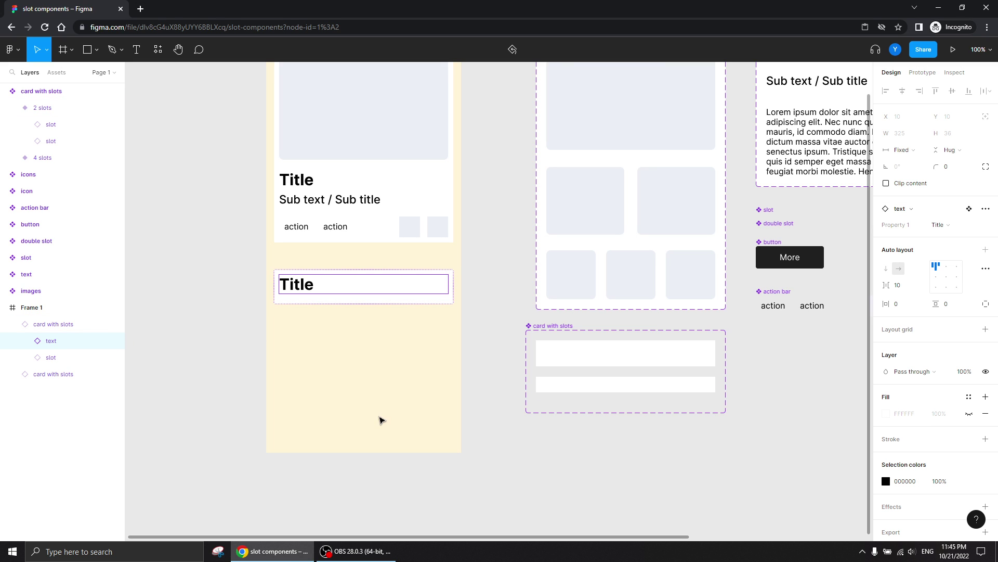
Step: Swap the new card's remaining slot for the images component and set it to the three images variant
{"action": "left_click", "coordinate": [52, 358]}
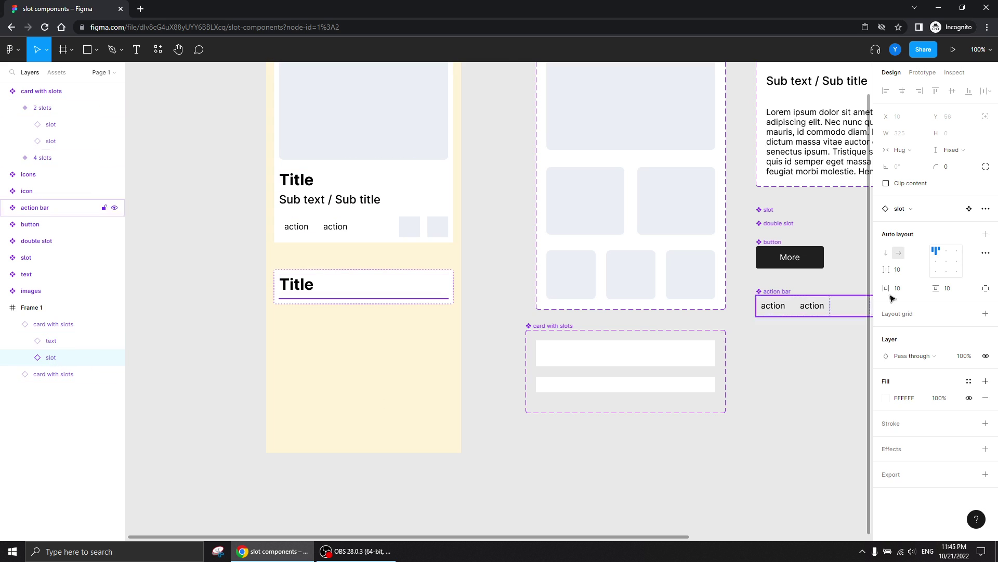
{"action": "left_click", "coordinate": [909, 208]}
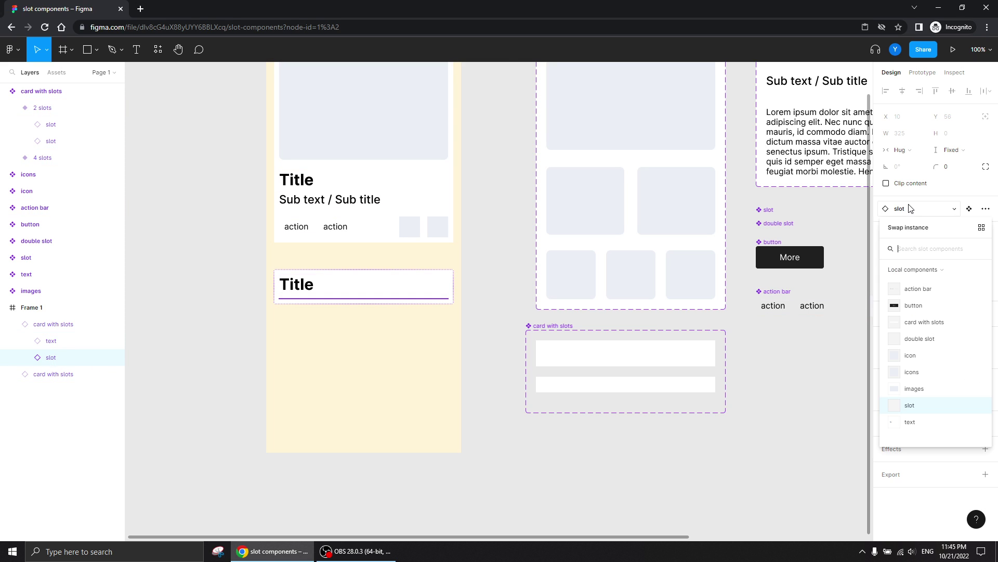
{"action": "left_click", "coordinate": [921, 391]}
{"action": "left_click", "coordinate": [960, 225]}
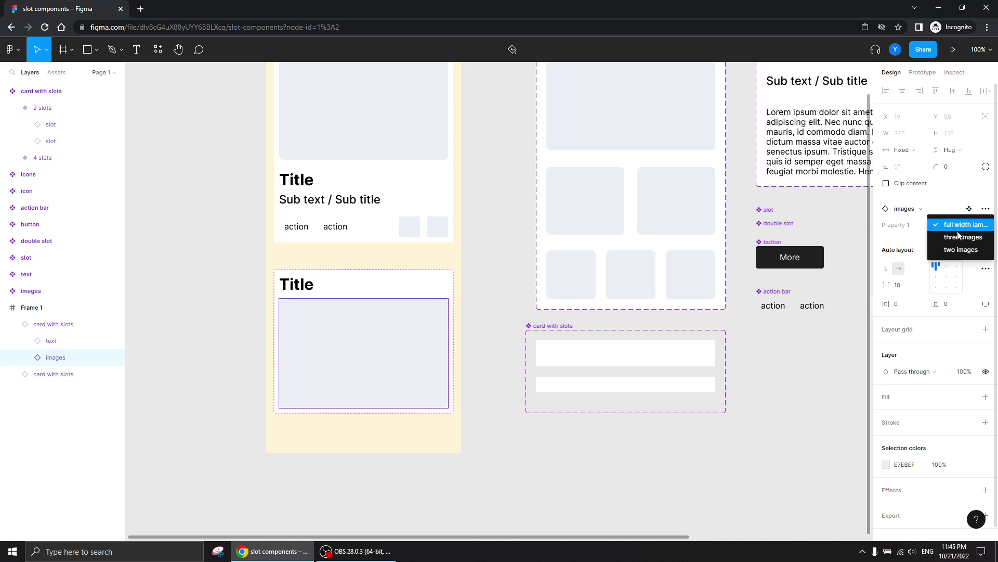
{"action": "left_click", "coordinate": [962, 237]}
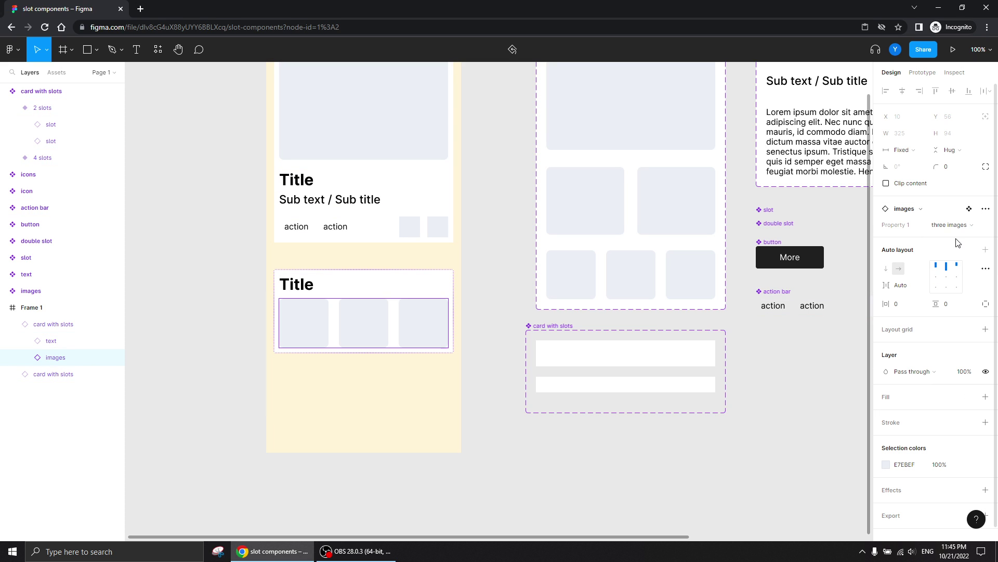
{"action": "left_click", "coordinate": [210, 280]}
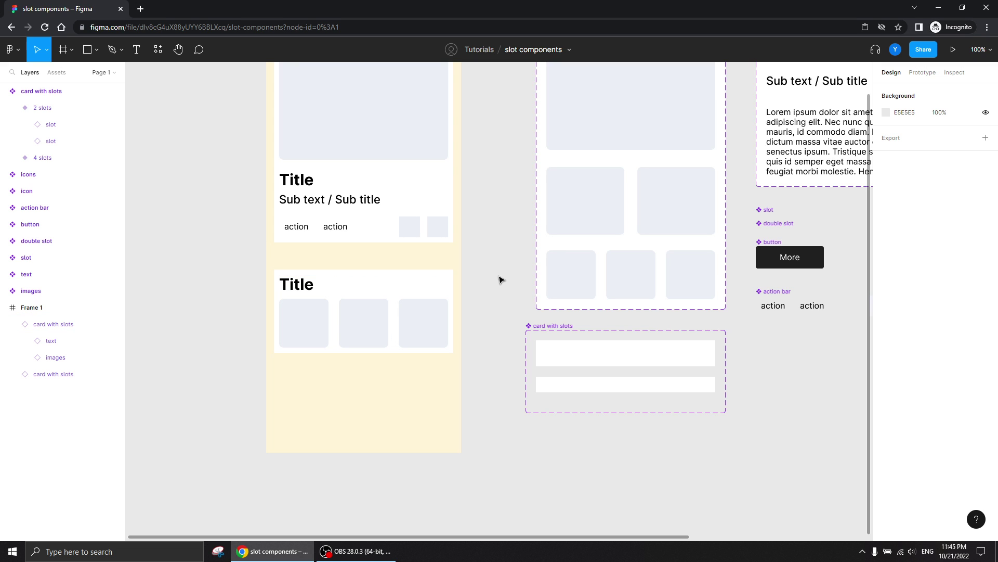
Step: Examine the instance swap options of the first icon inside the action bar main component
{"action": "left_click_drag", "start_coordinate": [499, 276], "coordinate": [415, 344]}
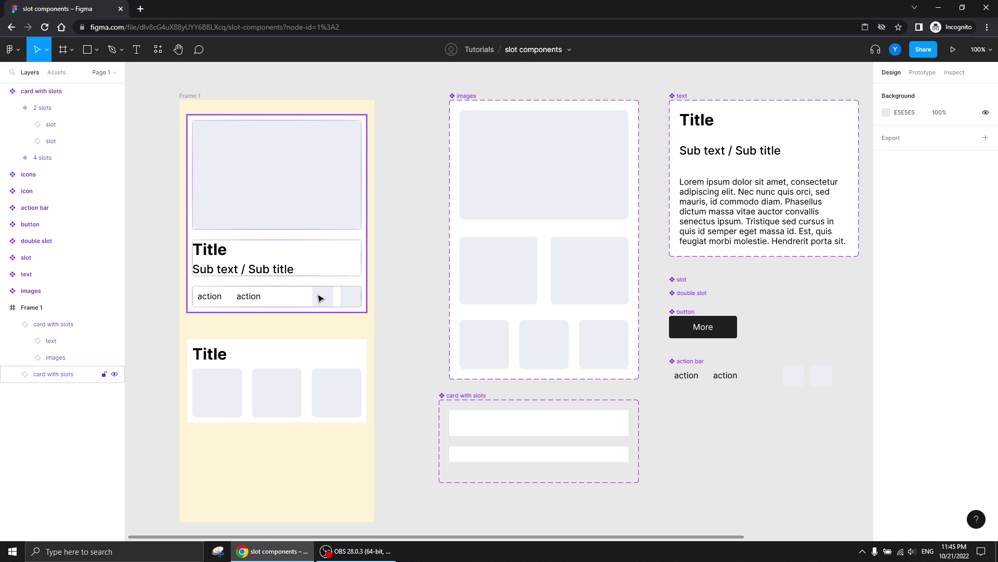
{"action": "double_click", "coordinate": [320, 298]}
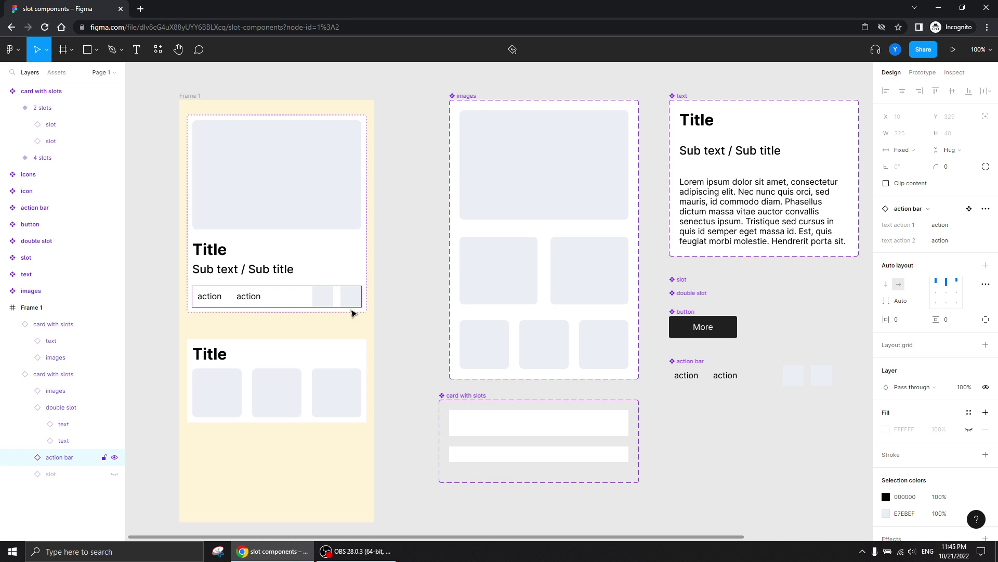
{"action": "left_click", "coordinate": [793, 379]}
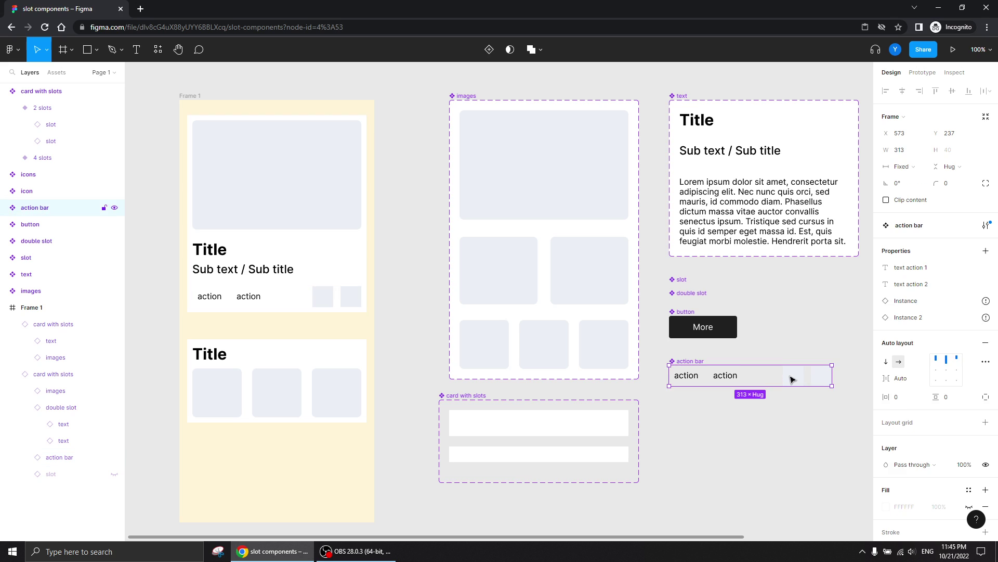
{"action": "left_click", "coordinate": [793, 379]}
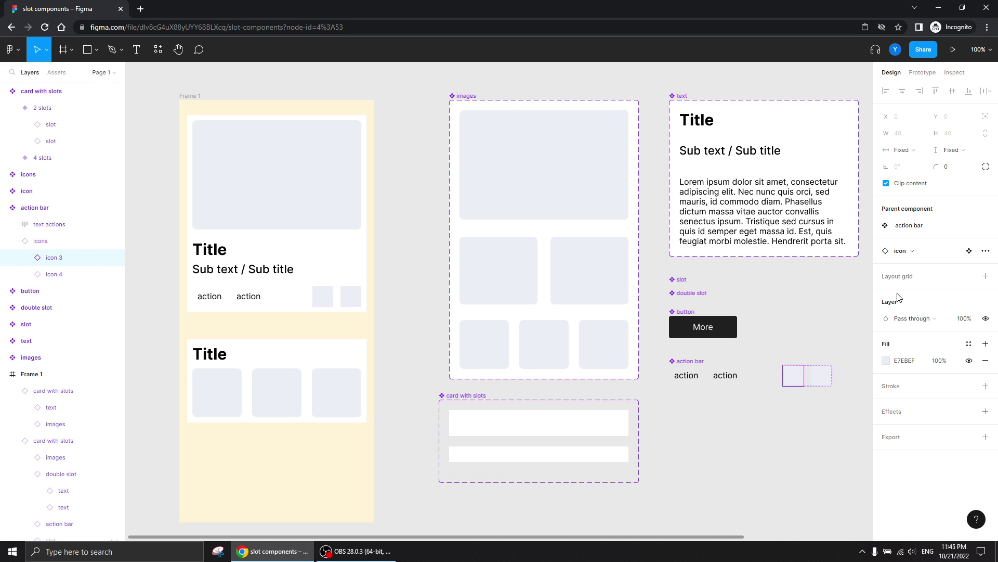
{"action": "left_click", "coordinate": [909, 252]}
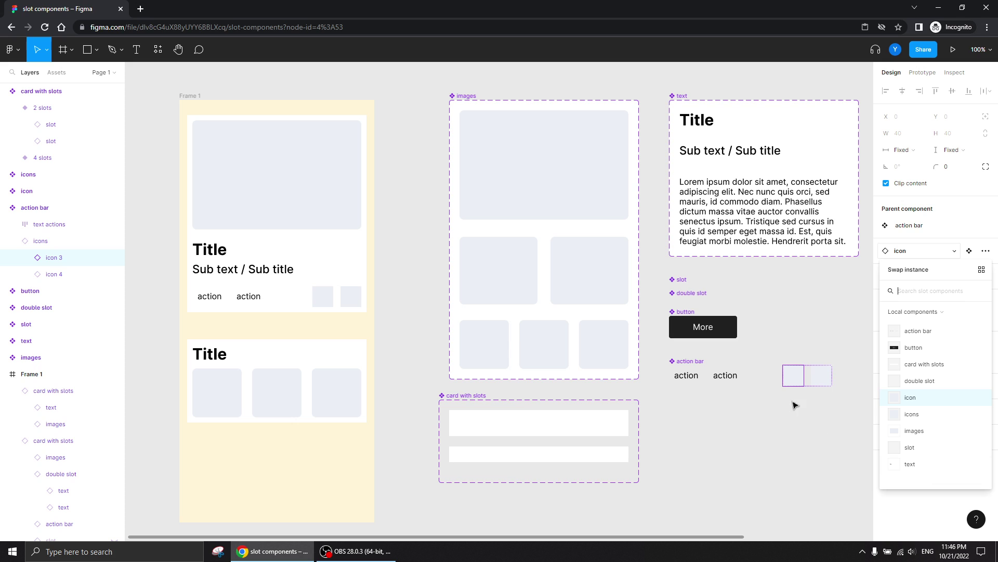
{"action": "left_click", "coordinate": [772, 413]}
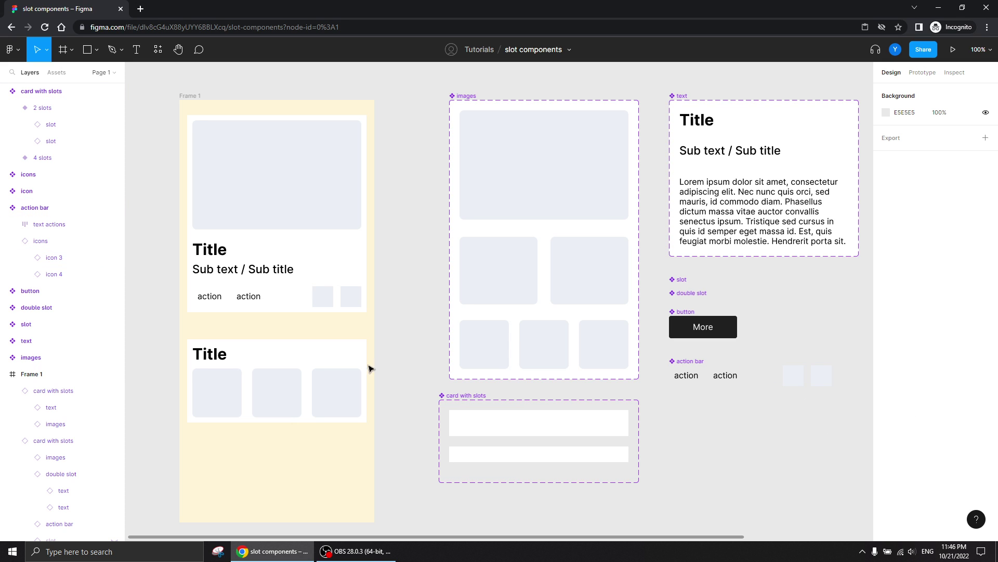
Step: Check the instance swap options of the first icon in the upper card's action bar in Frame 1
{"action": "left_click", "coordinate": [321, 297]}
{"action": "left_click", "coordinate": [321, 299]}
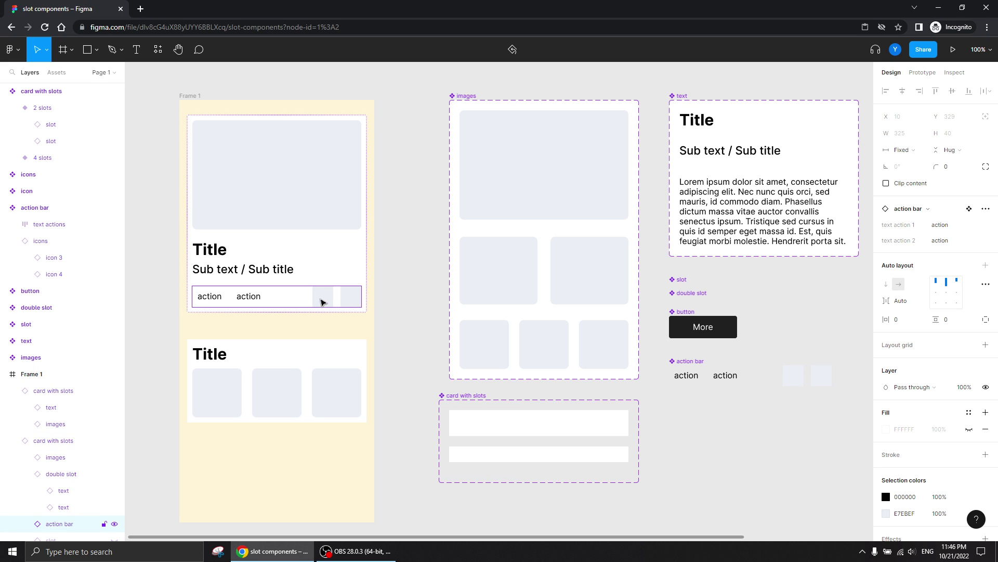
{"action": "left_click", "coordinate": [321, 298]}
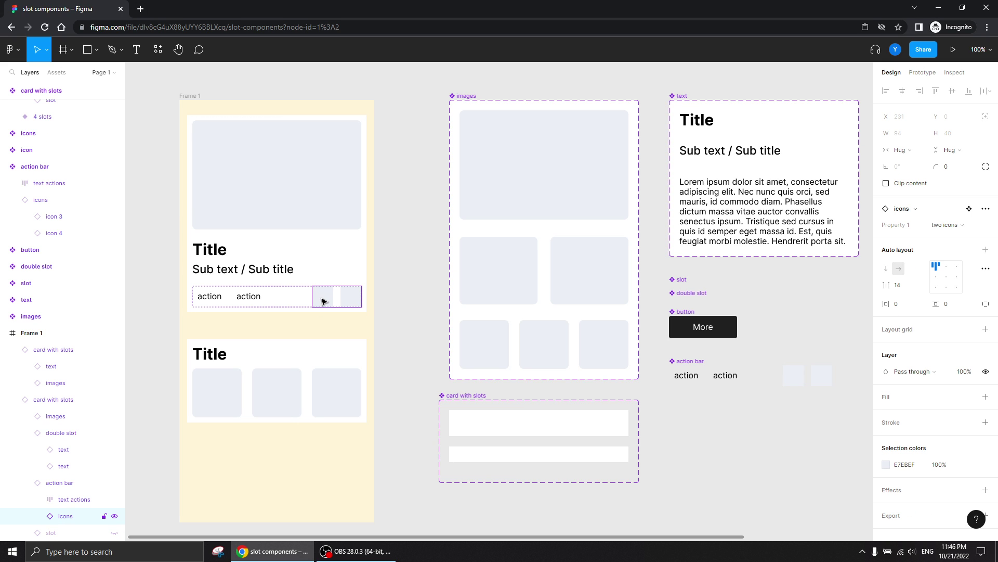
{"action": "left_click", "coordinate": [324, 301]}
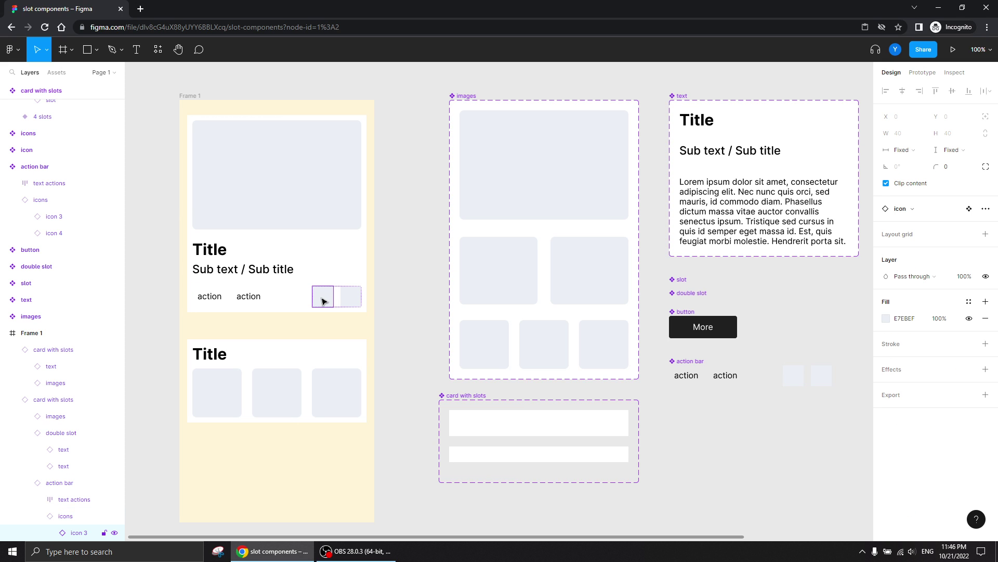
{"action": "left_click", "coordinate": [912, 210]}
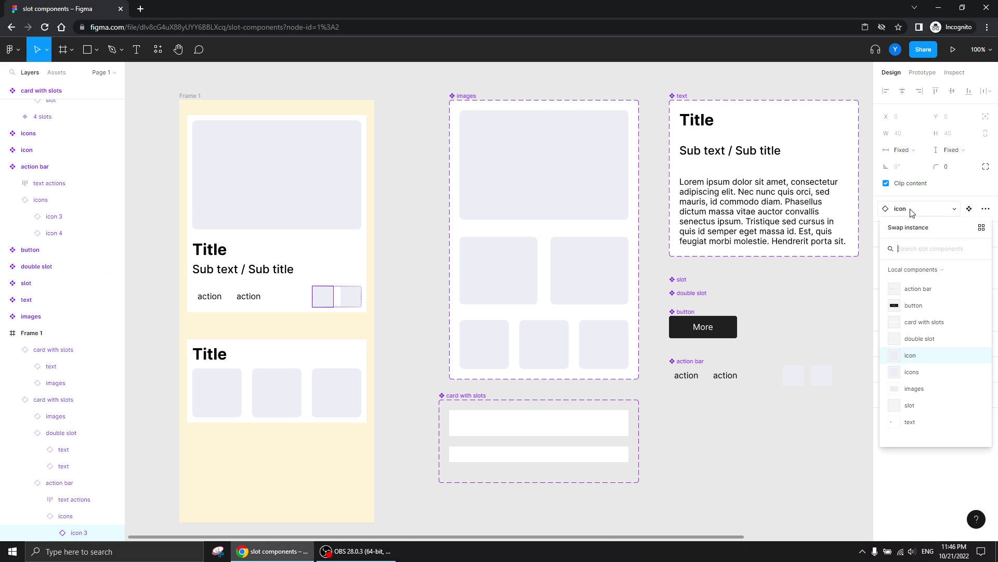
{"action": "left_click", "coordinate": [697, 439]}
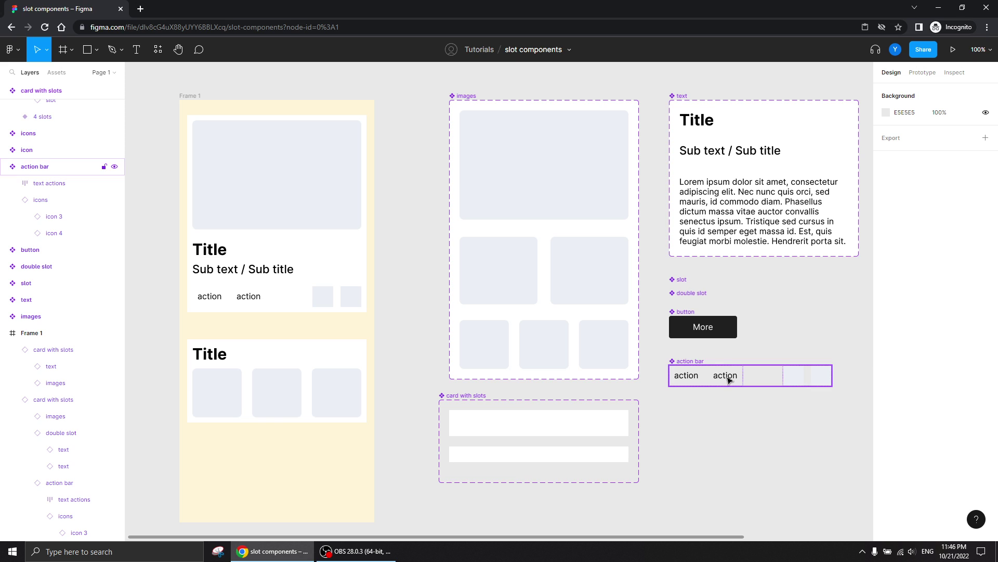
Step: Set the icons instance in the upper card's action bar to the three icons variant
{"action": "left_click", "coordinate": [324, 298]}
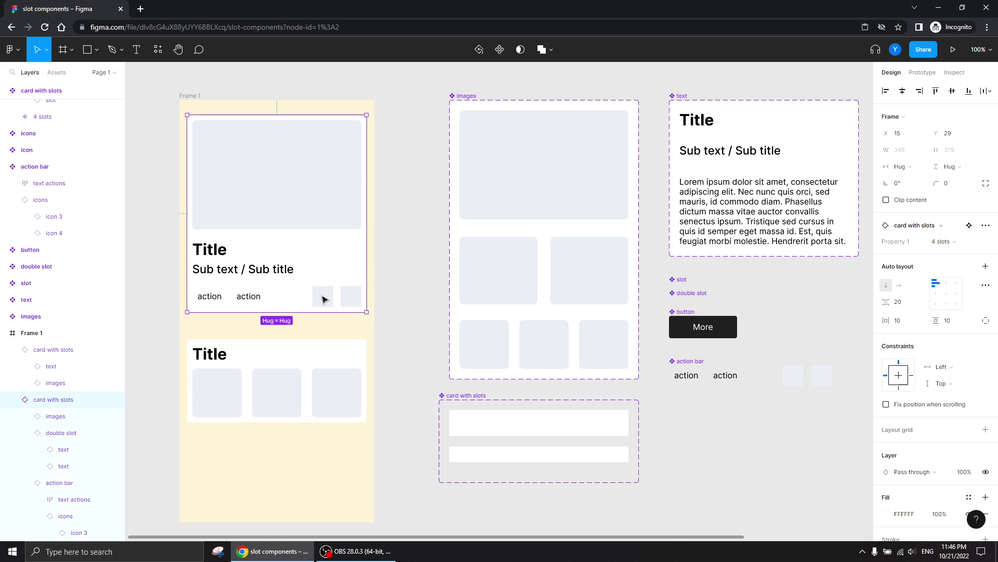
{"action": "double_click", "coordinate": [324, 299]}
{"action": "double_click", "coordinate": [323, 299]}
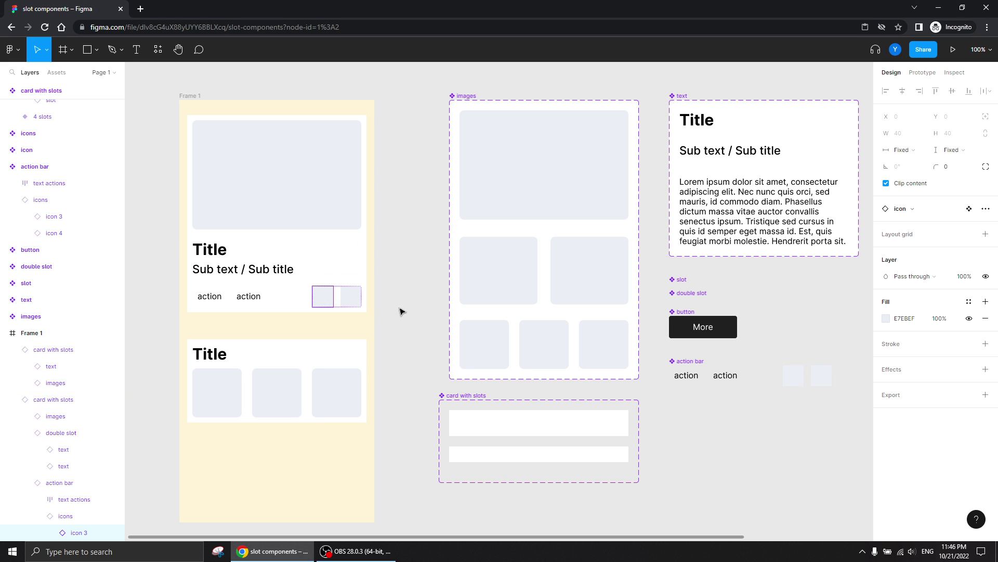
{"action": "left_click", "coordinate": [332, 306]}
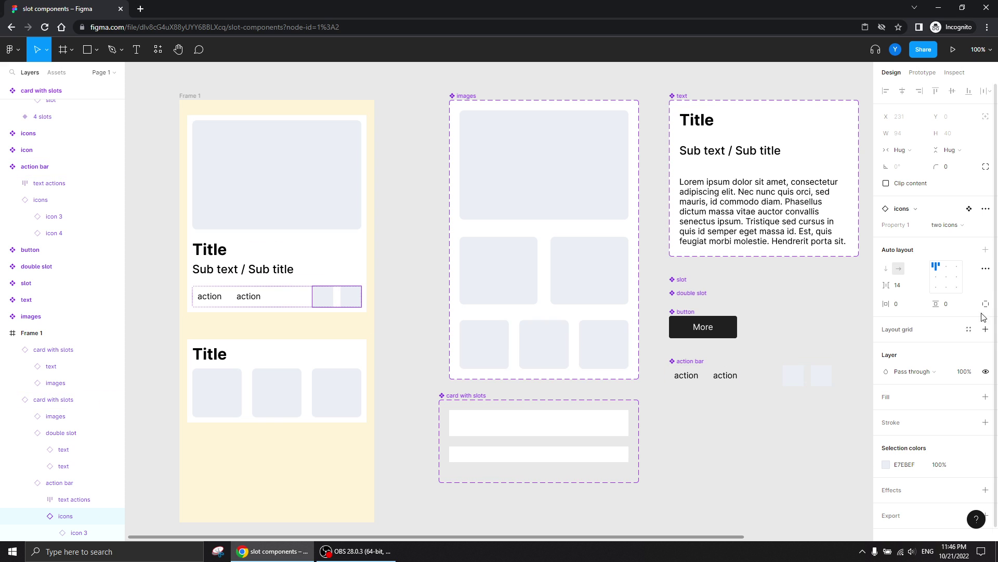
{"action": "left_click", "coordinate": [931, 227]}
{"action": "left_click", "coordinate": [966, 211]}
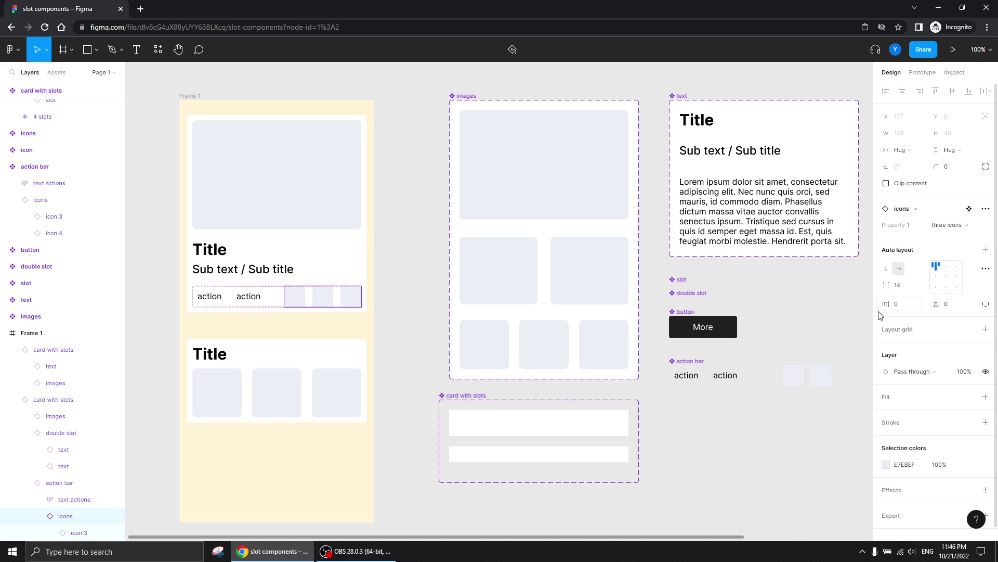
{"action": "left_click_drag", "start_coordinate": [807, 406], "coordinate": [588, 348]}
{"action": "scroll", "coordinate": [588, 348], "scroll_direction": "right", "scroll_amount": 1}
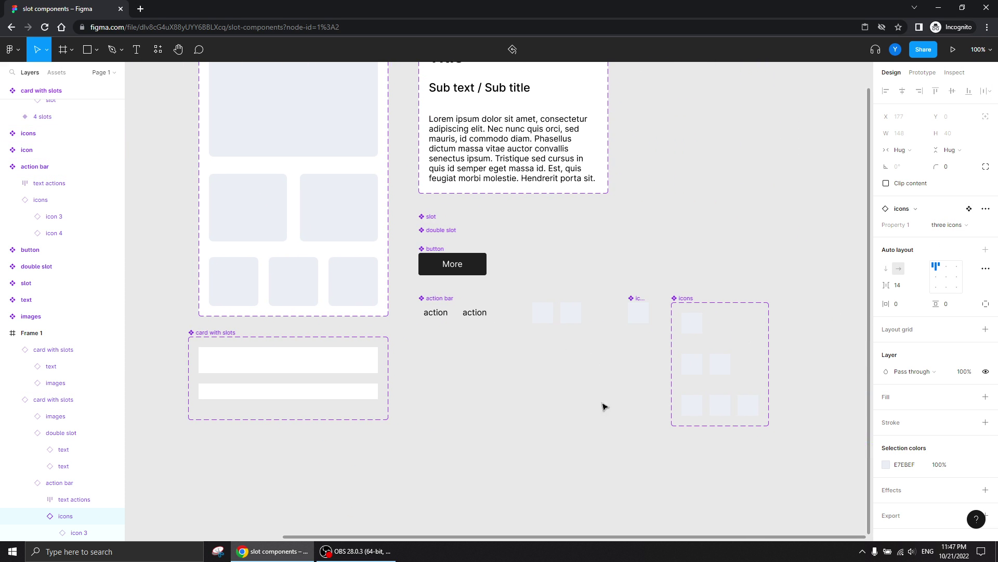
Step: Try the one icons variant and then the three icons variant on the upper card's action bar icons
{"action": "left_click_drag", "start_coordinate": [616, 339], "coordinate": [842, 338]}
{"action": "left_click", "coordinate": [951, 226]}
{"action": "left_click", "coordinate": [952, 217]}
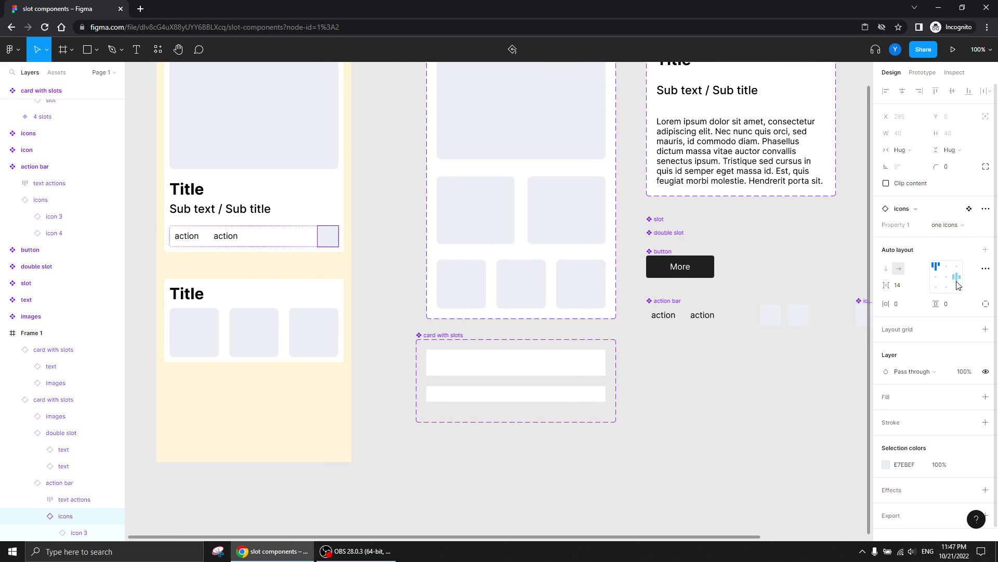
{"action": "left_click", "coordinate": [948, 226]}
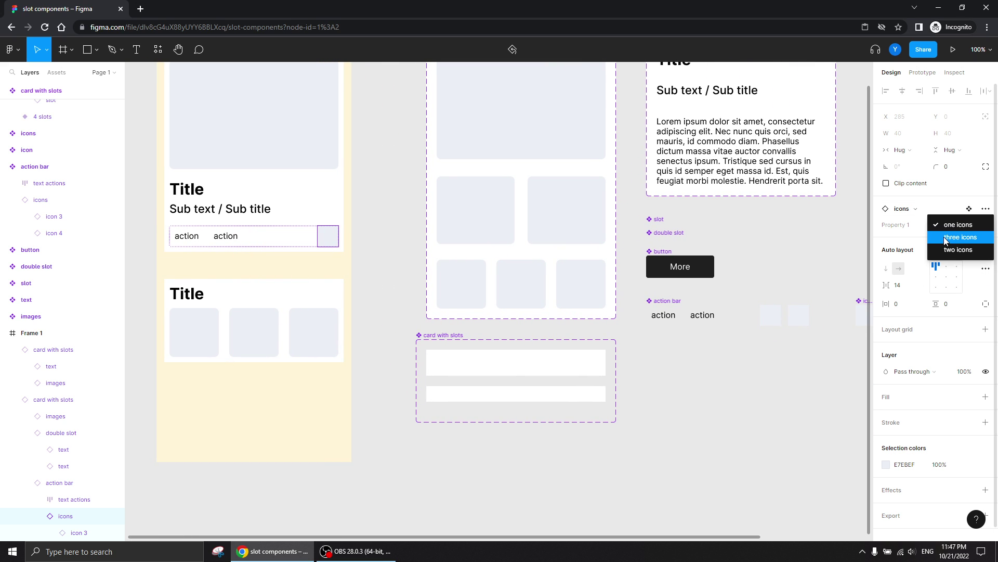
{"action": "left_click", "coordinate": [946, 238]}
Step: Set the icons instance in the upper card's action bar to the two icons variant and deselect it
{"action": "left_click", "coordinate": [952, 227]}
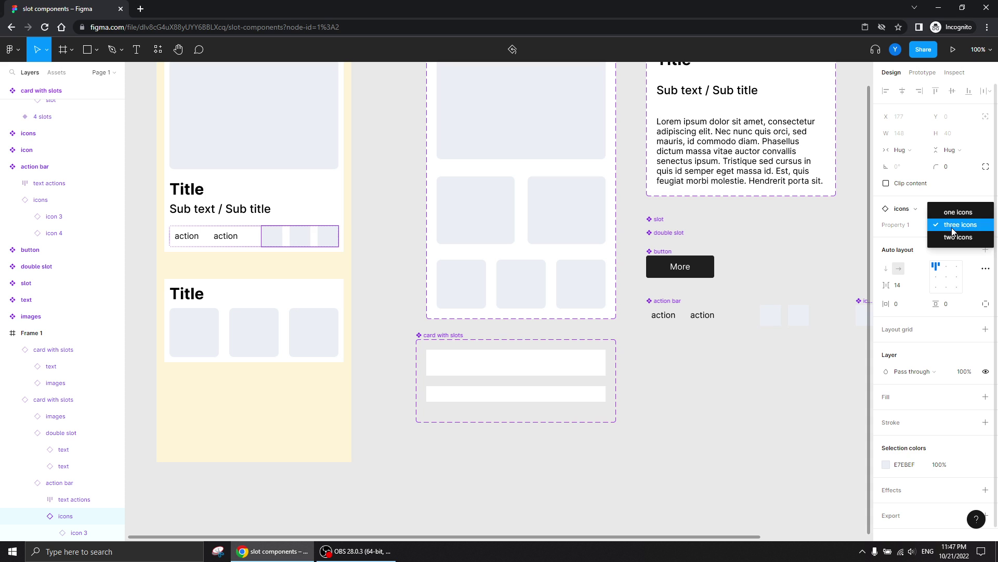
{"action": "left_click", "coordinate": [953, 237]}
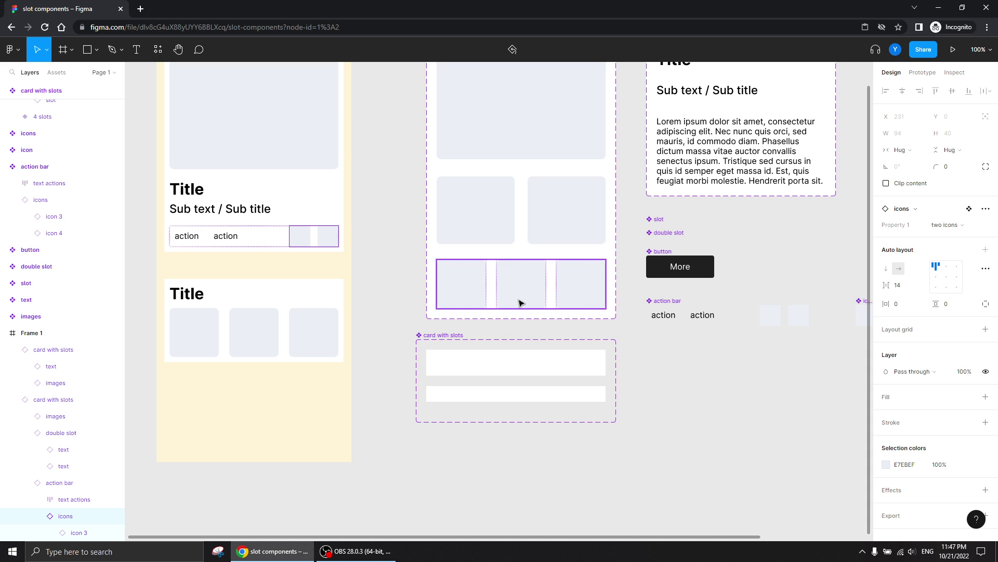
{"action": "left_click", "coordinate": [383, 279]}
{"action": "left_click_drag", "start_coordinate": [310, 292], "coordinate": [495, 290]}
{"action": "left_click", "coordinate": [392, 249]}
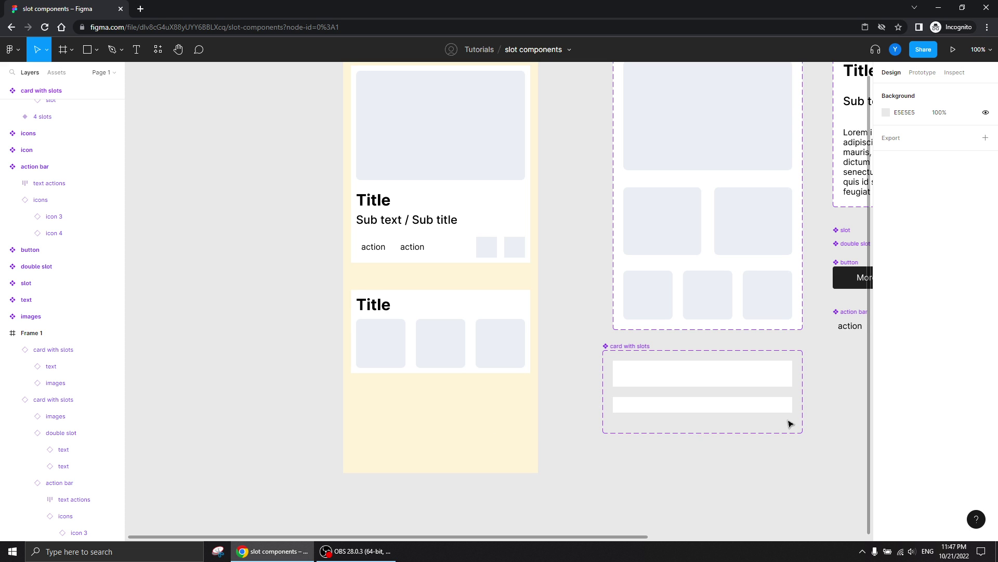
{"action": "left_click_drag", "start_coordinate": [789, 419], "coordinate": [579, 359]}
{"action": "left_click", "coordinate": [409, 288]}
{"action": "left_click_drag", "start_coordinate": [408, 289], "coordinate": [413, 302]}
{"action": "left_click_drag", "start_coordinate": [685, 330], "coordinate": [798, 359]}
{"action": "left_click", "coordinate": [315, 310]}
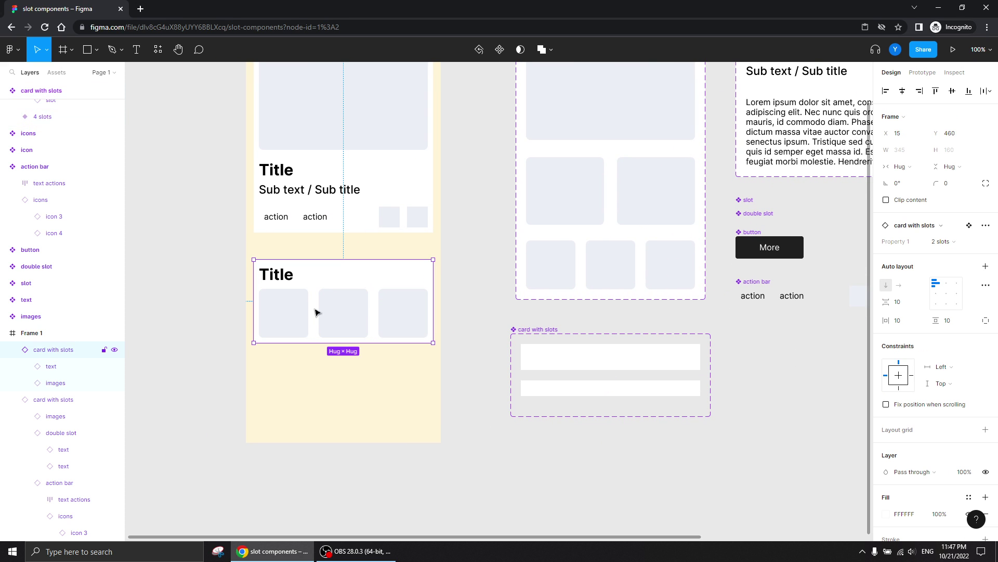
Step: Duplicate the 2 slots variant of the card with slots component and name the copy "3 slots"
{"action": "left_click", "coordinate": [555, 389]}
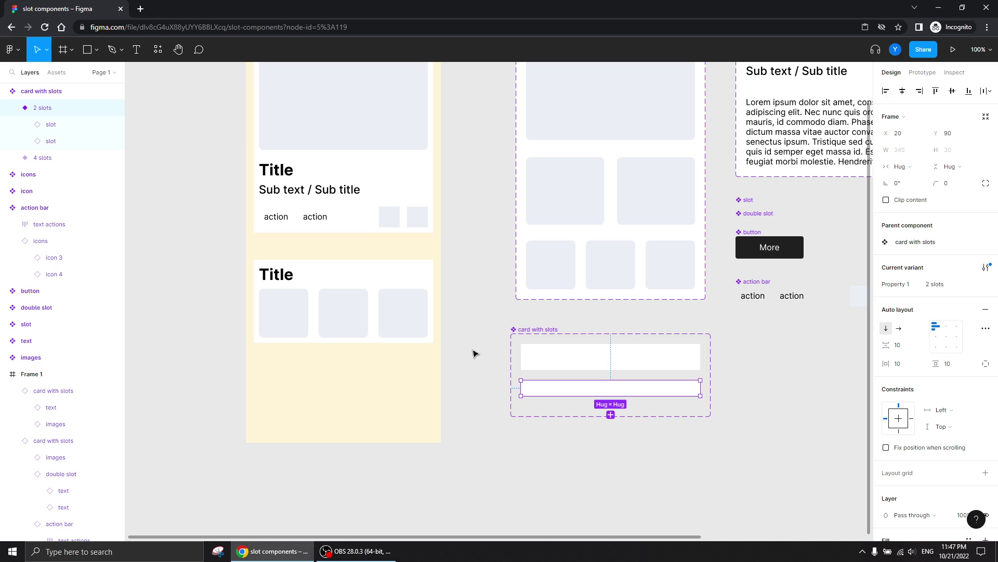
{"action": "key", "text": "ctrl+d"}
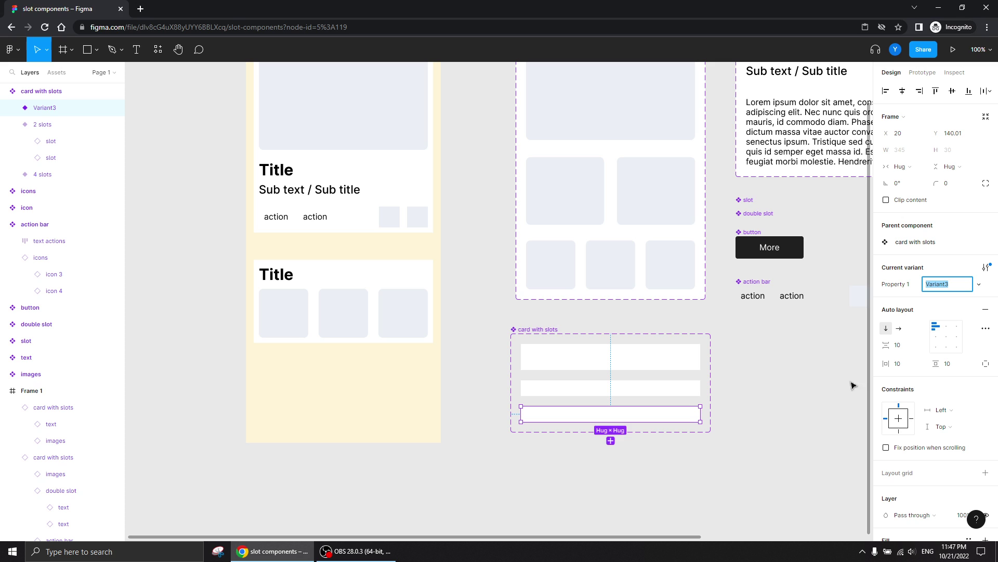
{"action": "type", "text": "3"}
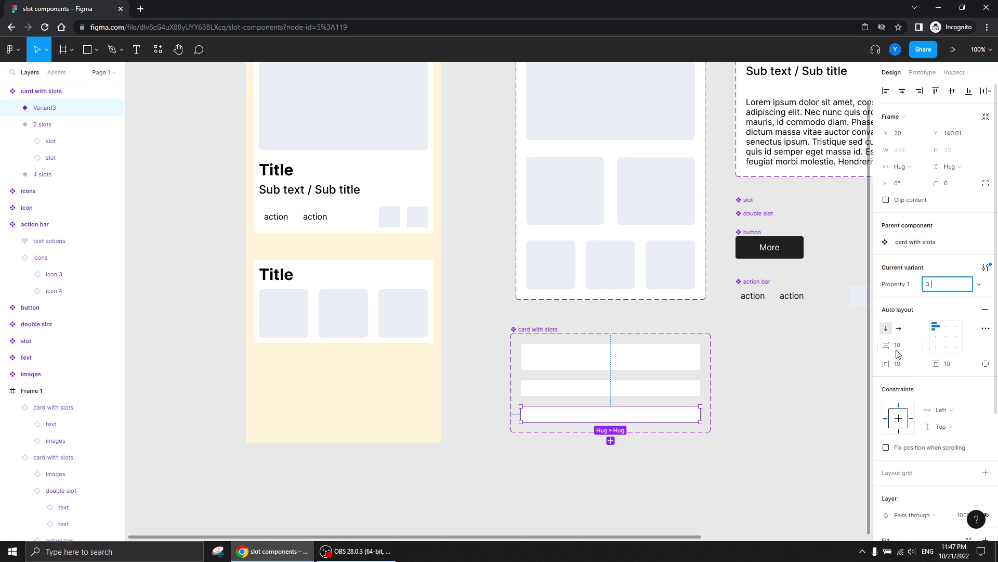
{"action": "type", "text": " slots"}
{"action": "key", "text": "Return"}
Step: Duplicate a slot inside the 3 slots variant so that it holds a third slot
{"action": "left_click", "coordinate": [13, 108]}
{"action": "left_click", "coordinate": [56, 146]}
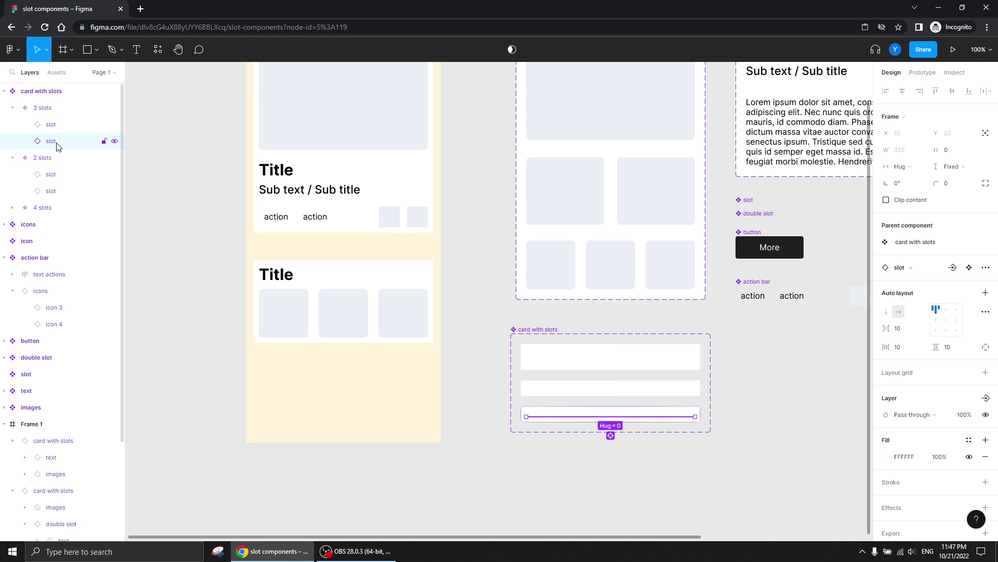
{"action": "key", "text": "ctrl+d"}
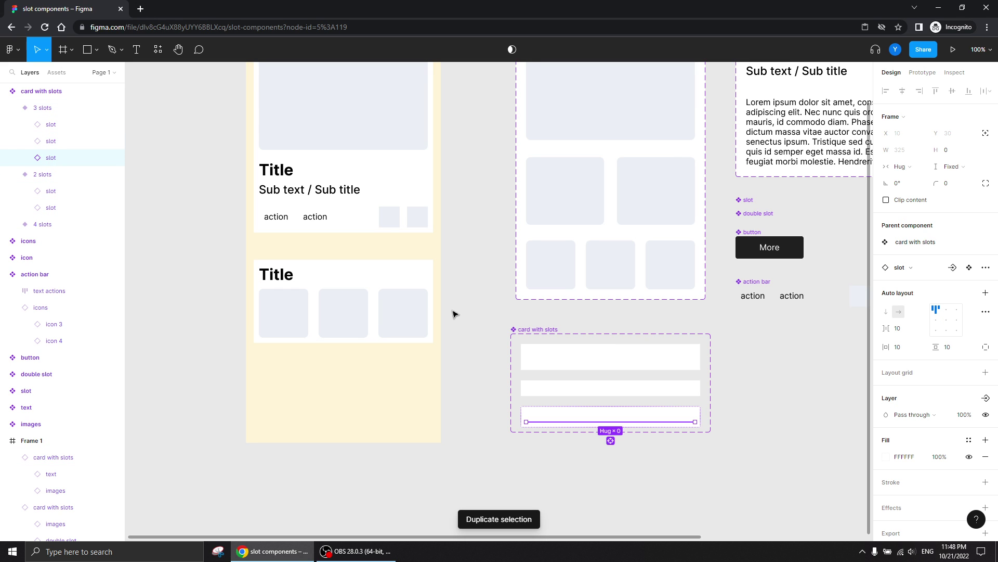
{"action": "left_click", "coordinate": [483, 395]}
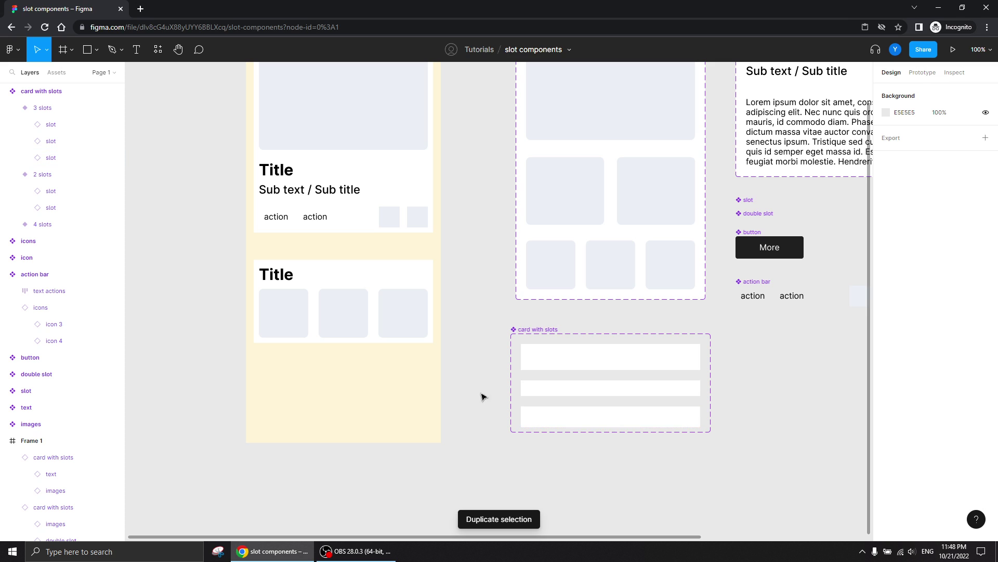
Step: Place an instance of the 3 slots card variant in Frame 1, directly below the second card
{"action": "left_click", "coordinate": [549, 419]}
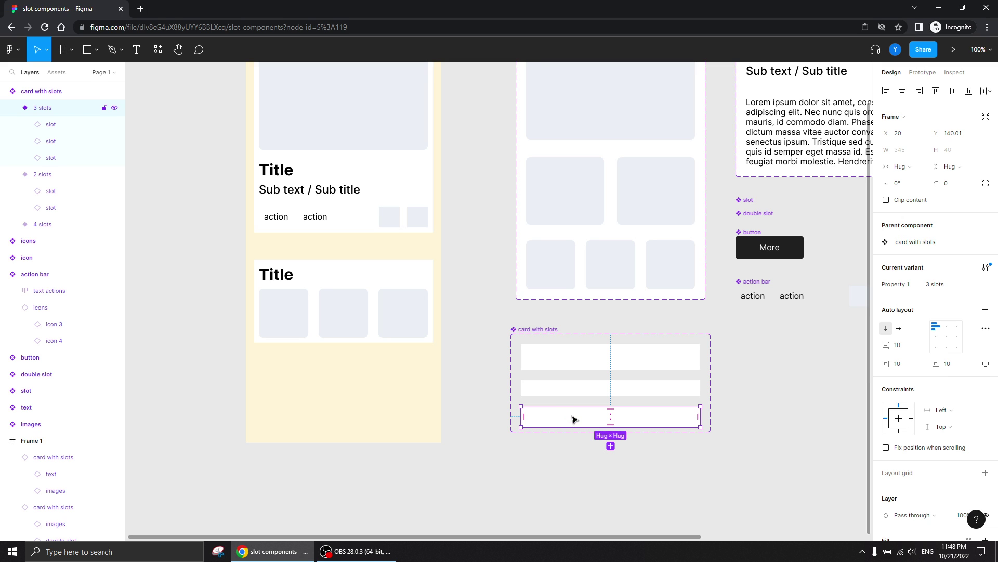
{"action": "left_click", "coordinate": [339, 143]}
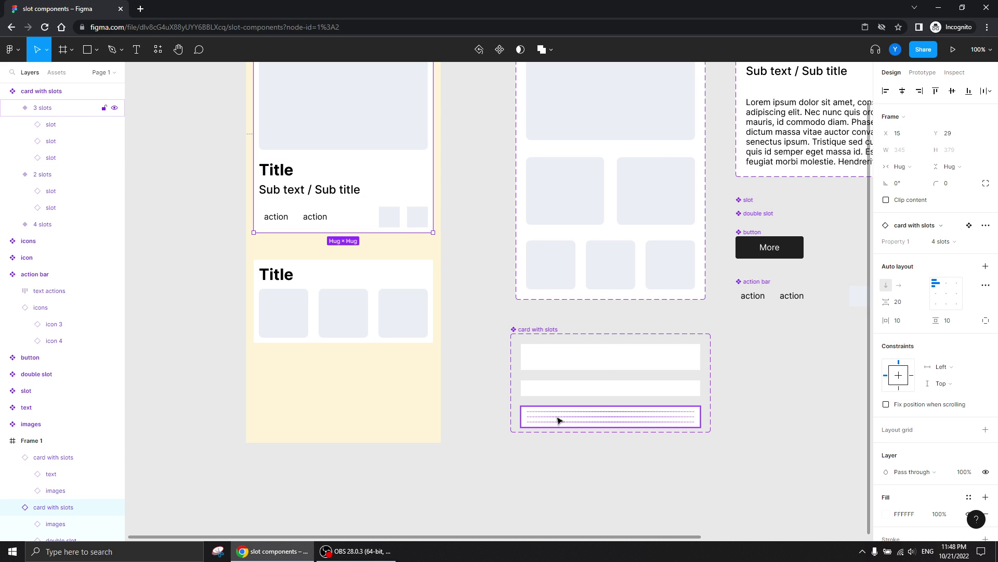
{"action": "left_click_drag", "start_coordinate": [559, 420], "coordinate": [293, 359]}
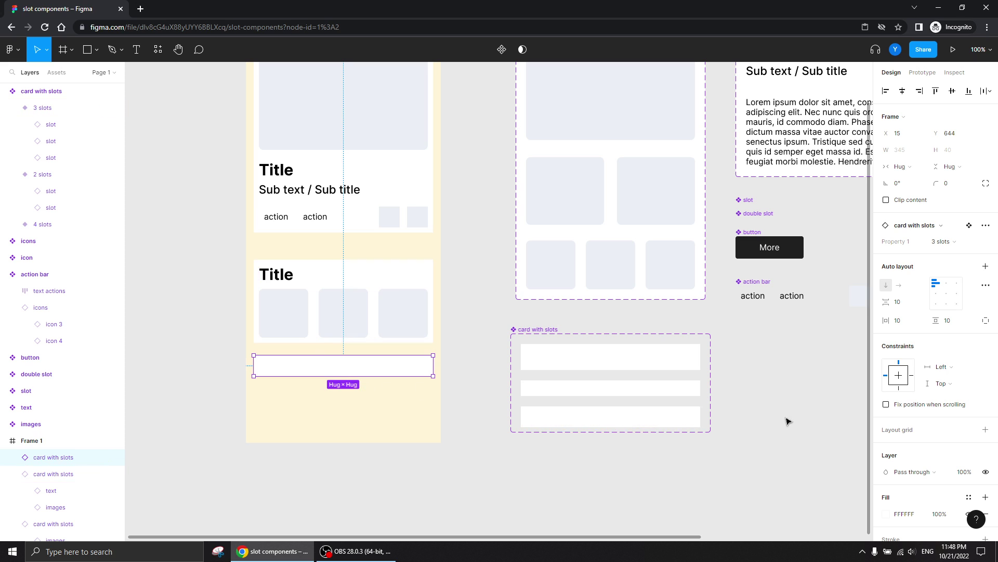
Step: Swap the first slot of the new third card for the text component
{"action": "left_click", "coordinate": [12, 457]}
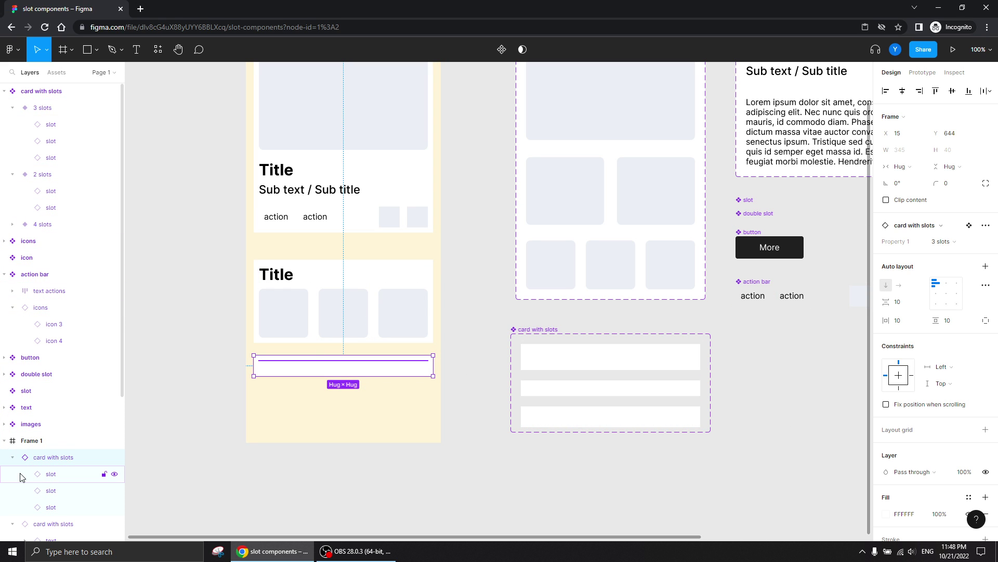
{"action": "left_click", "coordinate": [50, 474]}
{"action": "left_click", "coordinate": [920, 209]}
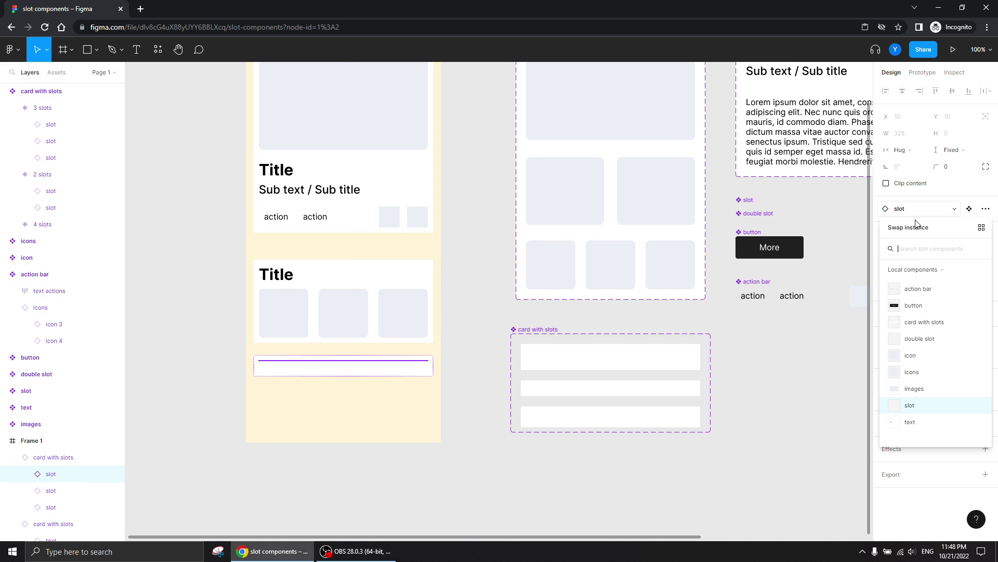
{"action": "left_click", "coordinate": [910, 422]}
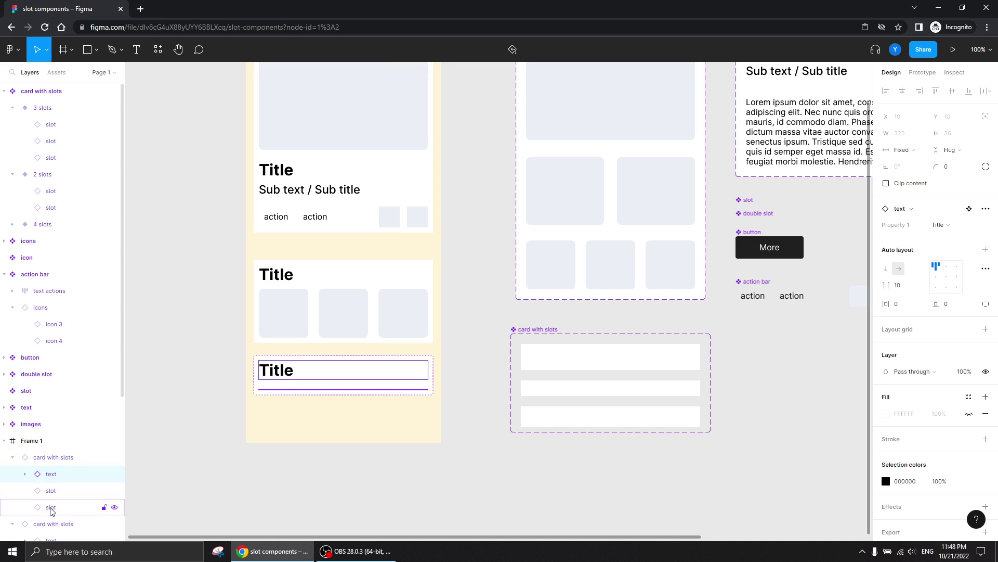
Step: Swap the third card's second slot for the images component and set it to the two images variant
{"action": "left_click", "coordinate": [92, 492]}
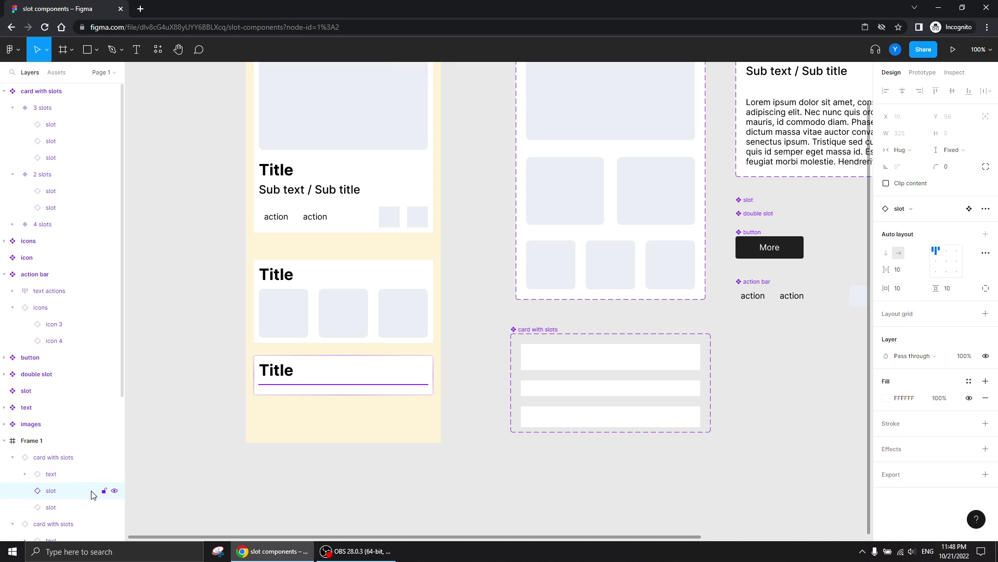
{"action": "left_click", "coordinate": [921, 211]}
{"action": "left_click", "coordinate": [926, 392]}
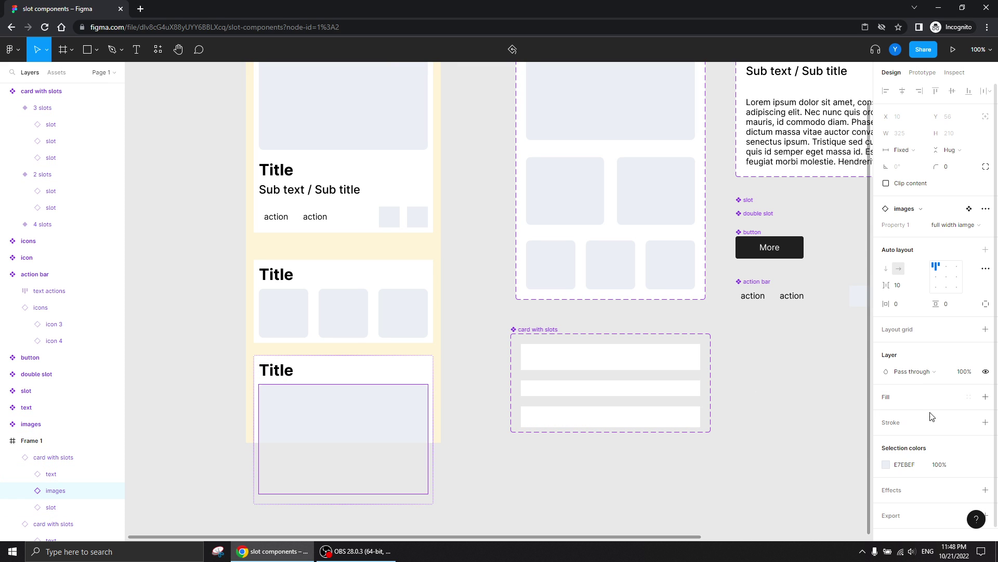
{"action": "left_click", "coordinate": [955, 229]}
{"action": "left_click", "coordinate": [955, 250]}
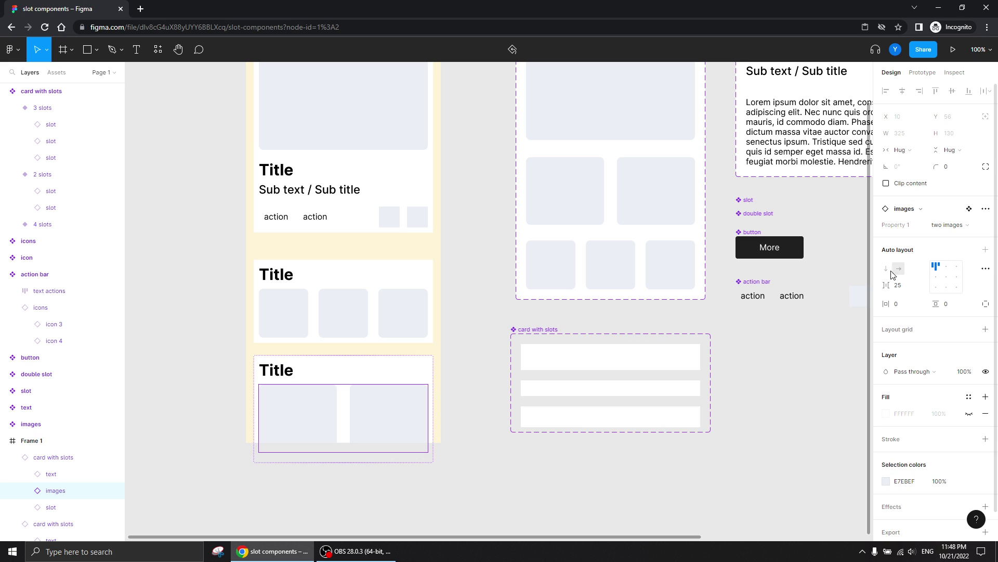
Step: Extend Frame 1 downward so that the whole third card fits inside it
{"action": "left_click", "coordinate": [248, 375]}
{"action": "left_click_drag", "start_coordinate": [248, 442], "coordinate": [255, 478]}
Step: Swap the third card's last slot for the button component and set the button's width to hug its contents
{"action": "left_click", "coordinate": [285, 396]}
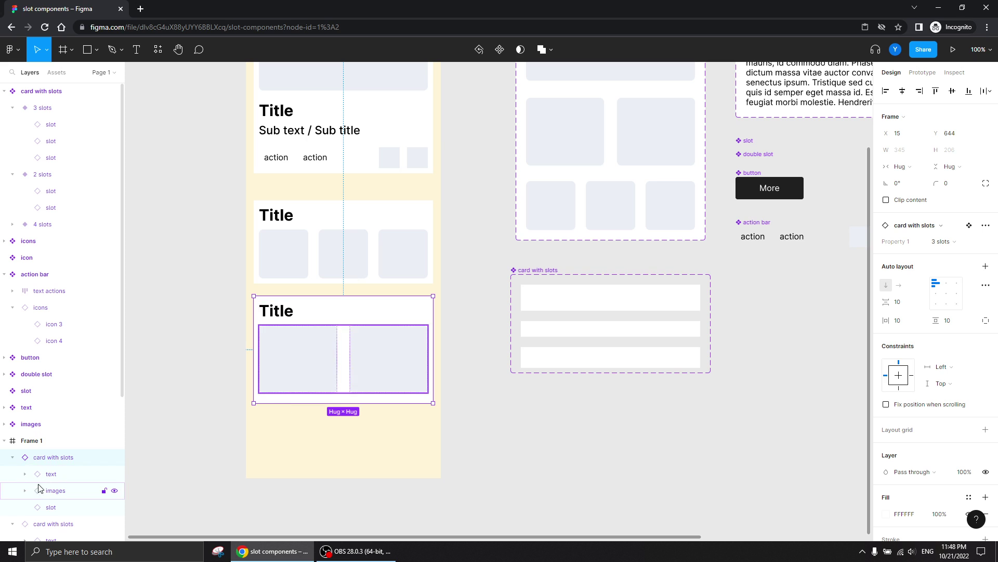
{"action": "scroll", "coordinate": [52, 458], "scroll_direction": "down", "scroll_amount": 4}
{"action": "left_click", "coordinate": [43, 304]}
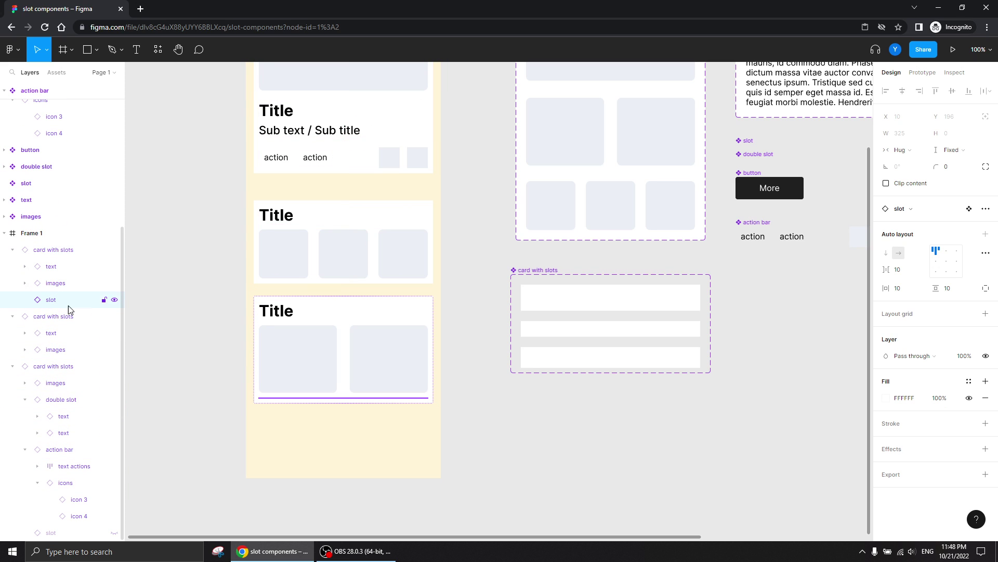
{"action": "left_click", "coordinate": [916, 211]}
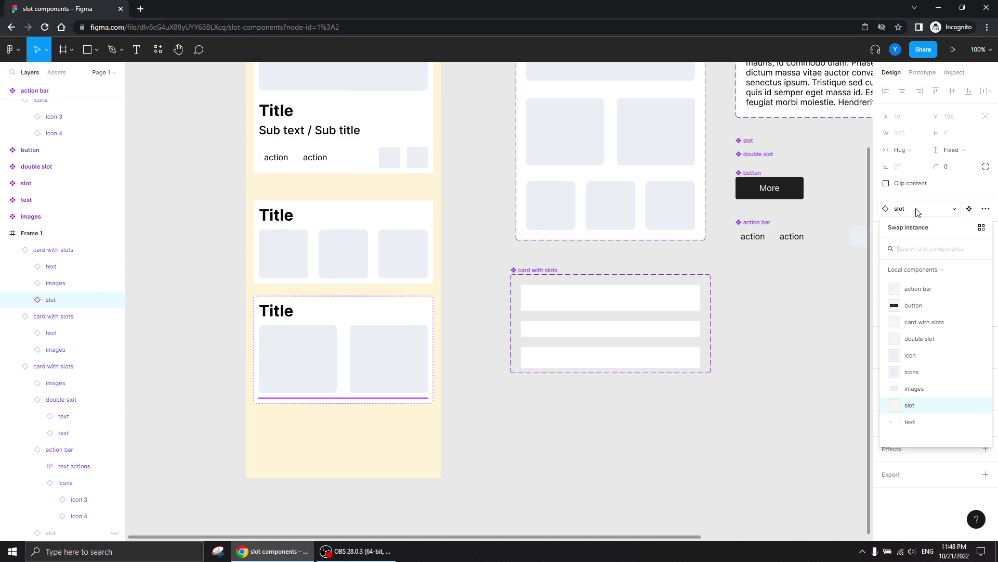
{"action": "left_click", "coordinate": [916, 306]}
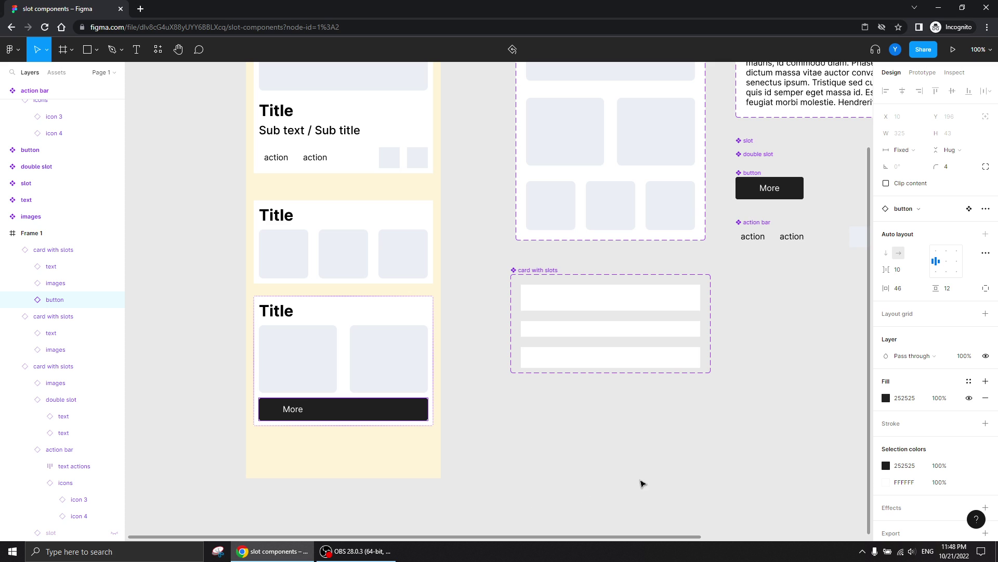
{"action": "left_click", "coordinate": [903, 150]}
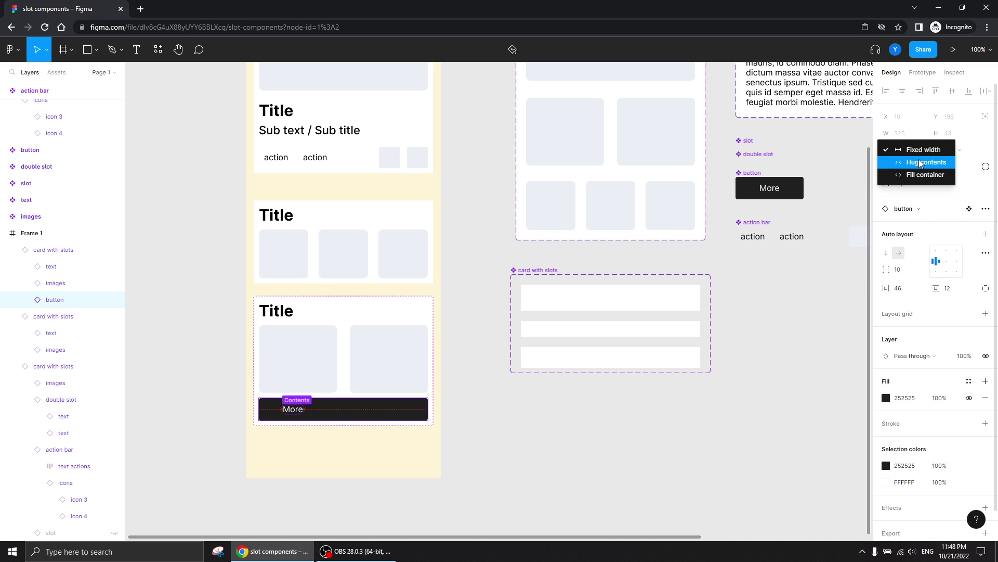
{"action": "left_click", "coordinate": [915, 163]}
{"action": "left_click", "coordinate": [197, 369]}
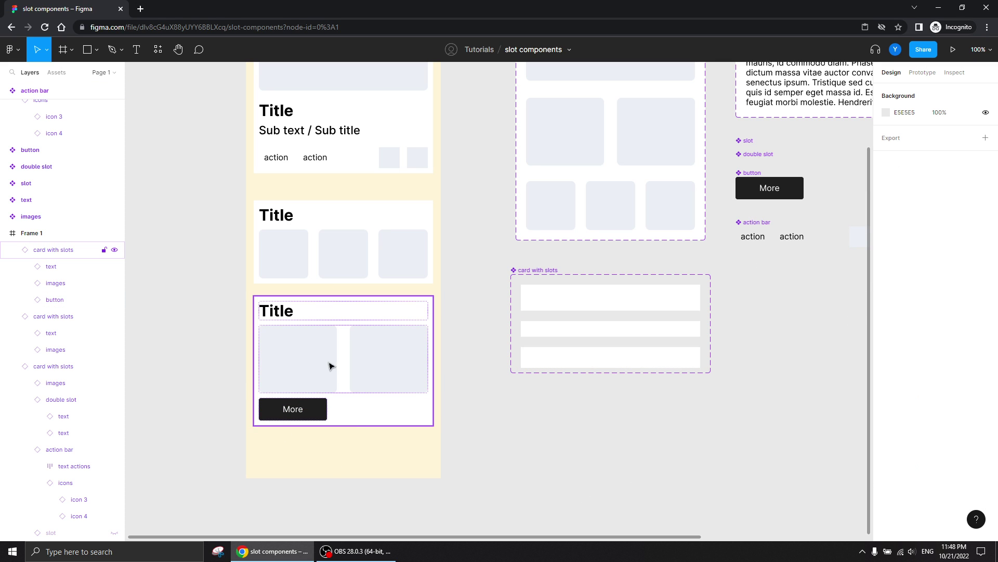
Step: Increase the vertical spacing between the third card's items to 24
{"action": "left_click", "coordinate": [329, 363]}
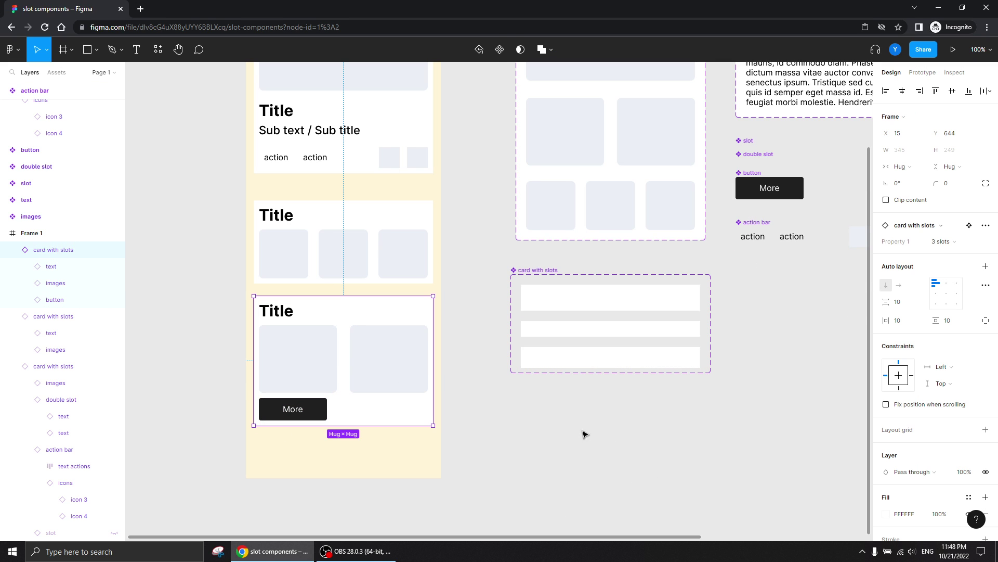
{"action": "left_click", "coordinate": [903, 306]}
{"action": "key", "text": "Up"}
{"action": "key", "text": "Up"}
{"action": "key", "text": "Up"}
{"action": "key", "text": "Up"}
{"action": "key", "text": "Up"}
{"action": "key", "text": "Up"}
{"action": "key", "text": "Up"}
{"action": "key", "text": "Up"}
{"action": "key", "text": "Up"}
{"action": "key", "text": "Up"}
{"action": "key", "text": "Up"}
{"action": "key", "text": "Up"}
{"action": "key", "text": "Up"}
{"action": "key", "text": "Up"}
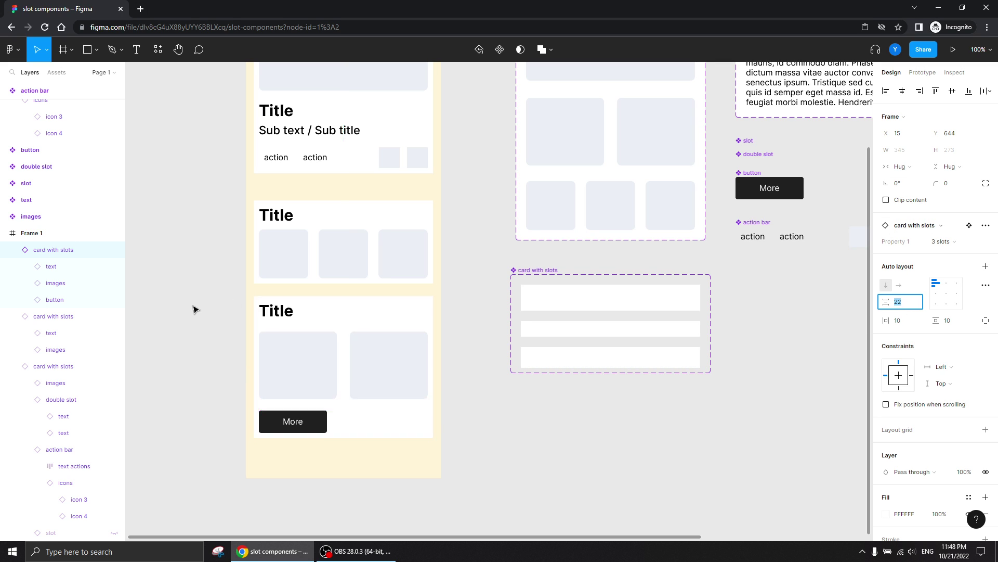
{"action": "left_click", "coordinate": [202, 315]}
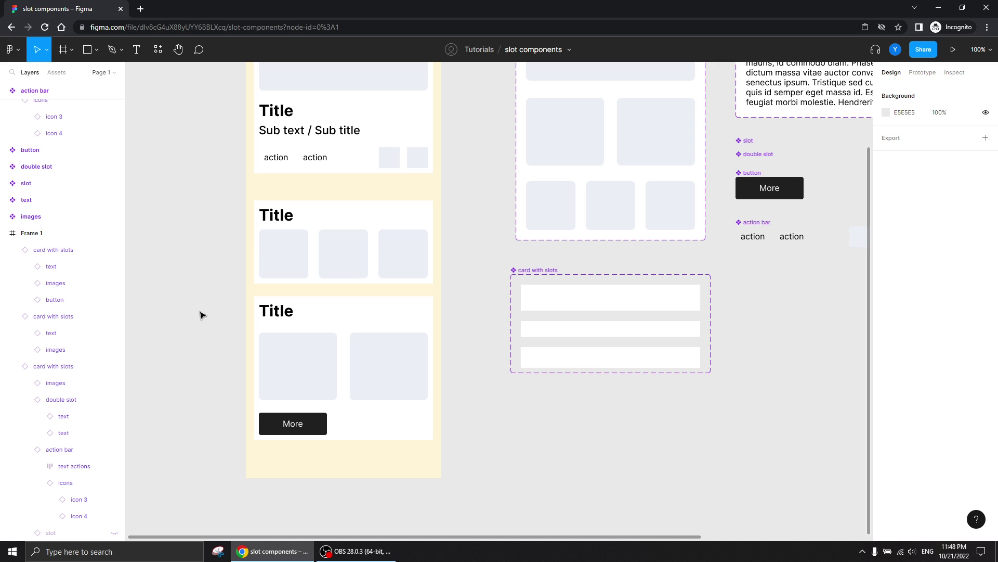
Step: Undo the spacing increases on the third card, back to a spacing of 11
{"action": "key", "text": "ctrl+z"}
{"action": "key", "text": "ctrl+z"}
{"action": "key", "text": "ctrl+z"}
{"action": "key", "text": "ctrl+z"}
{"action": "key", "text": "ctrl+z"}
{"action": "key", "text": "ctrl+z"}
{"action": "key", "text": "ctrl+z"}
{"action": "key", "text": "ctrl+z"}
{"action": "key", "text": "ctrl+z"}
{"action": "key", "text": "ctrl+z"}
{"action": "key", "text": "ctrl+z"}
{"action": "key", "text": "ctrl+z"}
{"action": "key", "text": "ctrl+z"}
{"action": "key", "text": "ctrl+z"}
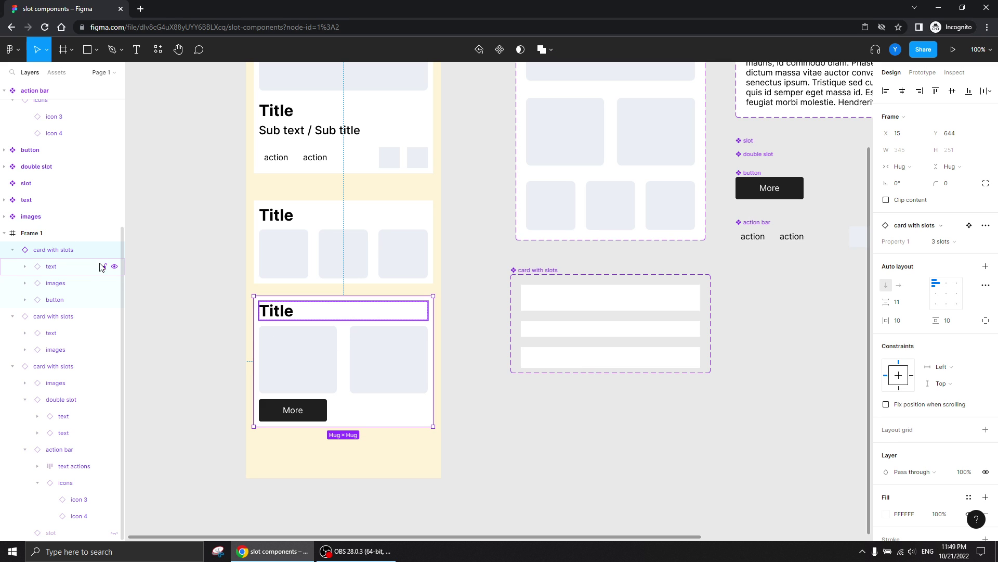
Step: Swap the text instance at the top of the third card for the double slot component
{"action": "left_click", "coordinate": [59, 268]}
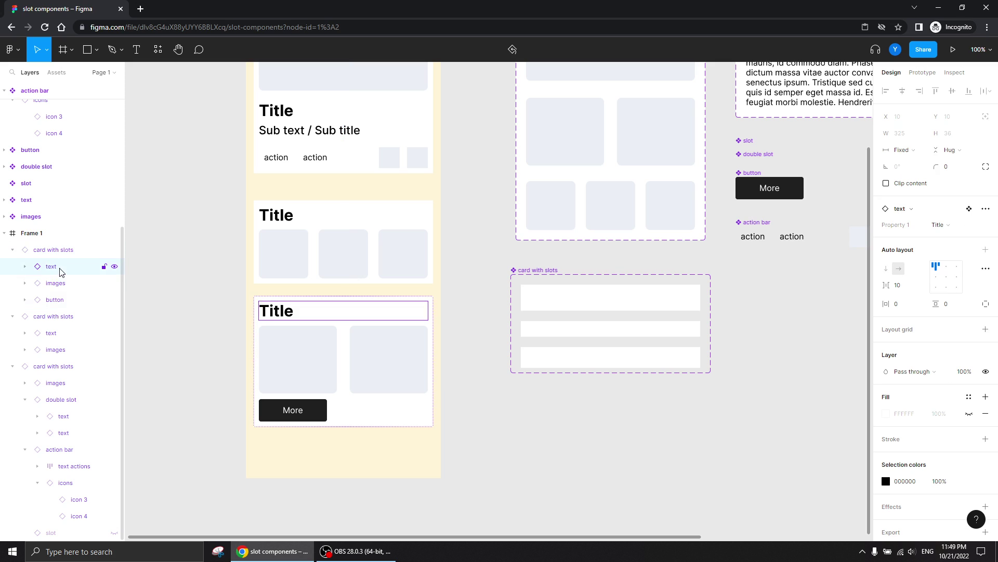
{"action": "left_click", "coordinate": [951, 227]}
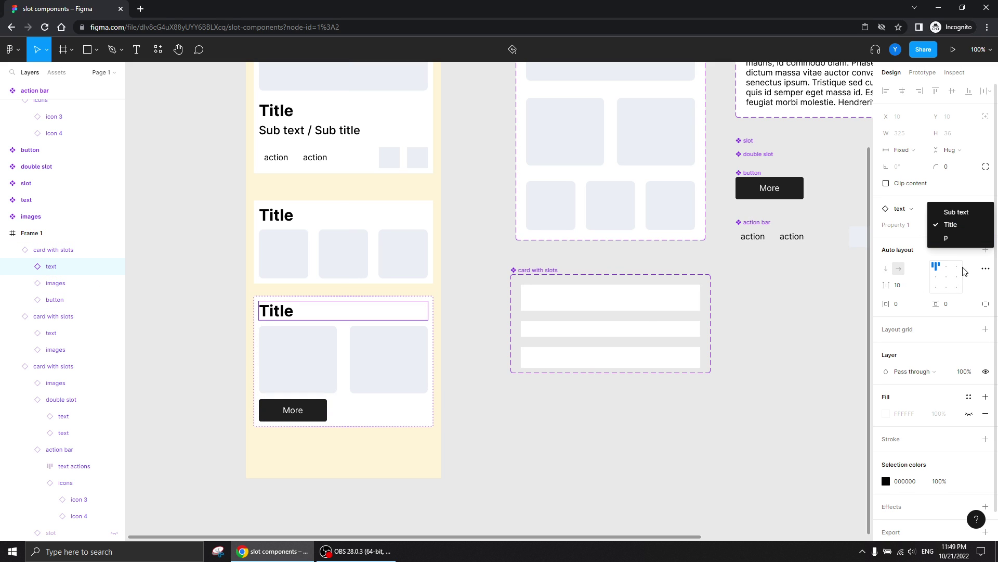
{"action": "left_click", "coordinate": [947, 225]}
{"action": "left_click", "coordinate": [920, 214]}
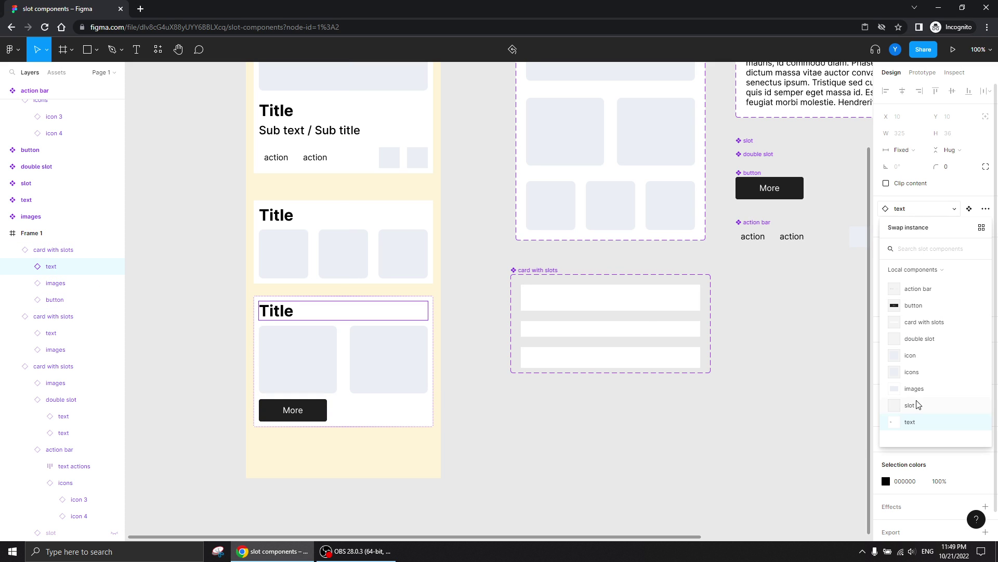
{"action": "left_click", "coordinate": [919, 339]}
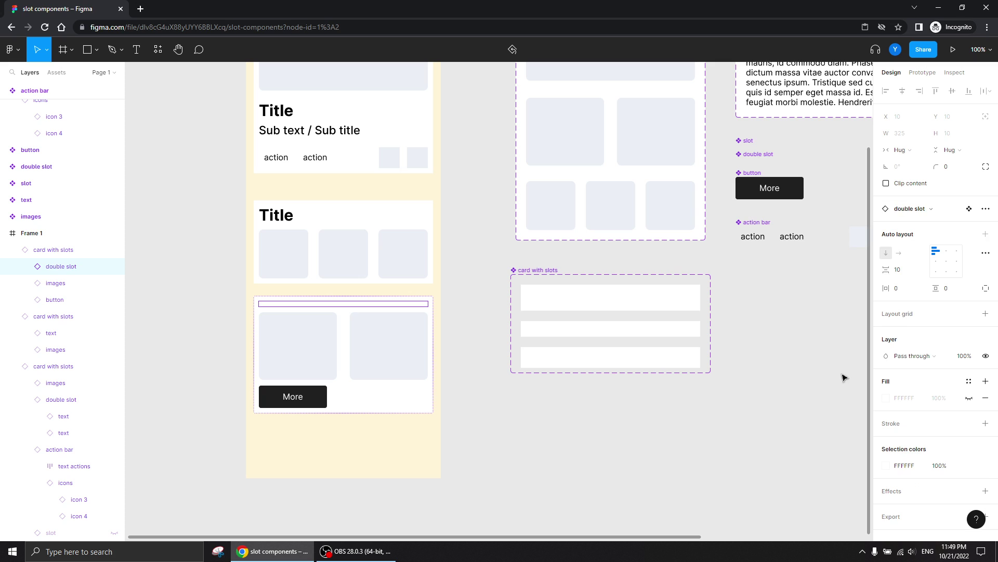
Step: Swap the first slot inside the third card's double slot for the text component
{"action": "left_click", "coordinate": [24, 266]}
{"action": "left_click", "coordinate": [57, 283]}
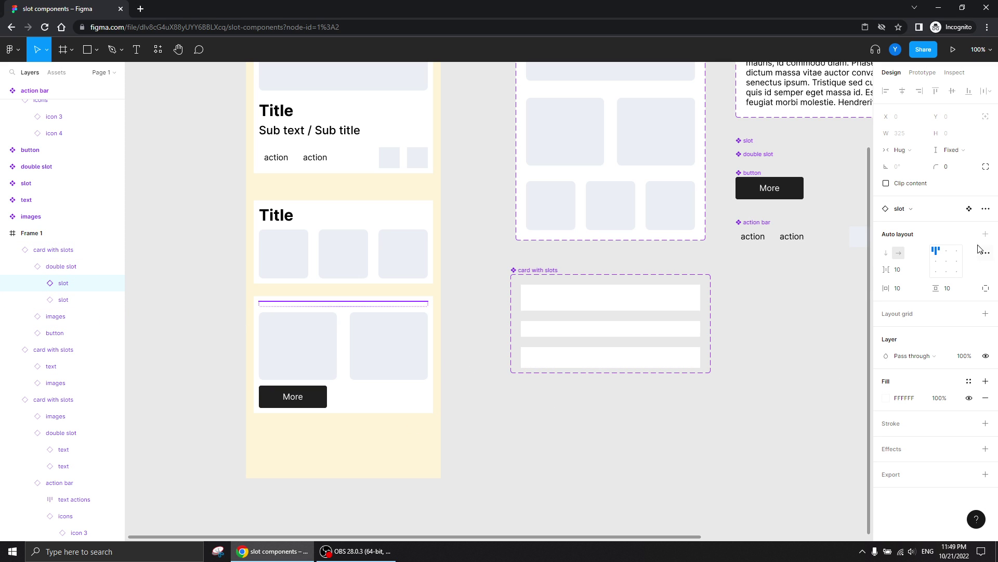
{"action": "left_click", "coordinate": [921, 209]}
{"action": "left_click", "coordinate": [911, 422]}
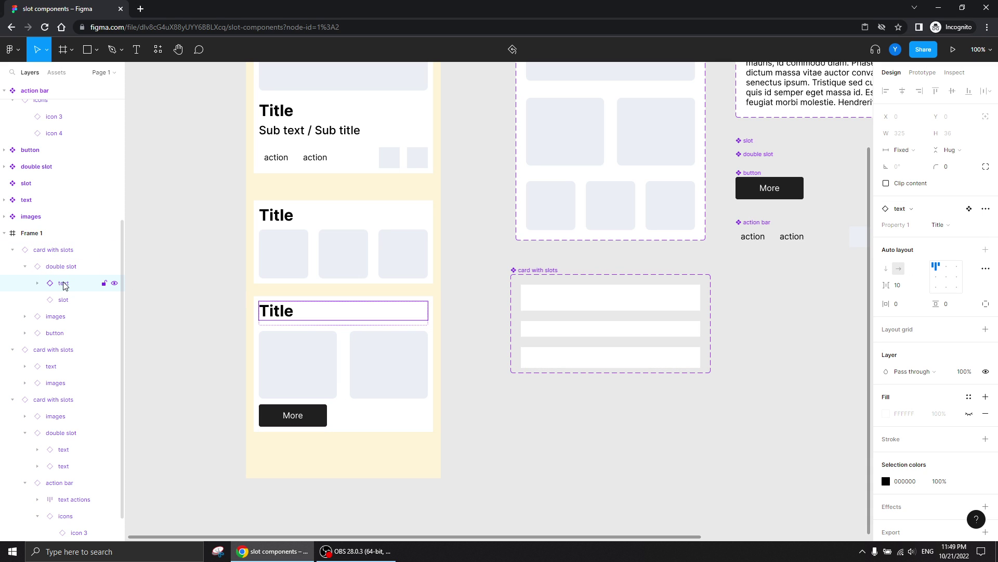
Step: Swap the second slot inside the third card's double slot for the images component
{"action": "left_click", "coordinate": [63, 300]}
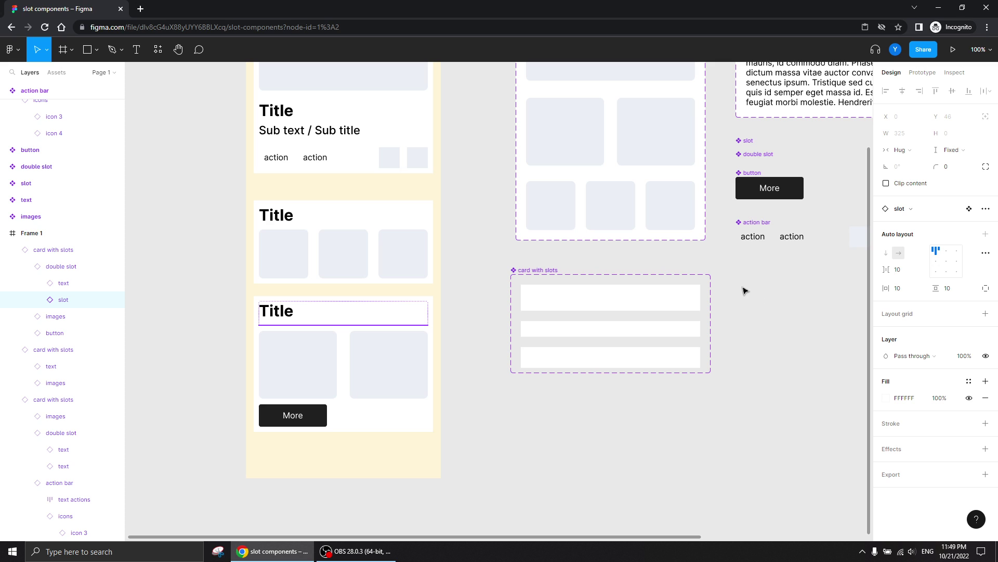
{"action": "left_click", "coordinate": [911, 210]}
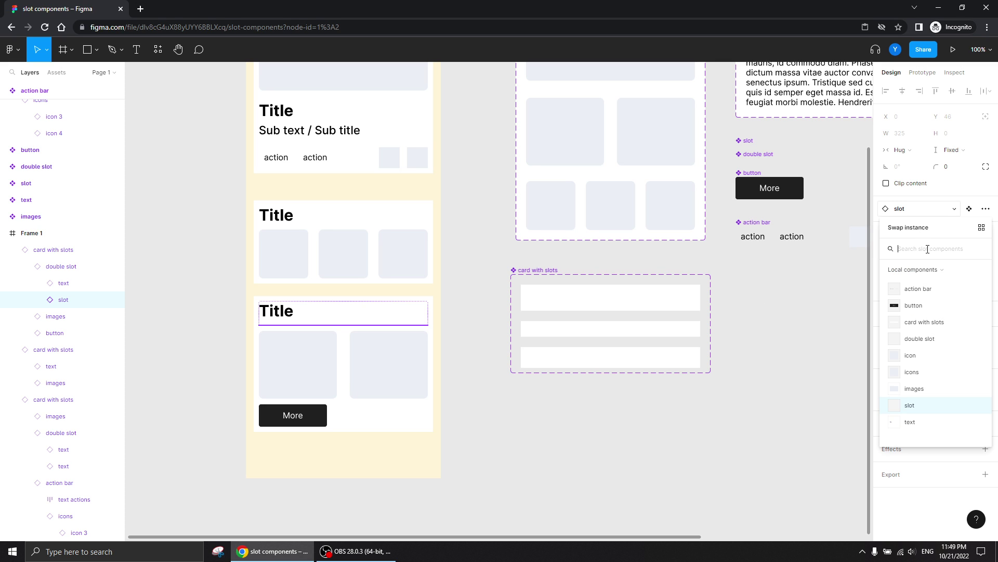
{"action": "left_click", "coordinate": [916, 390]}
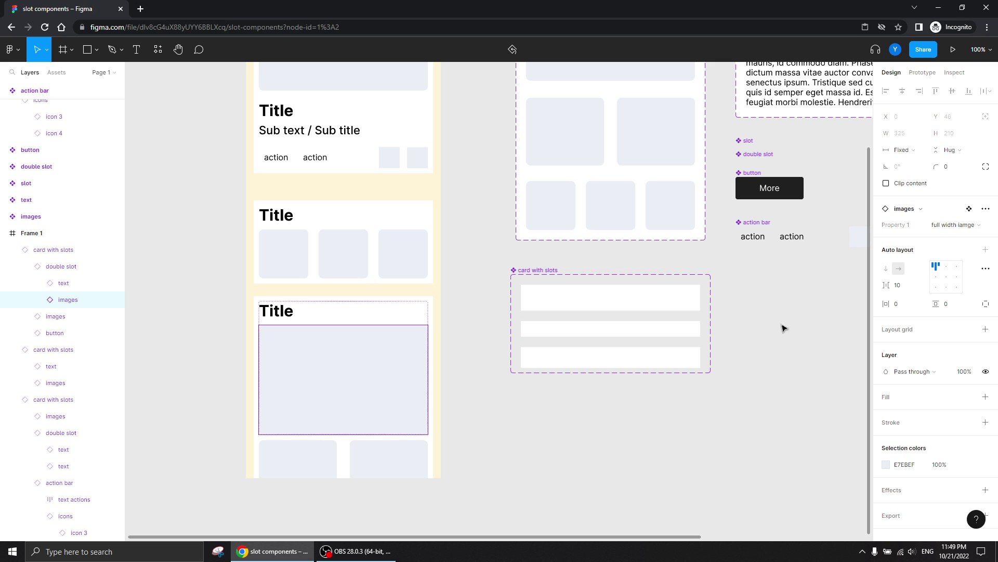
Step: Switch the images instance inside the third card's double slot to the two images variant and hide the card's separate images instance
{"action": "left_click", "coordinate": [955, 225]}
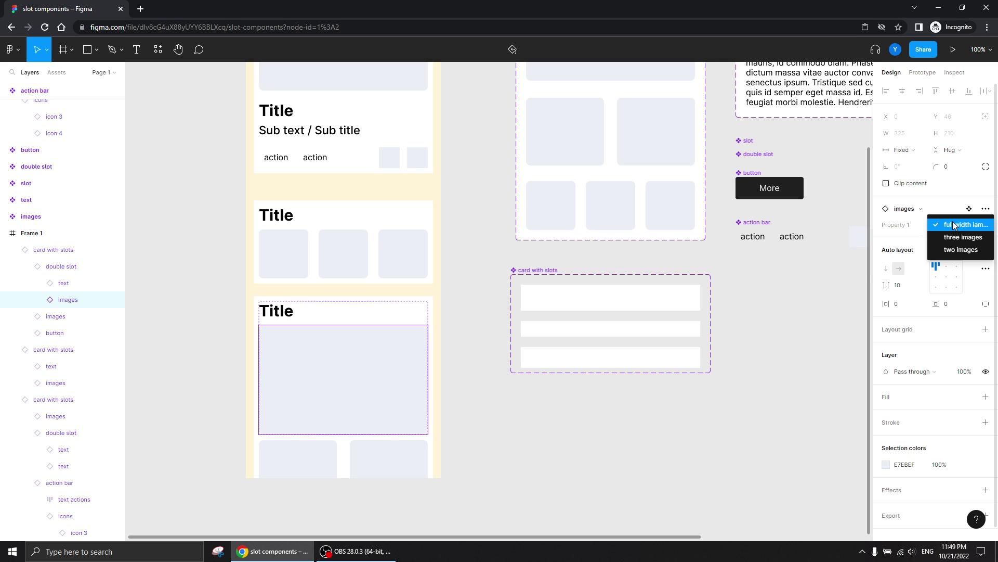
{"action": "left_click", "coordinate": [961, 250]}
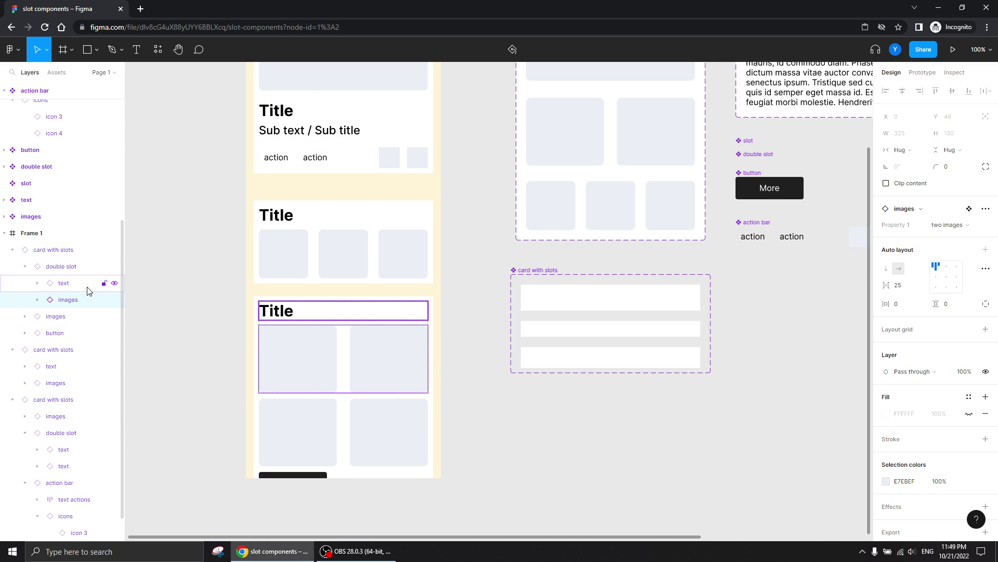
{"action": "left_click", "coordinate": [65, 317]}
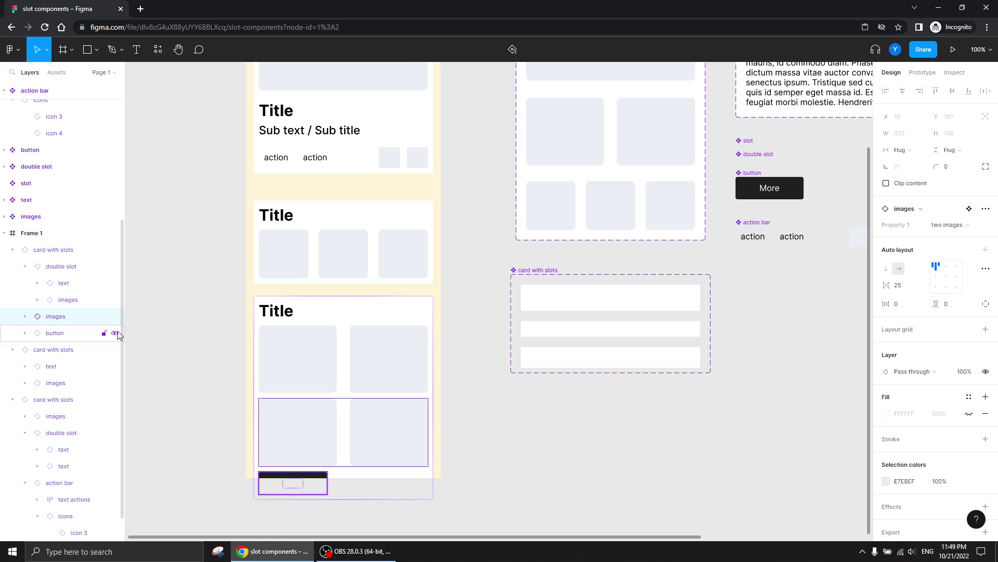
{"action": "left_click", "coordinate": [115, 317]}
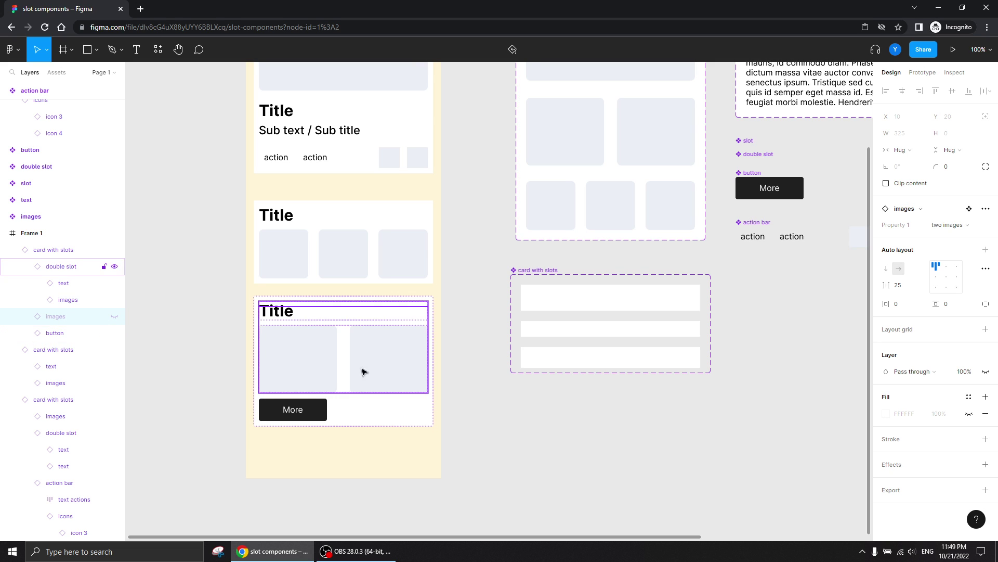
{"action": "left_click", "coordinate": [568, 420]}
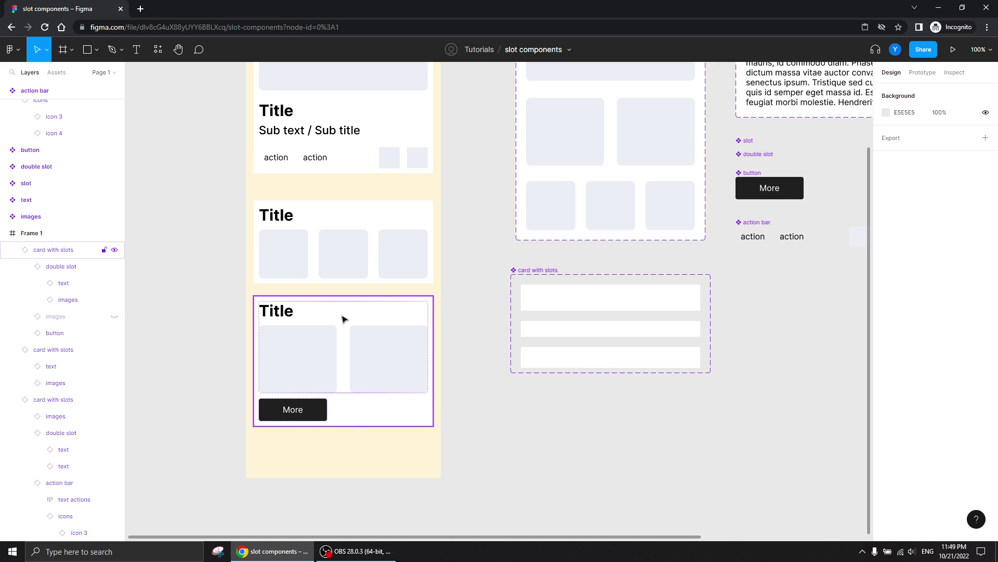
Step: Increase the third card's vertical auto layout spacing to 31
{"action": "left_click", "coordinate": [390, 319]}
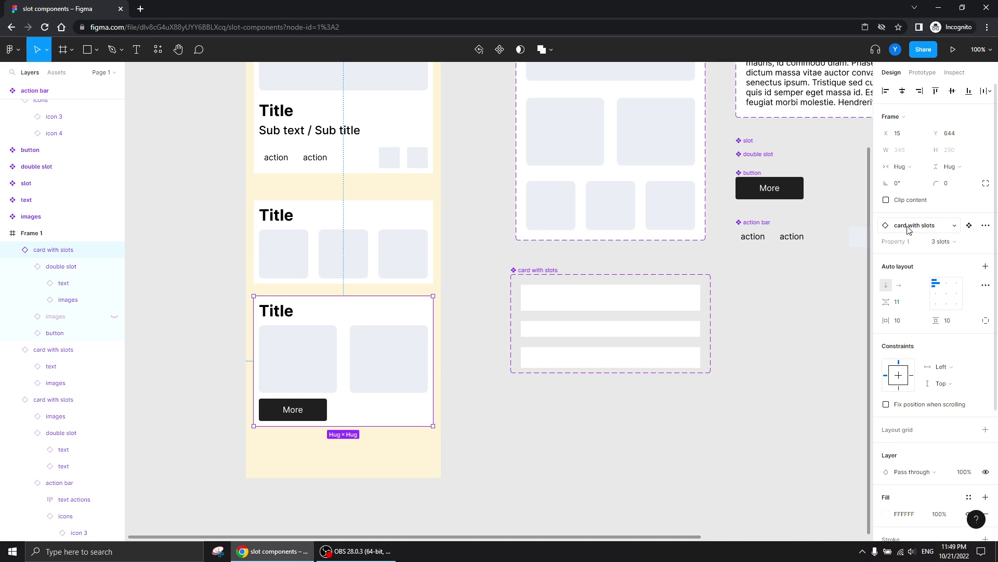
{"action": "left_click", "coordinate": [899, 303]}
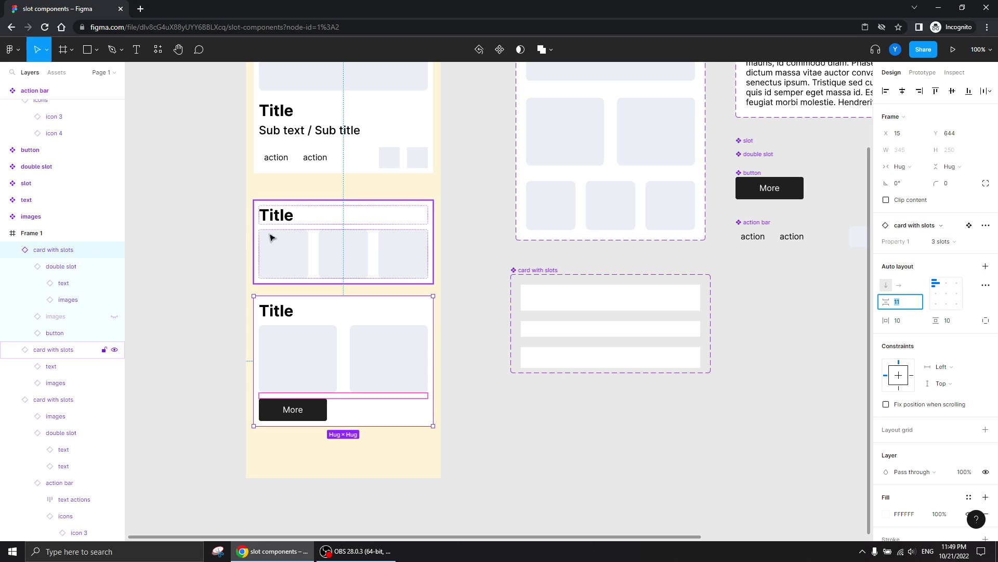
{"action": "key", "text": "shift+Up"}
{"action": "key", "text": "shift+Up"}
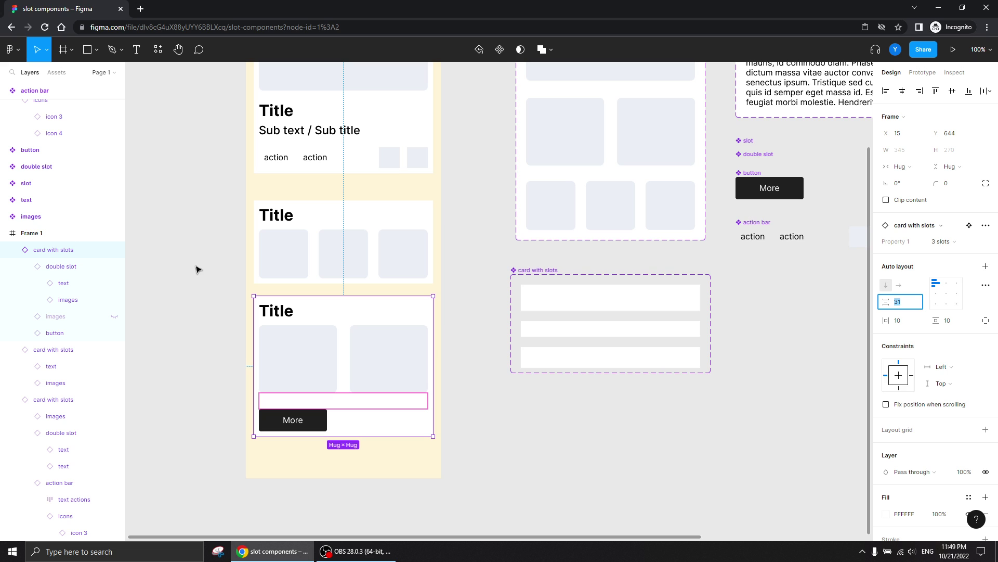
{"action": "left_click", "coordinate": [187, 315]}
Step: Look over the finished cards alongside the images, text, button, action bar, icons and card with slots components
{"action": "left_click_drag", "start_coordinate": [201, 379], "coordinate": [259, 326]}
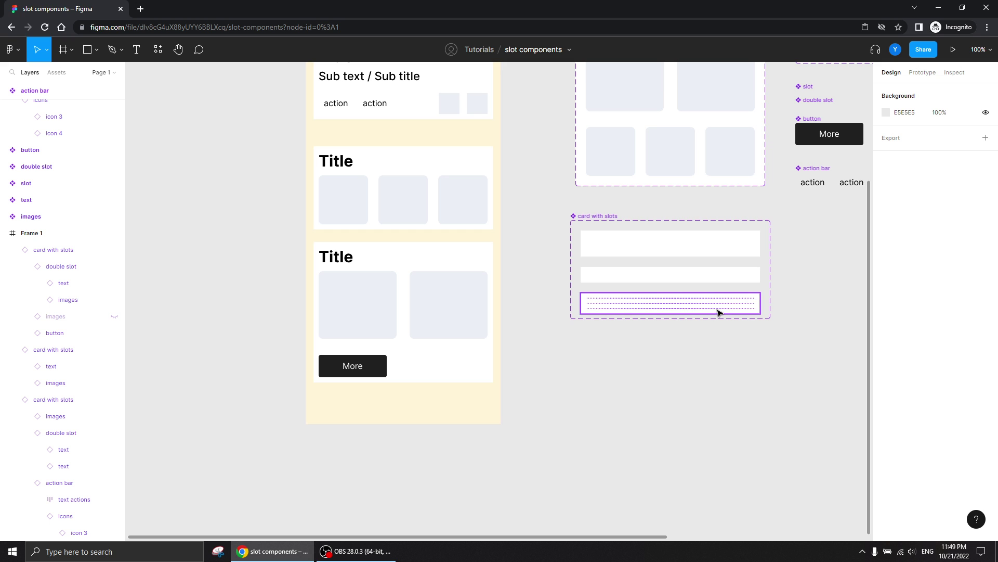
{"action": "left_click_drag", "start_coordinate": [733, 315], "coordinate": [448, 507]}
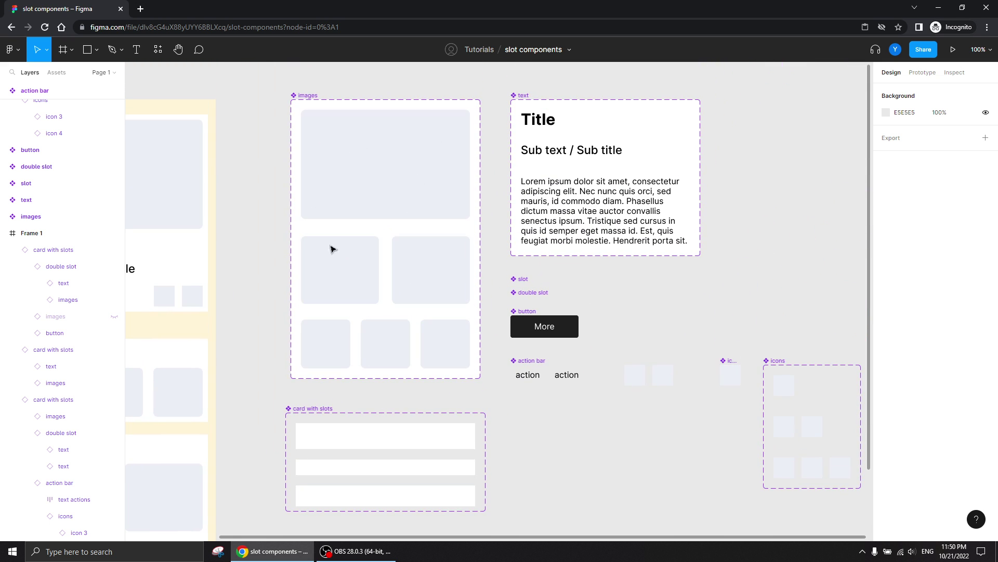
{"action": "left_click_drag", "start_coordinate": [583, 438], "coordinate": [415, 329]}
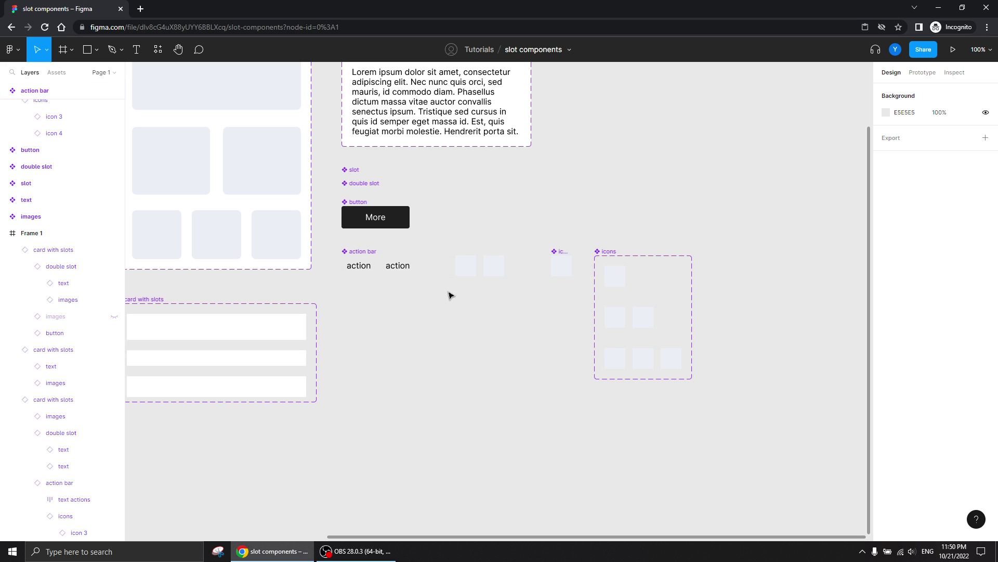
{"action": "left_click_drag", "start_coordinate": [421, 385], "coordinate": [606, 433]}
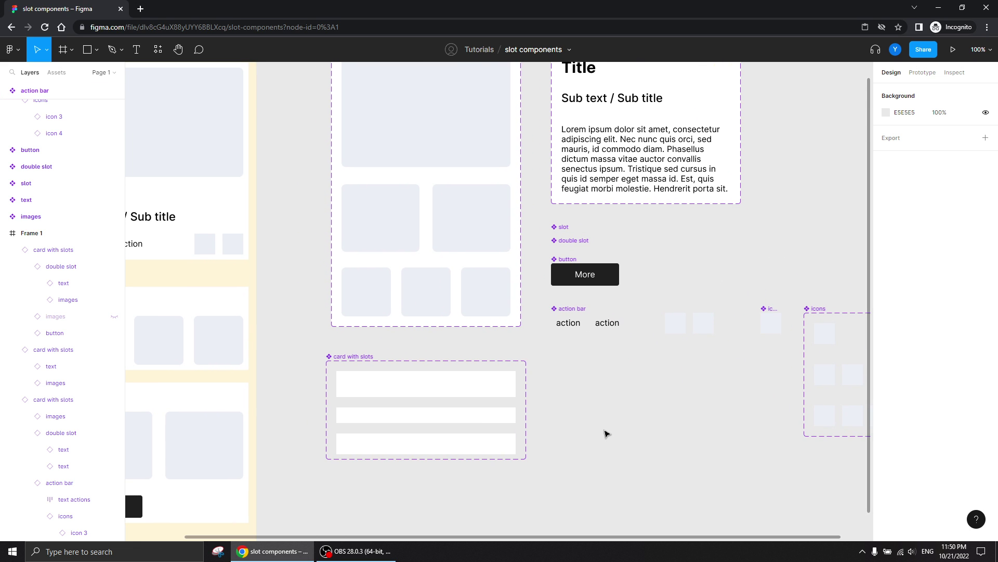
{"action": "key", "text": "minus"}
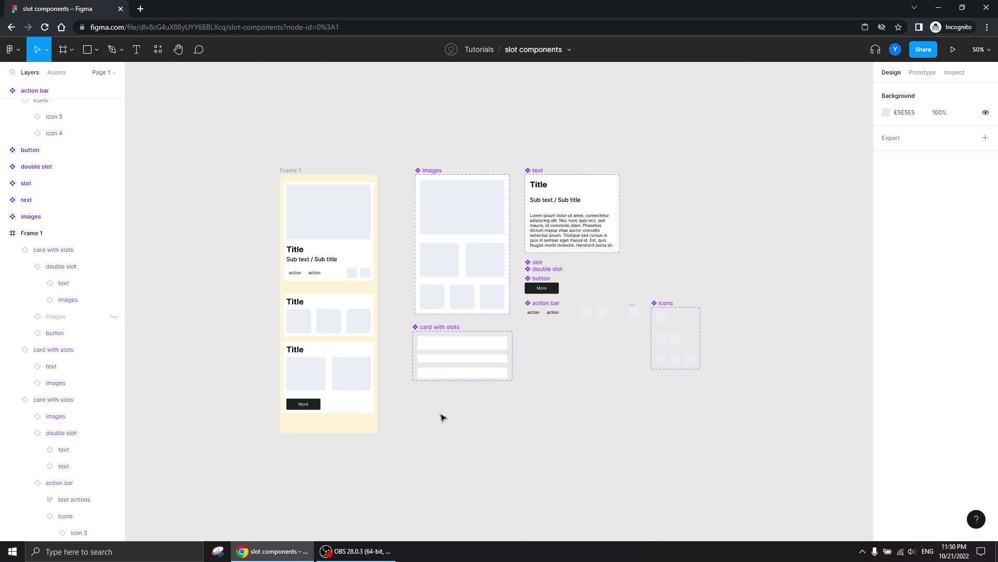
{"action": "left_click_drag", "start_coordinate": [441, 415], "coordinate": [540, 368]}
{"action": "key", "text": "shift+0"}
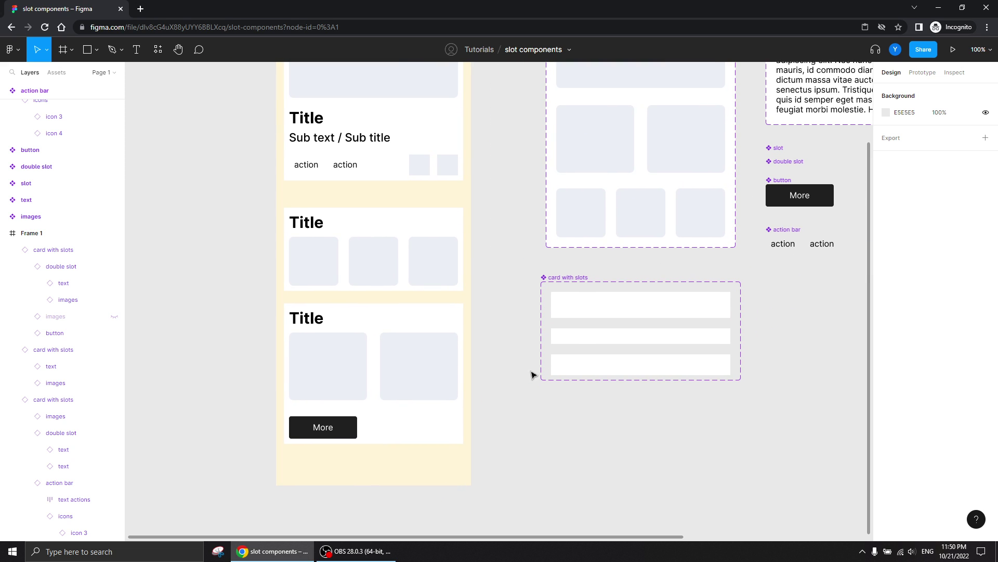
{"action": "left_click", "coordinate": [422, 262], "text": "ctrl"}
{"action": "left_click", "coordinate": [383, 260], "text": "shift"}
{"action": "left_click", "coordinate": [324, 270], "text": "shift"}
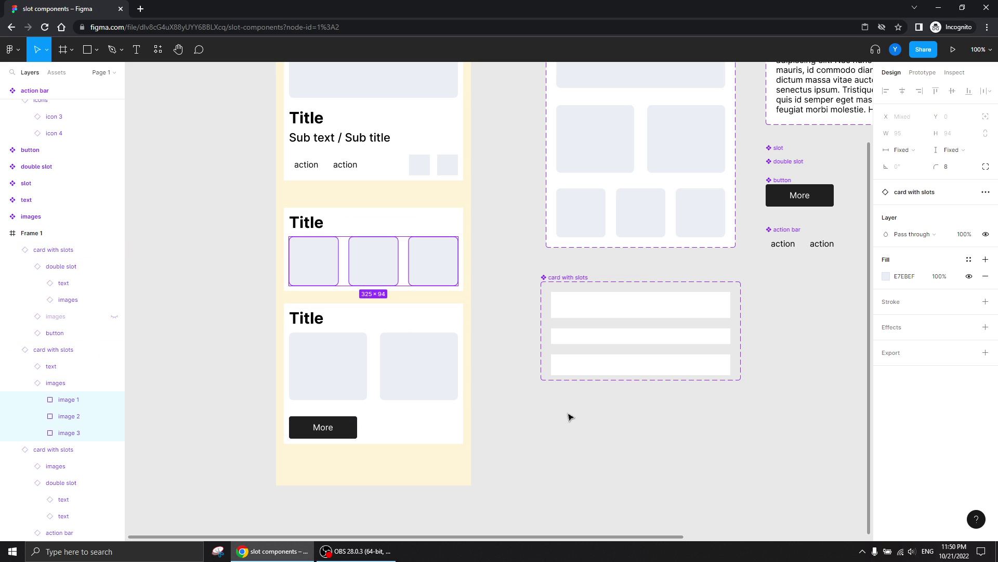
{"action": "left_click", "coordinate": [508, 408]}
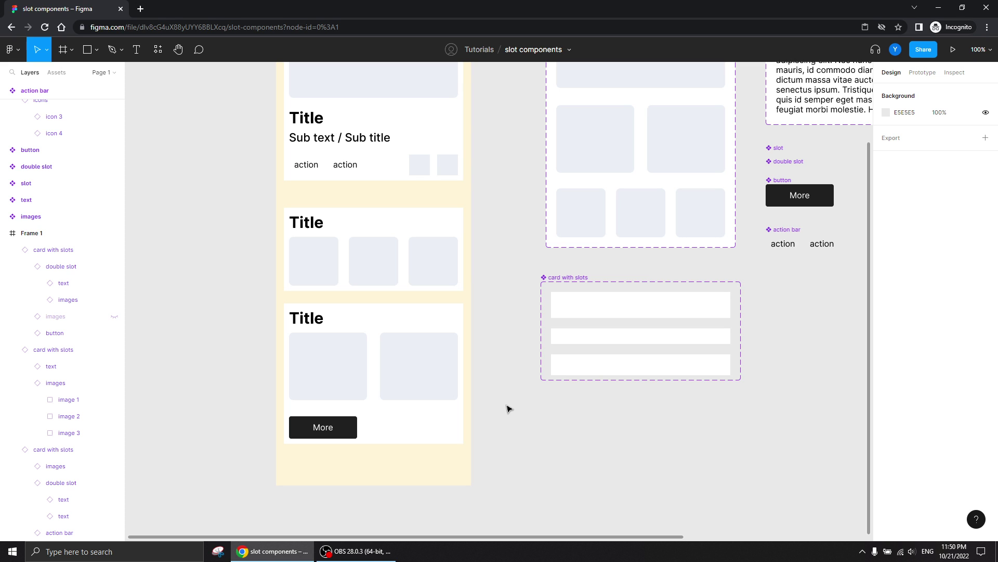
Step: Fill the second card's three image placeholders with random photos from the Unsplash plugin's nature preset
{"action": "left_click", "coordinate": [434, 270], "text": "ctrl"}
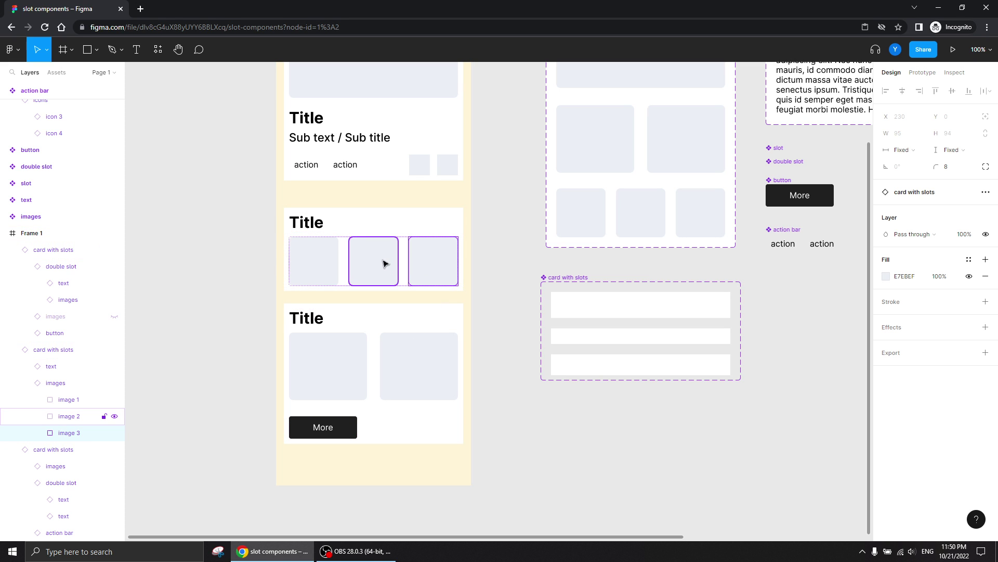
{"action": "left_click", "coordinate": [385, 263], "text": "shift"}
{"action": "left_click", "coordinate": [298, 263], "text": "shift"}
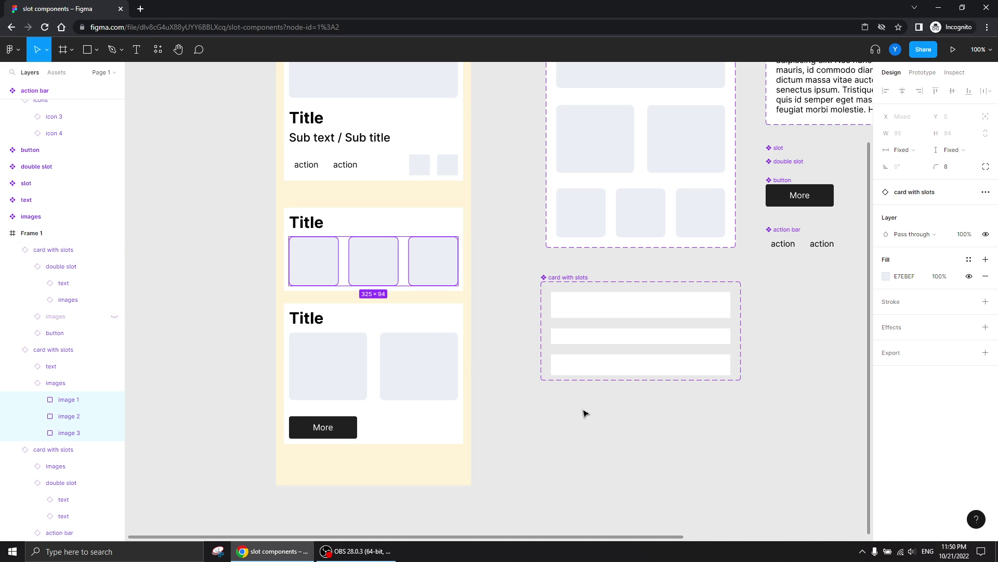
{"action": "key", "text": "ctrl+slash"}
{"action": "left_click", "coordinate": [435, 134]}
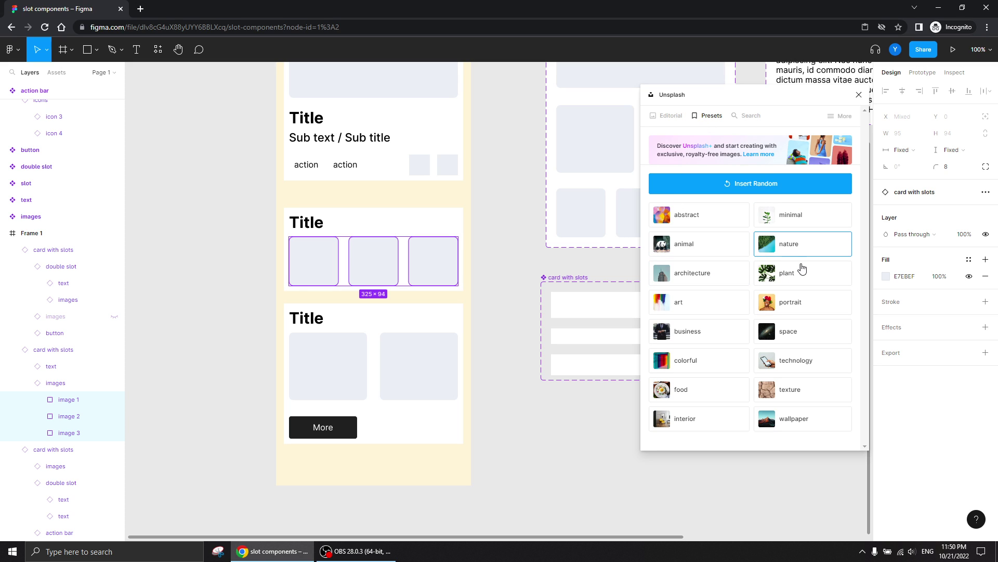
{"action": "left_click", "coordinate": [788, 252]}
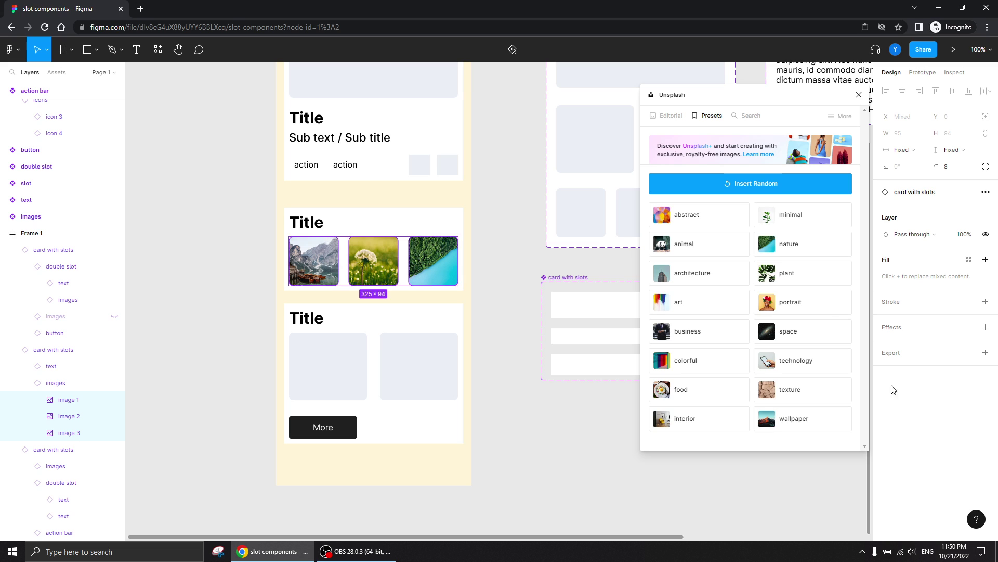
{"action": "left_click", "coordinate": [860, 96]}
{"action": "left_click", "coordinate": [223, 222]}
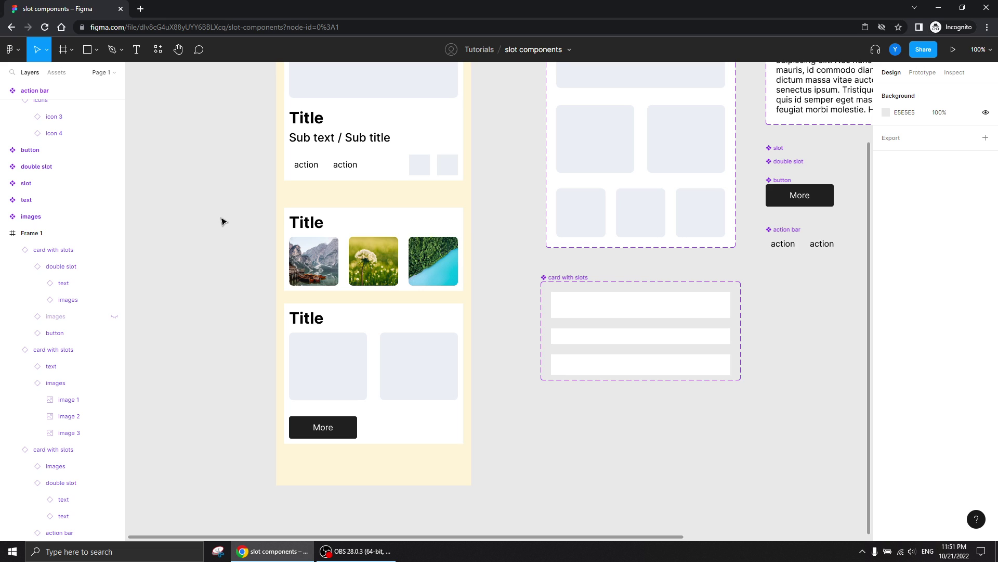
Step: Inspect the second card's title text instance and the first icon in the first card's action bar, comparing them with the component sets
{"action": "left_click", "coordinate": [318, 234]}
{"action": "left_click", "coordinate": [301, 224]}
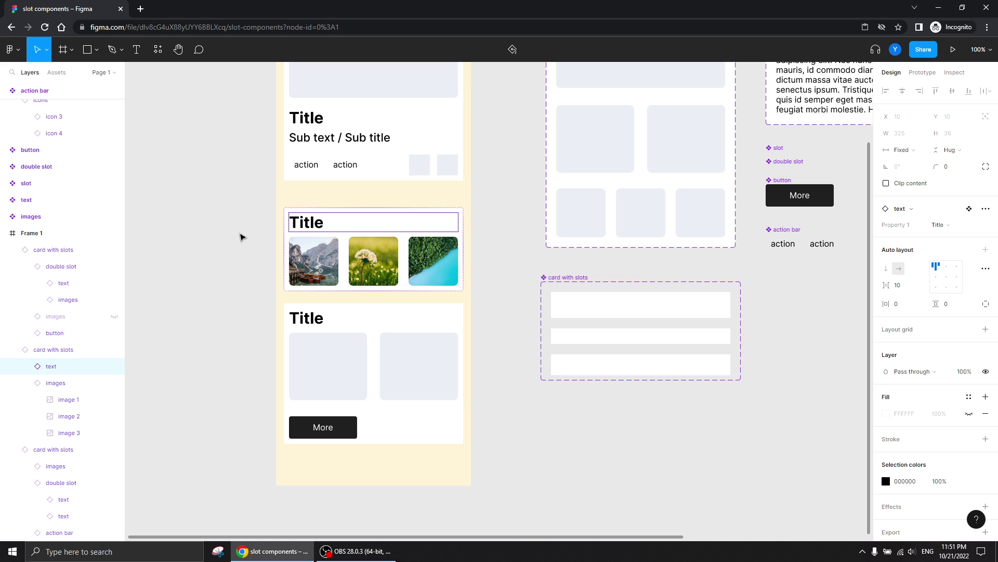
{"action": "left_click", "coordinate": [242, 236]}
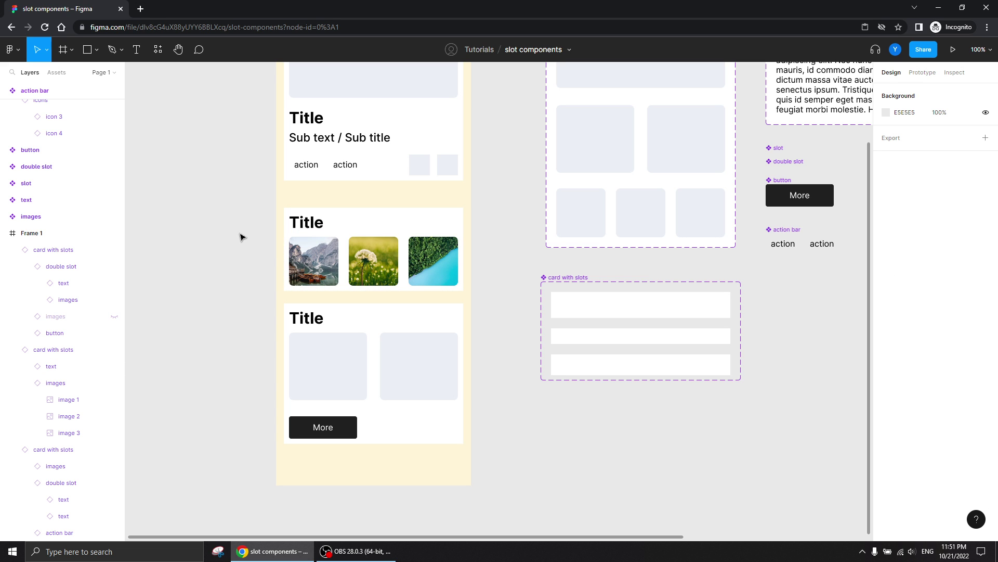
{"action": "left_click_drag", "start_coordinate": [584, 187], "coordinate": [452, 310]}
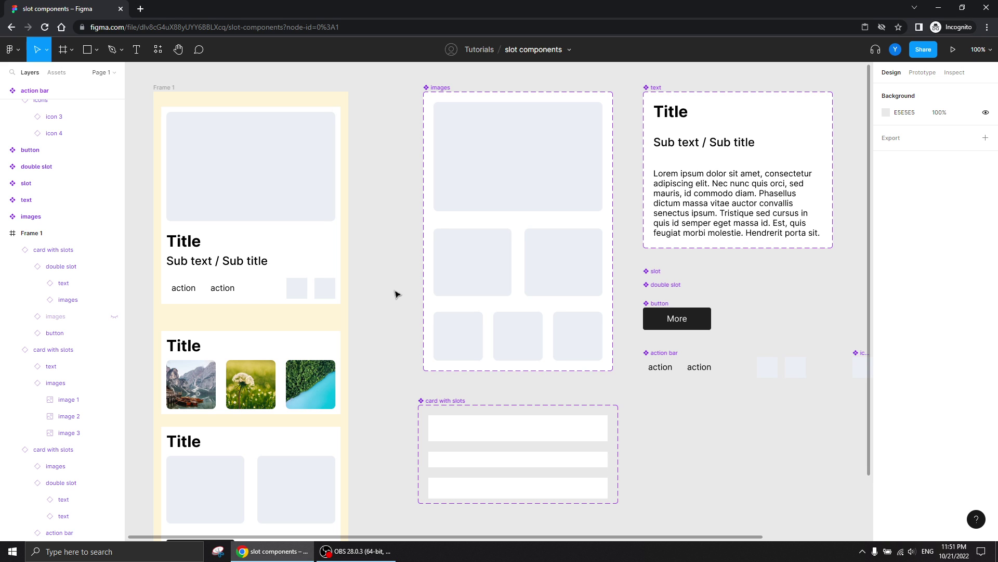
{"action": "scroll", "coordinate": [397, 291], "scroll_direction": "down", "scroll_amount": 2}
{"action": "scroll", "coordinate": [396, 292], "scroll_direction": "left", "scroll_amount": 2}
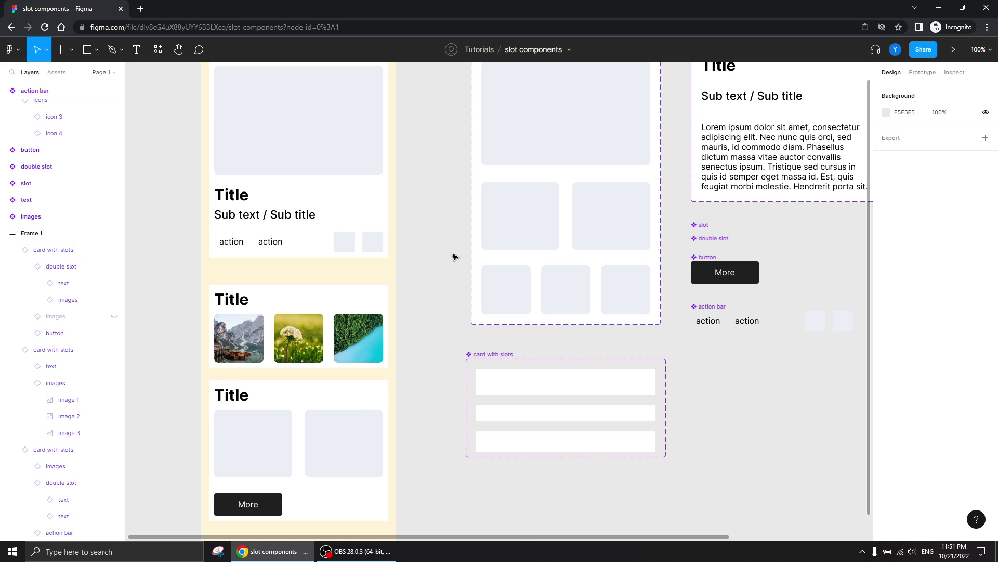
{"action": "scroll", "coordinate": [453, 257], "scroll_direction": "up", "scroll_amount": 1}
{"action": "scroll", "coordinate": [453, 257], "scroll_direction": "right", "scroll_amount": 2}
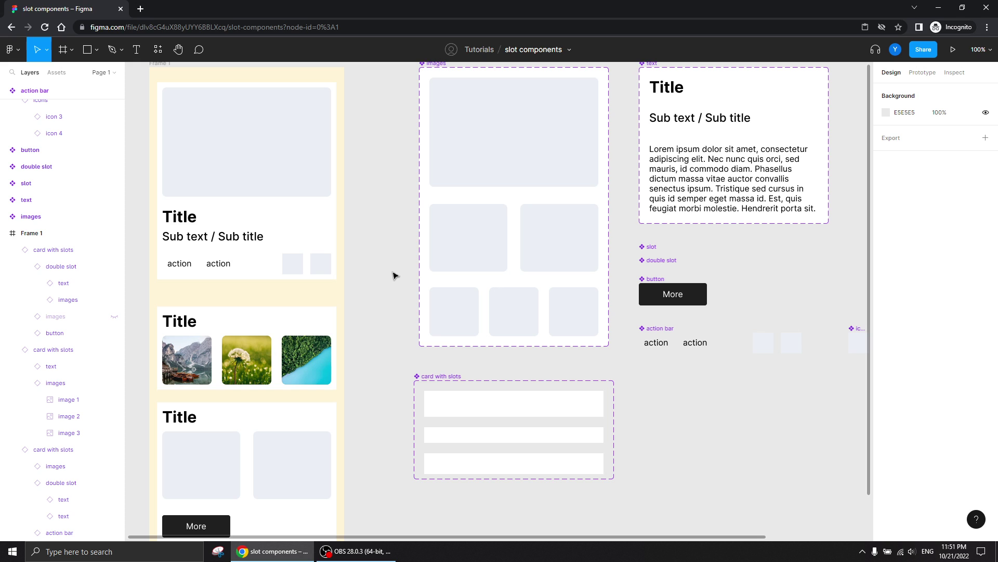
{"action": "double_click", "coordinate": [290, 265]}
{"action": "left_click", "coordinate": [292, 263]}
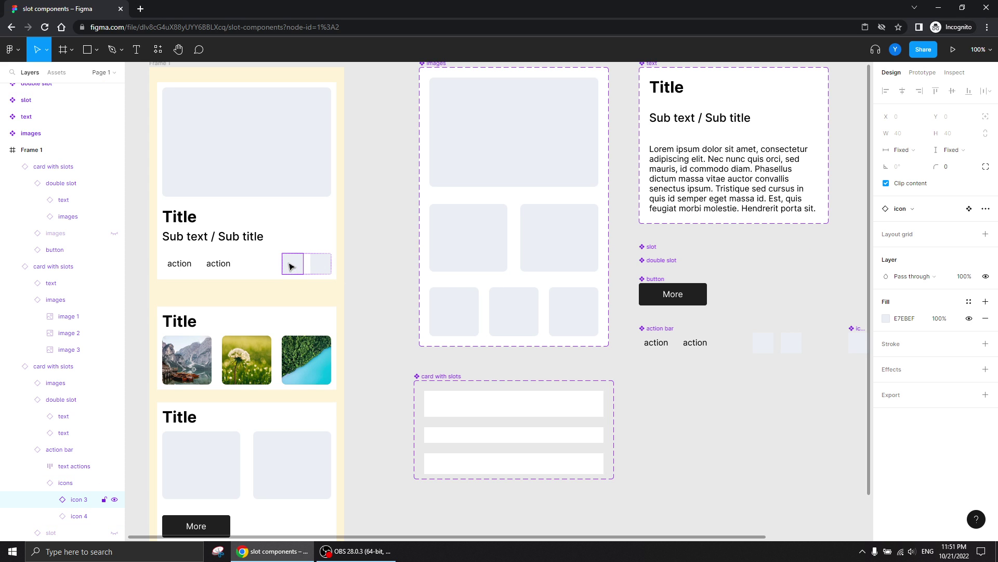
{"action": "left_click", "coordinate": [363, 278]}
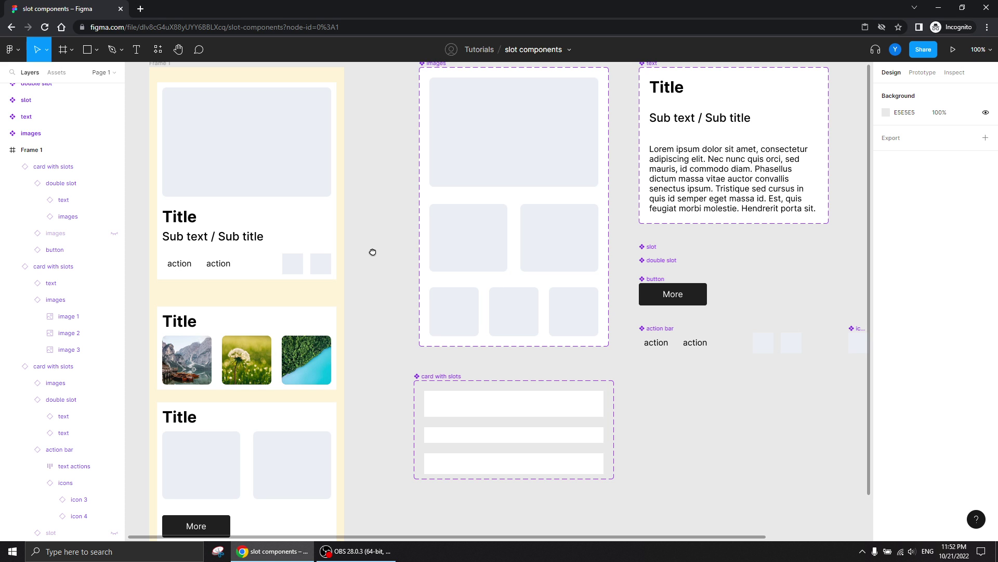
{"action": "left_click_drag", "start_coordinate": [372, 250], "coordinate": [460, 254]}
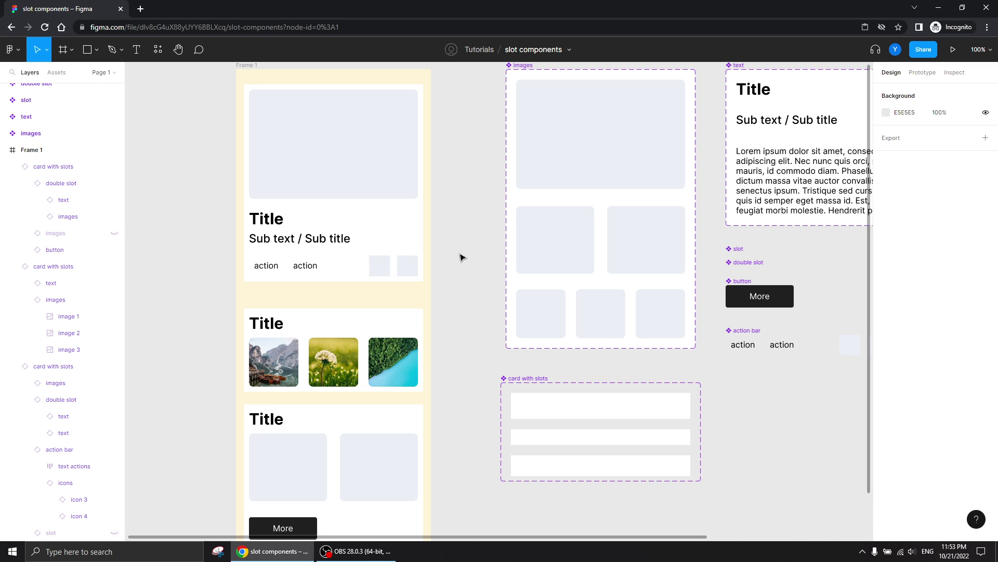
{"action": "left_click", "coordinate": [355, 551]}
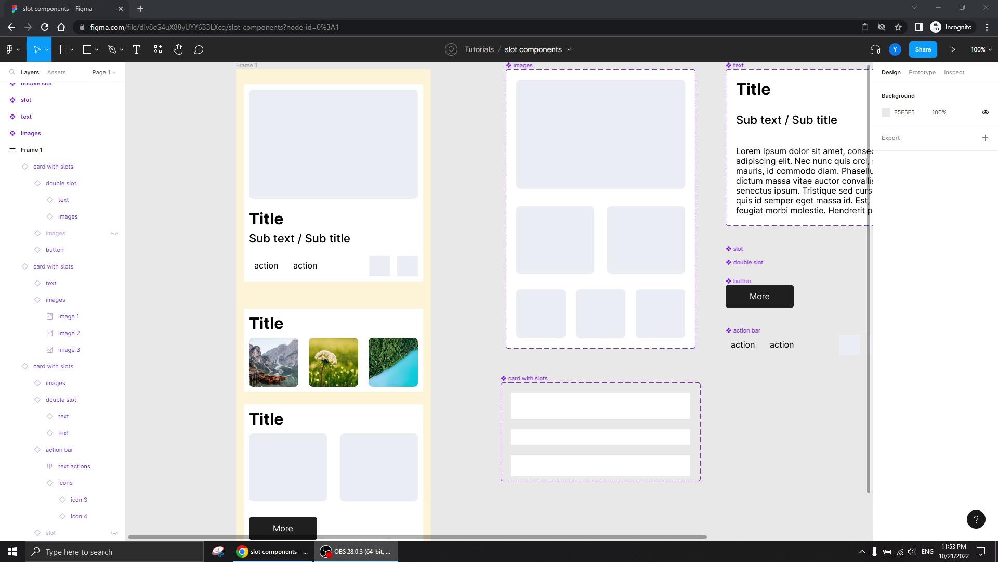